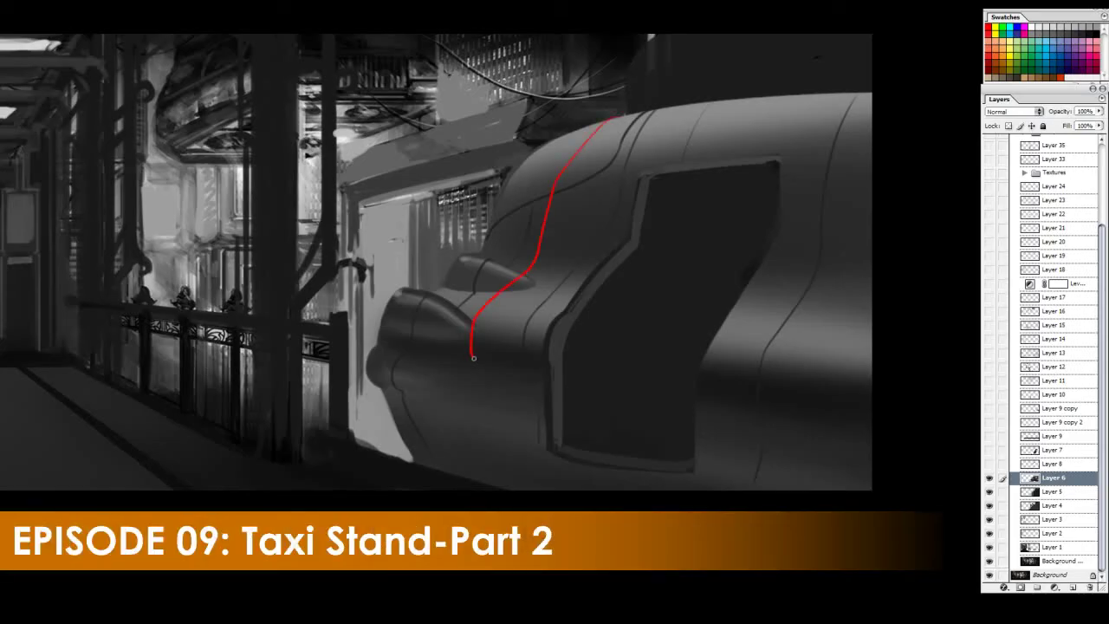
- Trace a red contour line down the vehicle's nose, from the roof to the lower hull, and undo it
{"action": "key", "text": "ctrl+z"}
{"action": "left_click_drag", "start_coordinate": [602, 126], "coordinate": [509, 264]}
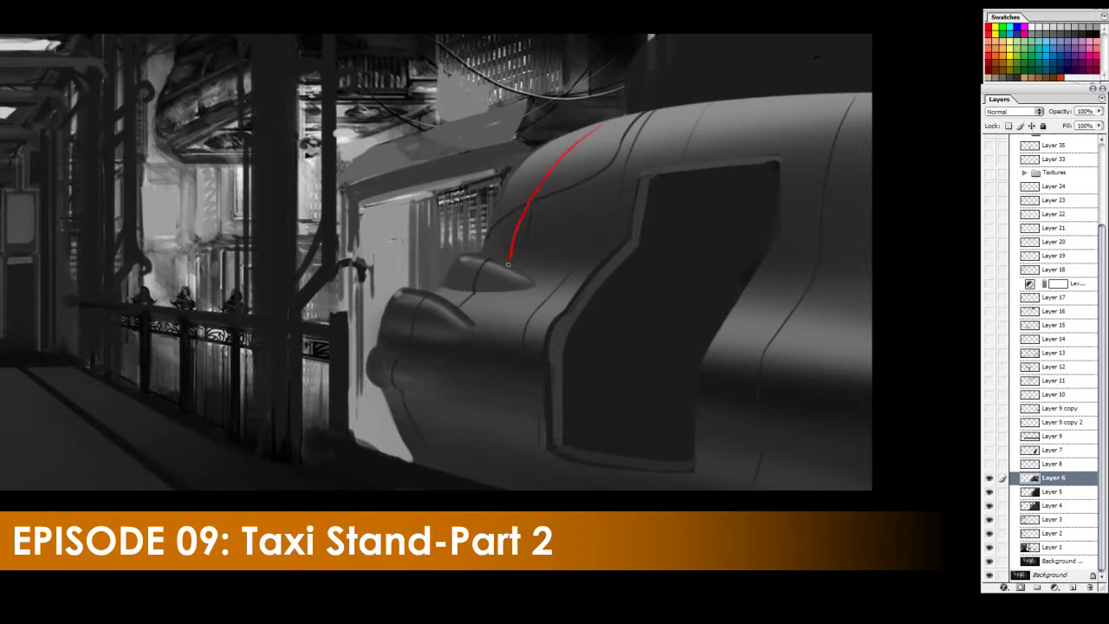
{"action": "mouse_move", "coordinate": [470, 321]}
{"action": "left_mouse_down"}
{"action": "mouse_move", "coordinate": [463, 405]}
{"action": "mouse_move", "coordinate": [497, 487]}
{"action": "left_mouse_up"}
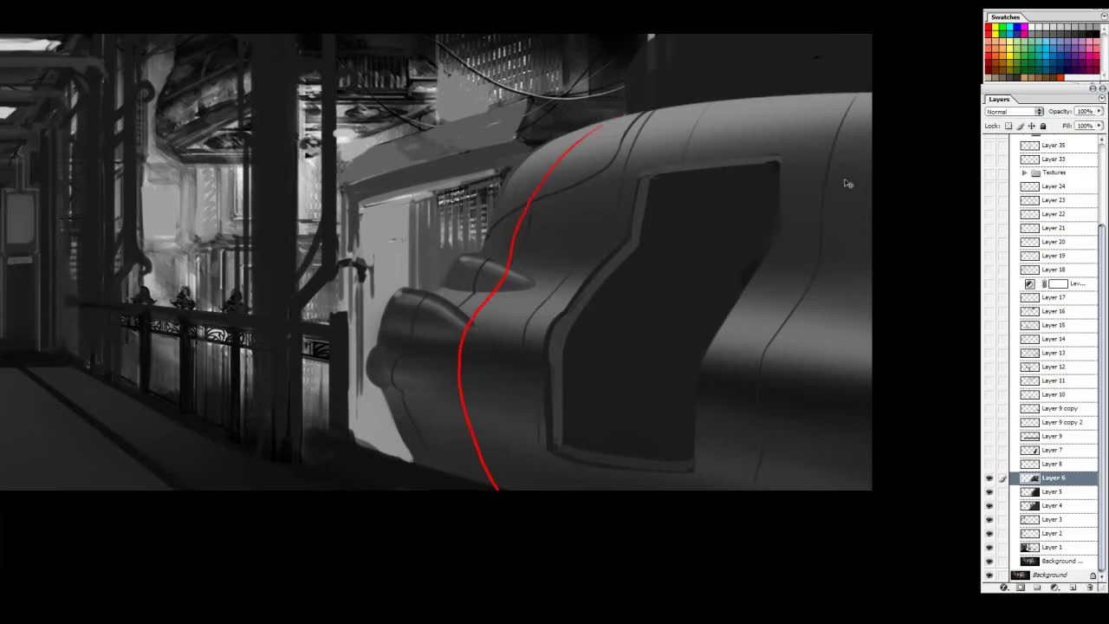
{"action": "key", "text": "ctrl+z"}
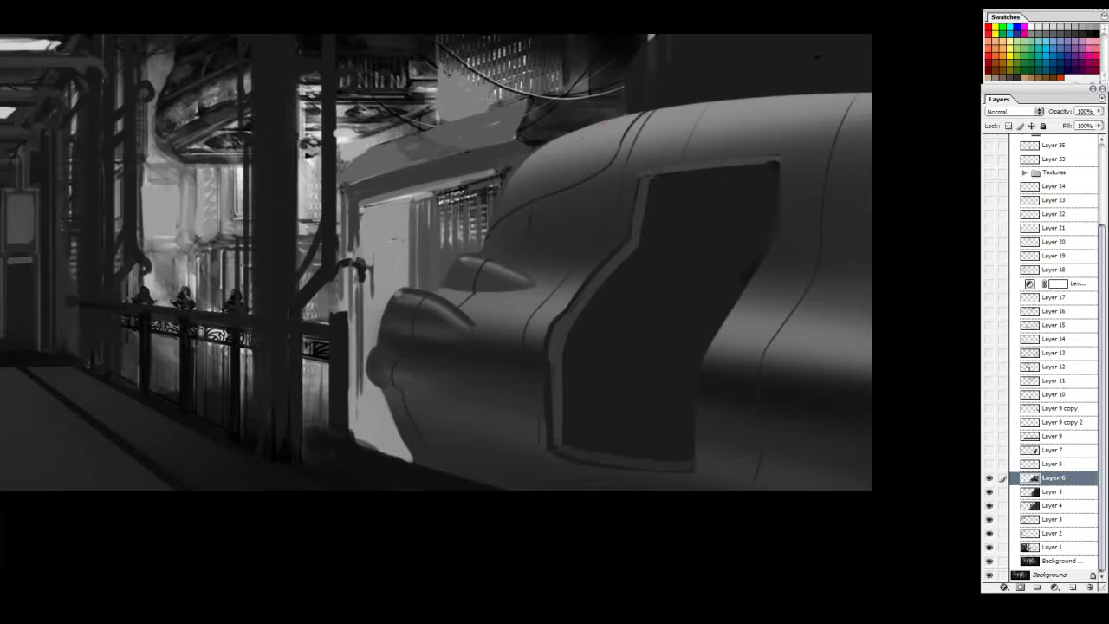
- Sketch red guide lines lengthwise along the vehicle's roof, side and lower hull, undoing each one
{"action": "left_click_drag", "start_coordinate": [564, 145], "coordinate": [820, 111]}
{"action": "key", "text": "ctrl+z"}
{"action": "left_click_drag", "start_coordinate": [453, 348], "coordinate": [885, 411]}
{"action": "key", "text": "ctrl+z"}
{"action": "left_click_drag", "start_coordinate": [522, 242], "coordinate": [872, 250]}
{"action": "key", "text": "ctrl+z"}
{"action": "key", "text": "ctrl+z"}
- Sketch red direction arrows at the front panel seam and the roof edge of the vehicle, and undo them
{"action": "mouse_move", "coordinate": [559, 280]}
{"action": "left_mouse_down"}
{"action": "mouse_move", "coordinate": [500, 336]}
{"action": "mouse_move", "coordinate": [496, 279]}
{"action": "left_mouse_up"}
{"action": "mouse_move", "coordinate": [490, 286]}
{"action": "left_mouse_down"}
{"action": "mouse_move", "coordinate": [523, 270]}
{"action": "mouse_move", "coordinate": [508, 343]}
{"action": "left_mouse_up"}
{"action": "key", "text": "ctrl+alt+z"}
{"action": "key", "text": "ctrl+alt+z"}
{"action": "key", "text": "ctrl+alt+z"}
{"action": "left_click_drag", "start_coordinate": [495, 260], "coordinate": [527, 299]}
{"action": "mouse_move", "coordinate": [674, 117]}
{"action": "left_mouse_down"}
{"action": "mouse_move", "coordinate": [660, 67]}
{"action": "mouse_move", "coordinate": [681, 83]}
{"action": "left_mouse_up"}
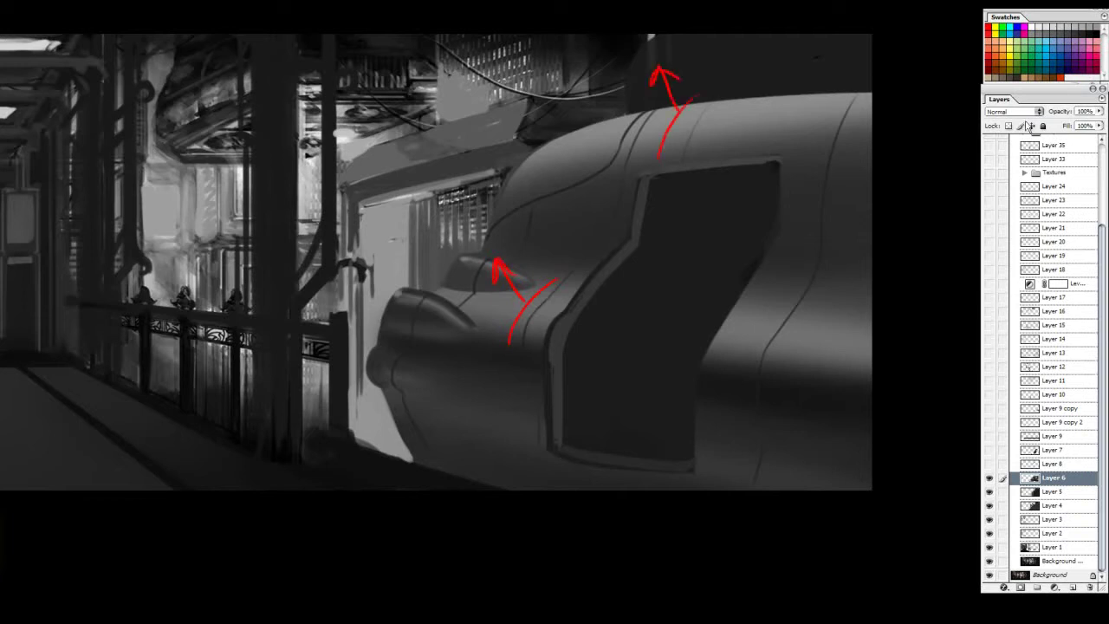
{"action": "key", "text": "ctrl+z"}
{"action": "key", "text": "ctrl+z"}
{"action": "key", "text": "ctrl+alt+z"}
{"action": "key", "text": "ctrl+alt+z"}
{"action": "key", "text": "ctrl+alt+z"}
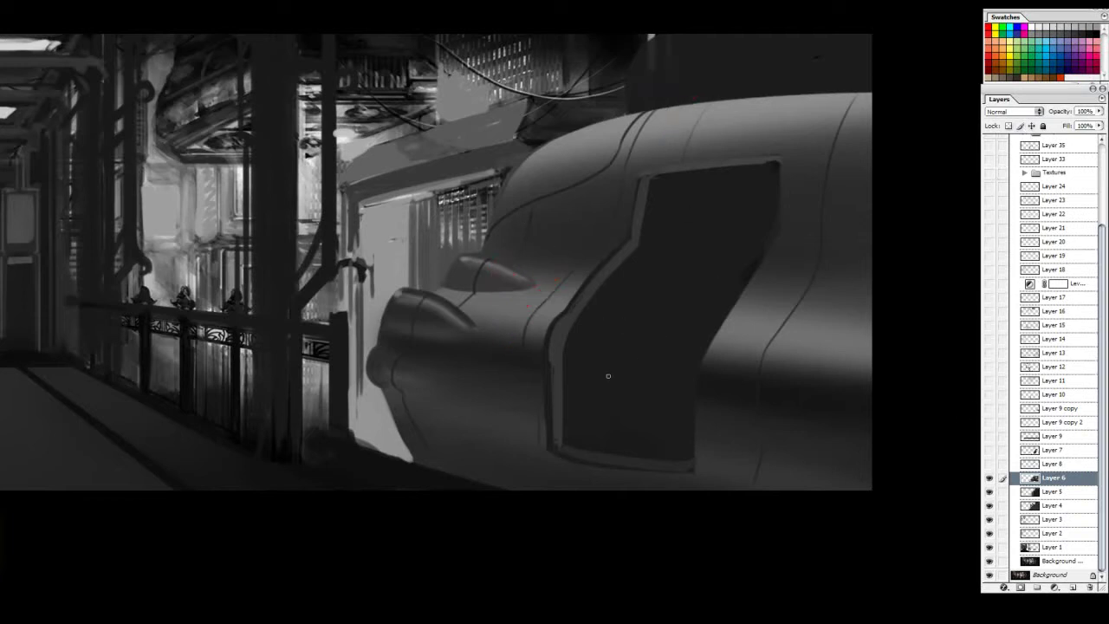
- Mark the upper and lower edges of the vehicle's door opening with red strokes and undo them
{"action": "left_click_drag", "start_coordinate": [767, 349], "coordinate": [788, 372]}
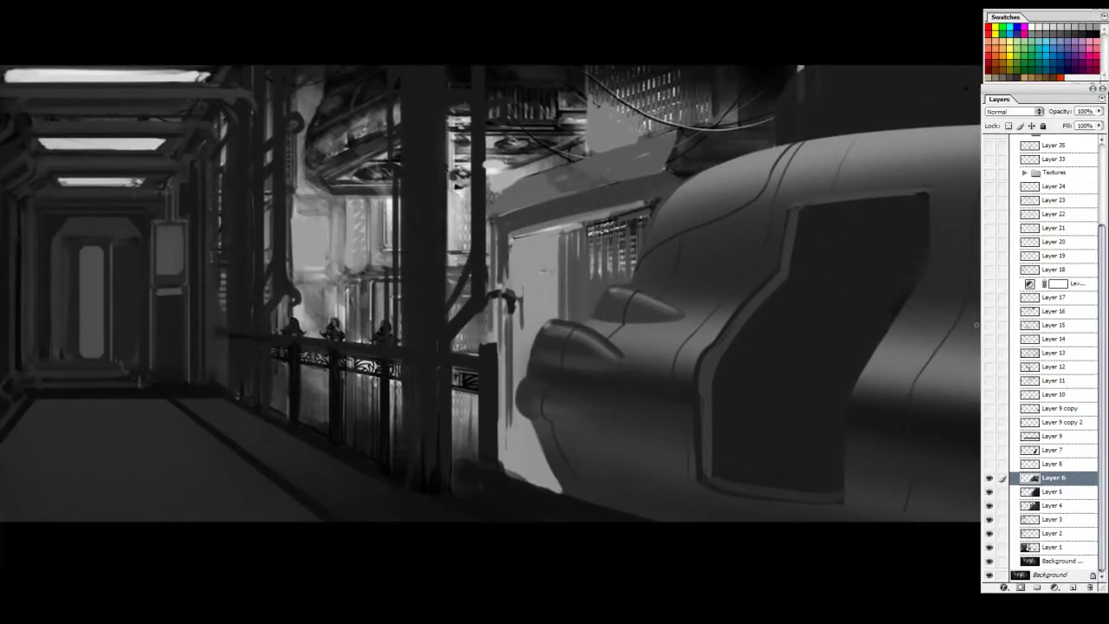
{"action": "left_click_drag", "start_coordinate": [909, 380], "coordinate": [875, 376]}
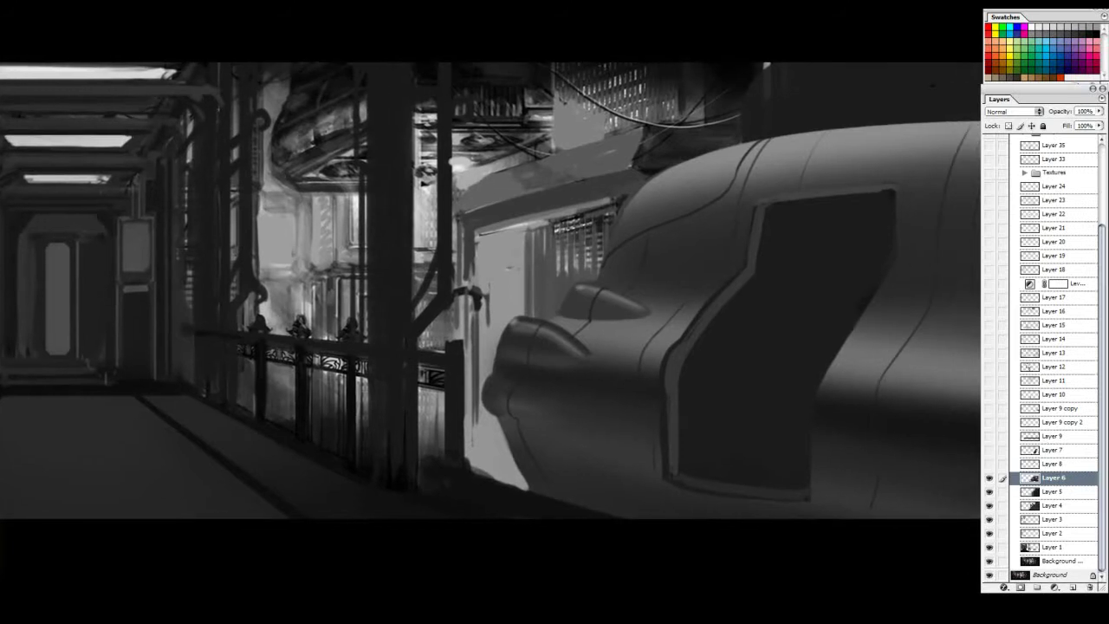
{"action": "left_click_drag", "start_coordinate": [530, 309], "coordinate": [417, 309]}
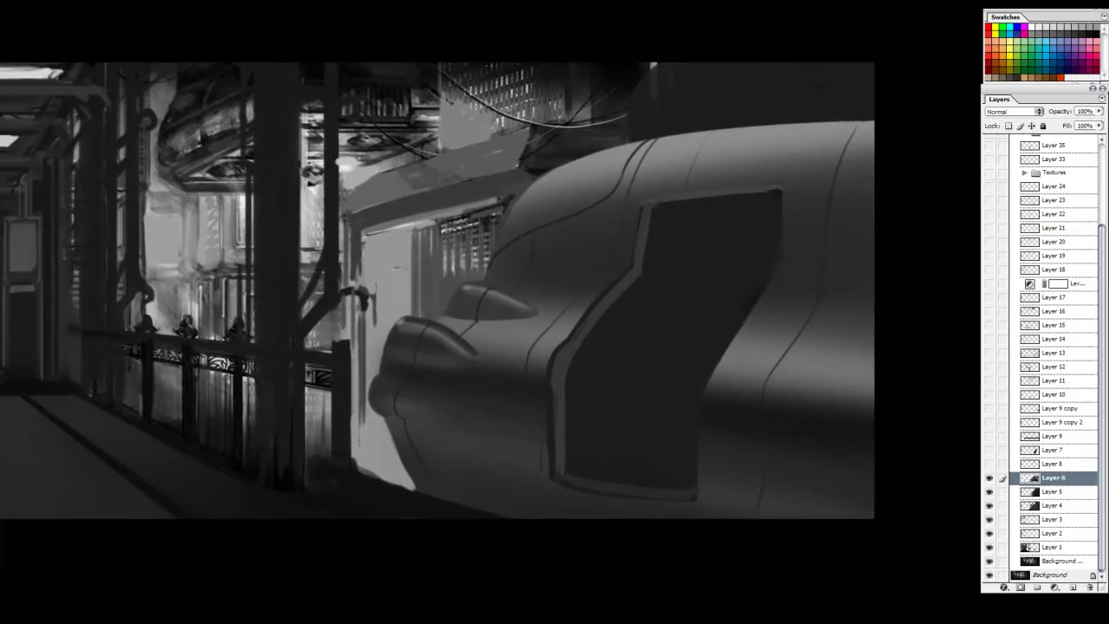
{"action": "left_click_drag", "start_coordinate": [780, 189], "coordinate": [663, 197]}
{"action": "key", "text": "ctrl+z"}
{"action": "mouse_move", "coordinate": [690, 507]}
{"action": "left_mouse_down"}
{"action": "mouse_move", "coordinate": [546, 481]}
{"action": "mouse_move", "coordinate": [731, 510]}
{"action": "left_mouse_up"}
{"action": "key", "text": "ctrl+z"}
{"action": "key", "text": "ctrl+z"}
- Show Layer 8 and compare the vehicle's front canopy with and without it
{"action": "left_click", "coordinate": [988, 465]}
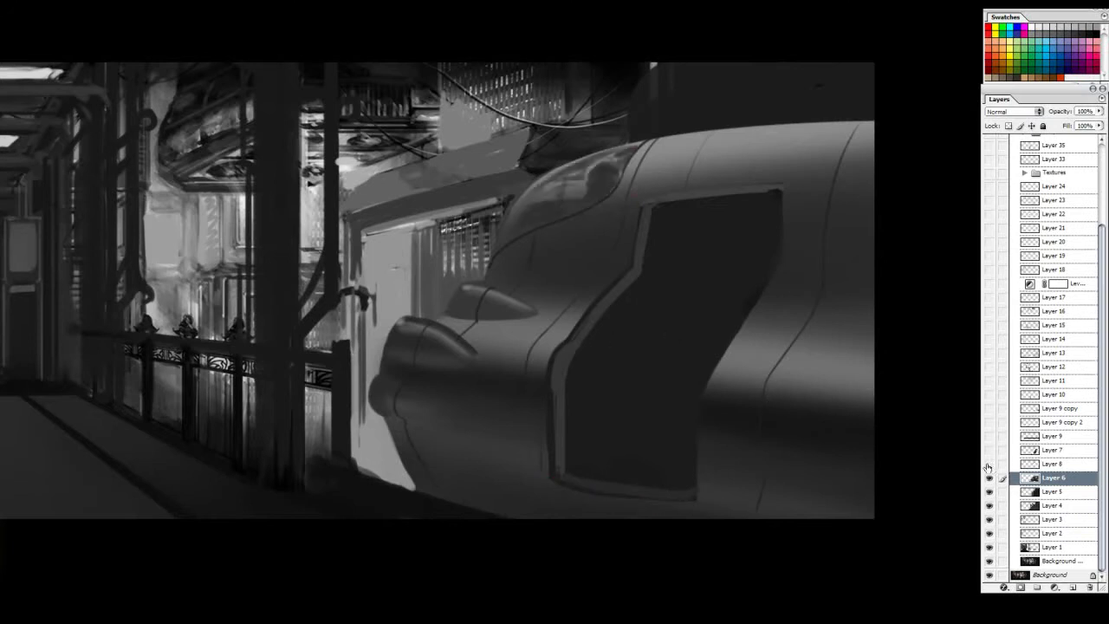
{"action": "left_click", "coordinate": [988, 465]}
{"action": "left_click", "coordinate": [990, 465]}
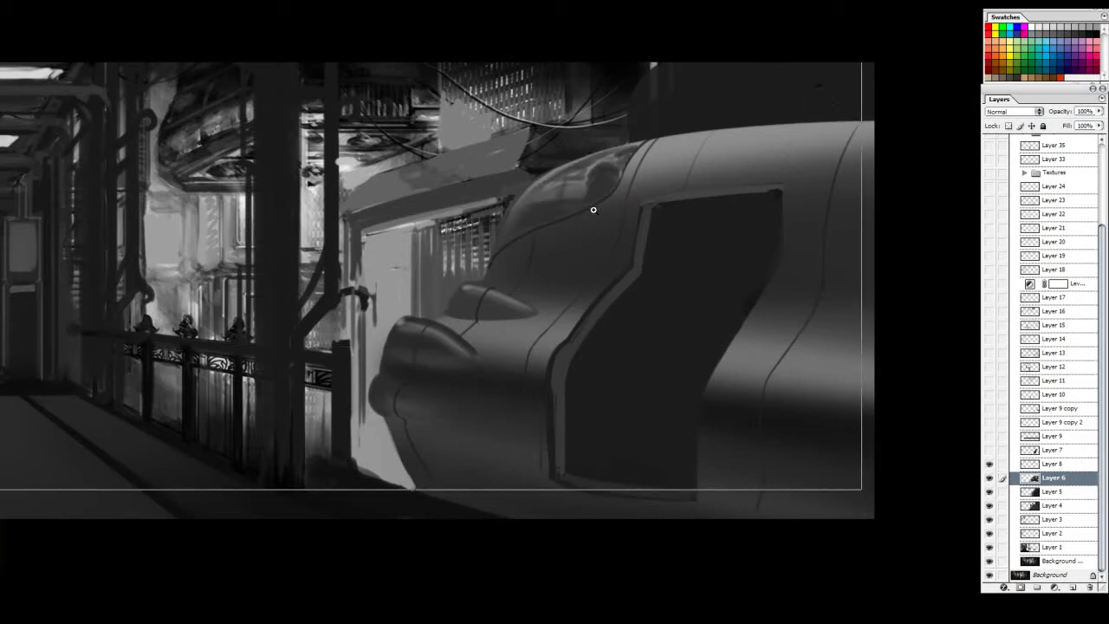
{"action": "key", "text": "ctrl+plus"}
{"action": "left_click_drag", "start_coordinate": [592, 210], "coordinate": [668, 250]}
{"action": "left_click_drag", "start_coordinate": [882, 302], "coordinate": [814, 299]}
{"action": "left_click", "coordinate": [988, 465]}
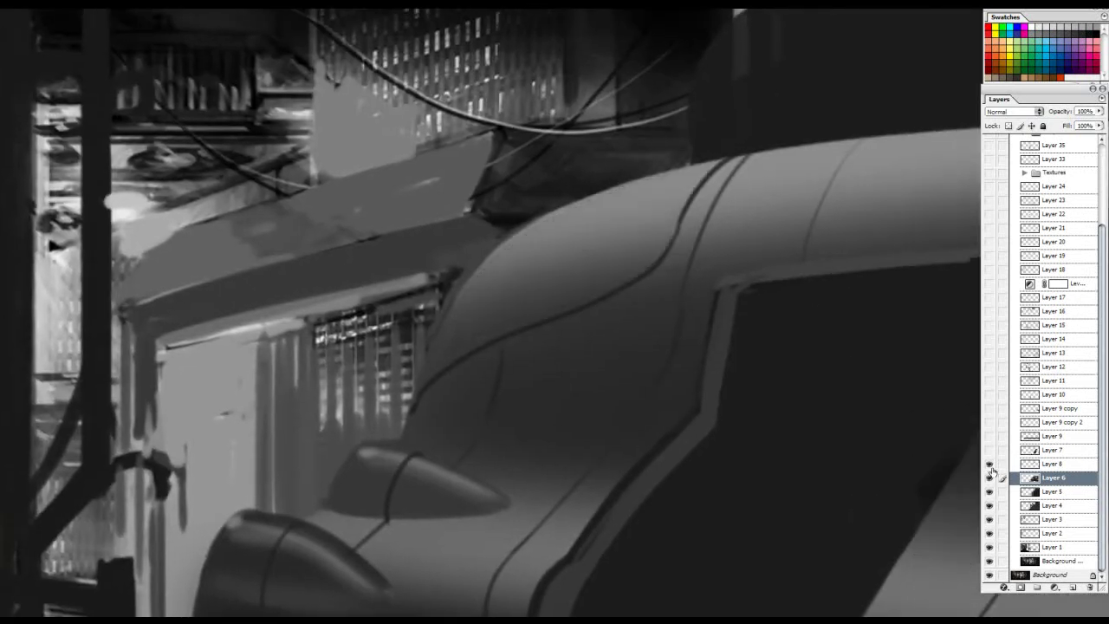
{"action": "left_click", "coordinate": [989, 465]}
{"action": "left_click", "coordinate": [988, 466]}
{"action": "left_click", "coordinate": [989, 465]}
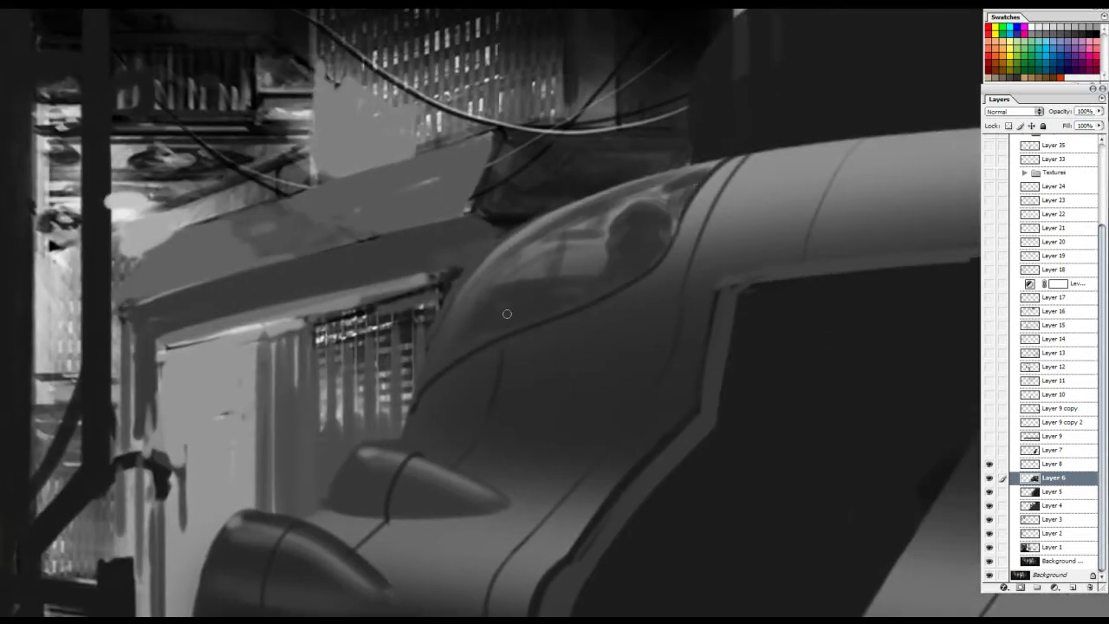
- Show Layer 7 and compare the vehicle's highlights and door interior with and without it
{"action": "left_click", "coordinate": [988, 450]}
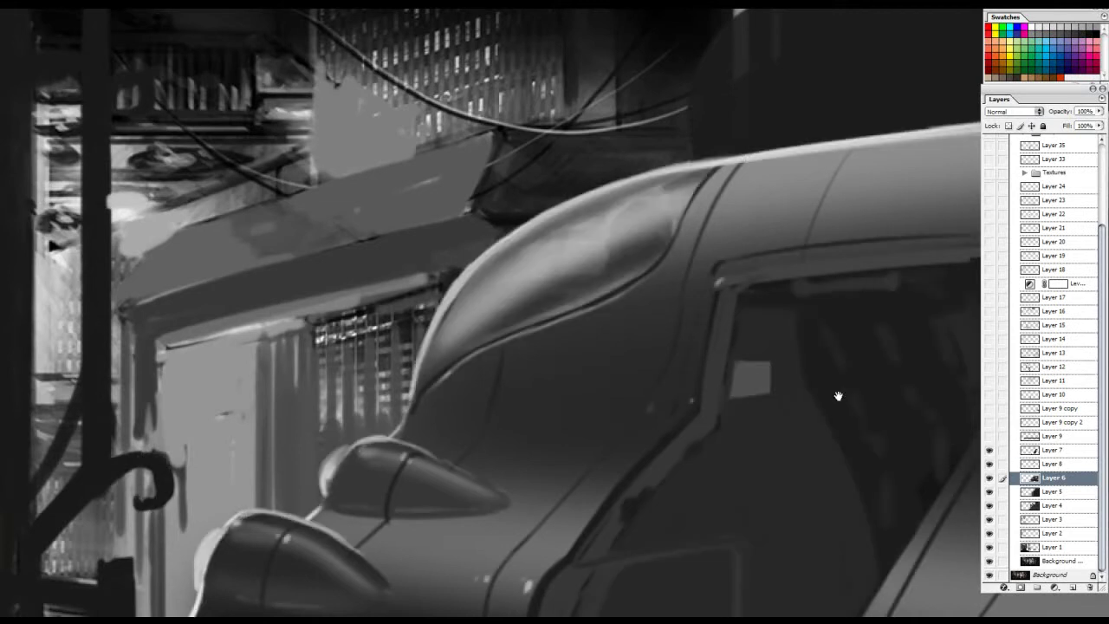
{"action": "left_click", "coordinate": [989, 465]}
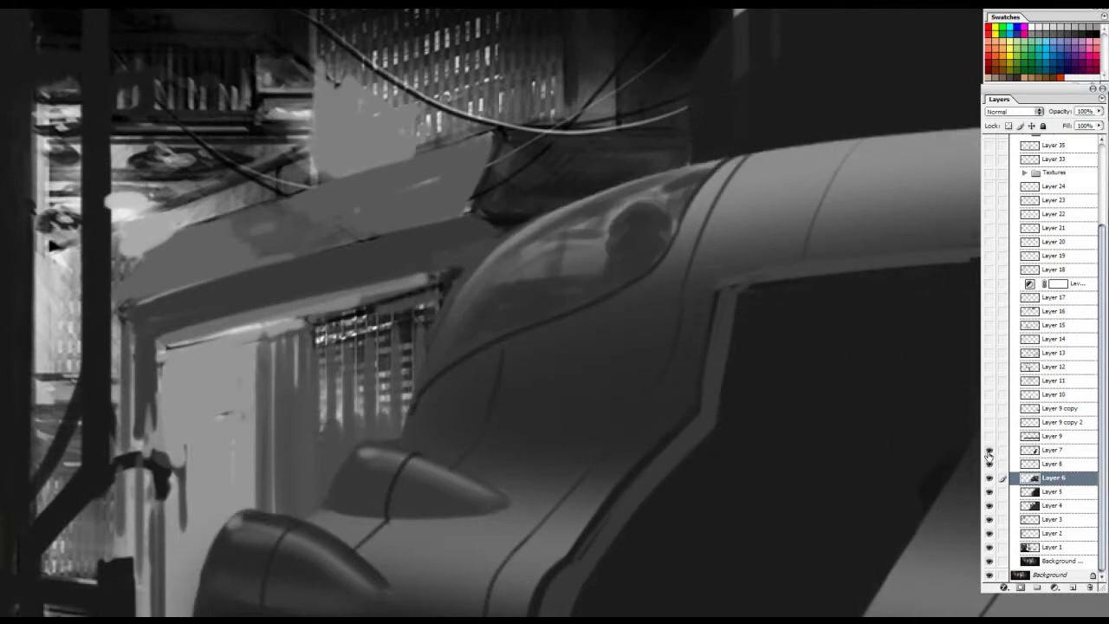
{"action": "left_click", "coordinate": [988, 465]}
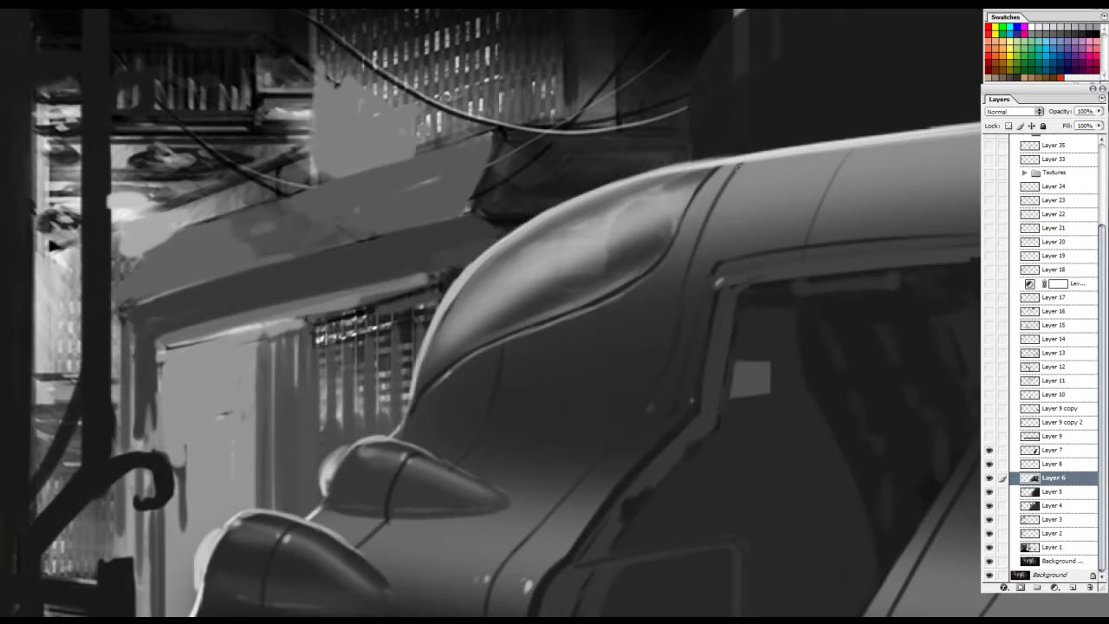
- Mark the background building and the canopy's upper edge with red annotations and undo them
{"action": "left_click_drag", "start_coordinate": [299, 168], "coordinate": [303, 162]}
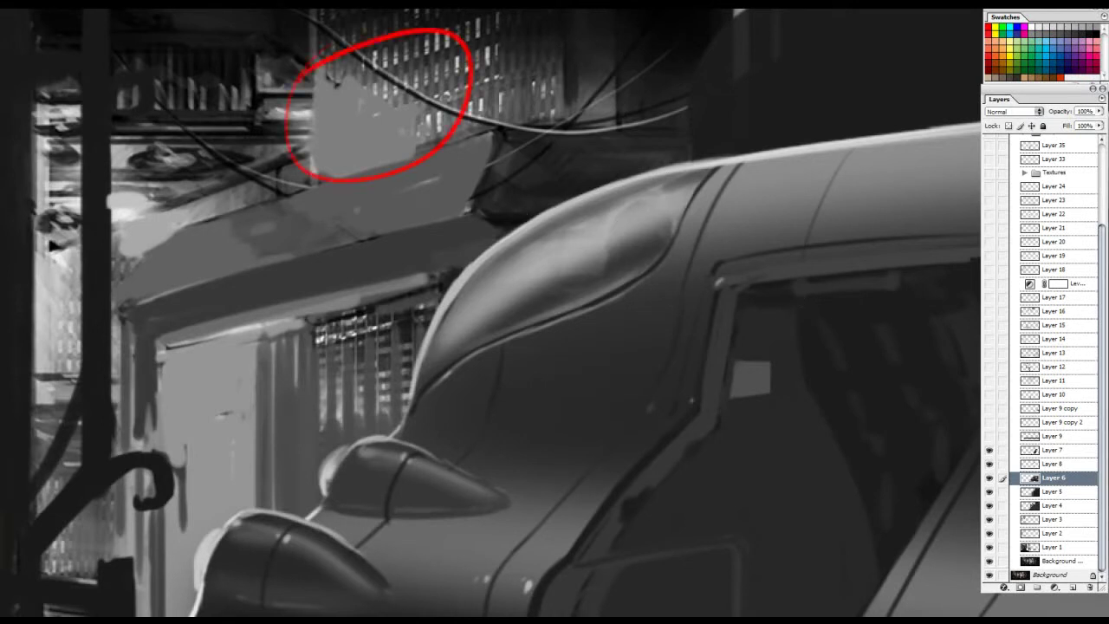
{"action": "key", "text": "ctrl+z"}
{"action": "mouse_move", "coordinate": [588, 22]}
{"action": "left_mouse_down"}
{"action": "mouse_move", "coordinate": [585, 190]}
{"action": "mouse_move", "coordinate": [604, 157]}
{"action": "left_mouse_up"}
{"action": "key", "text": "ctrl+alt+z"}
{"action": "key", "text": "ctrl+alt+z"}
{"action": "key", "text": "ctrl+alt+z"}
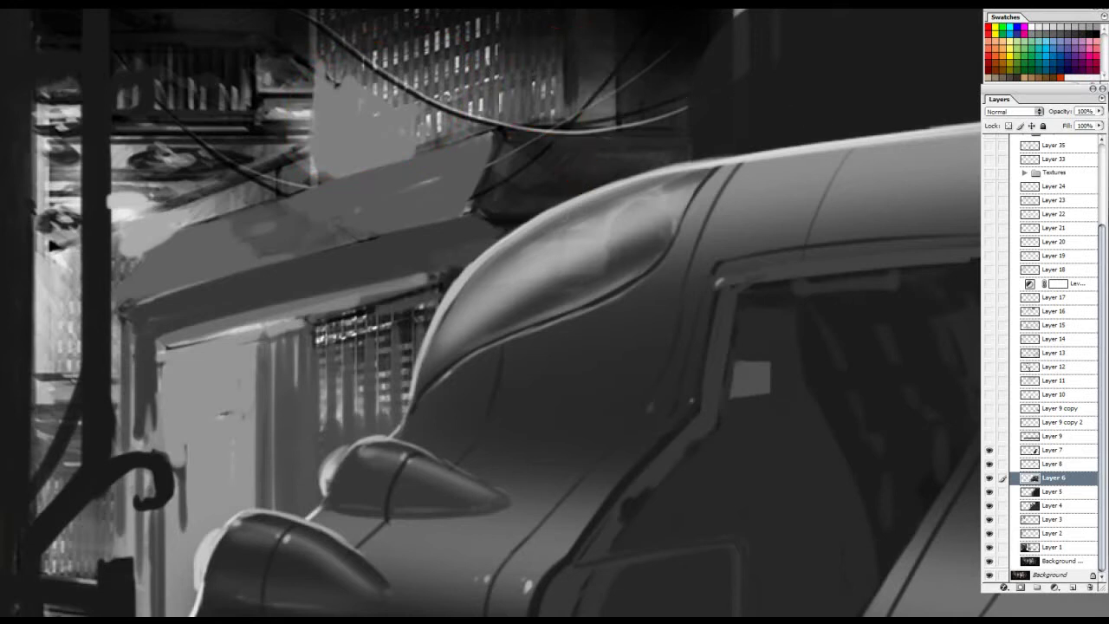
{"action": "left_click_drag", "start_coordinate": [544, 246], "coordinate": [619, 217]}
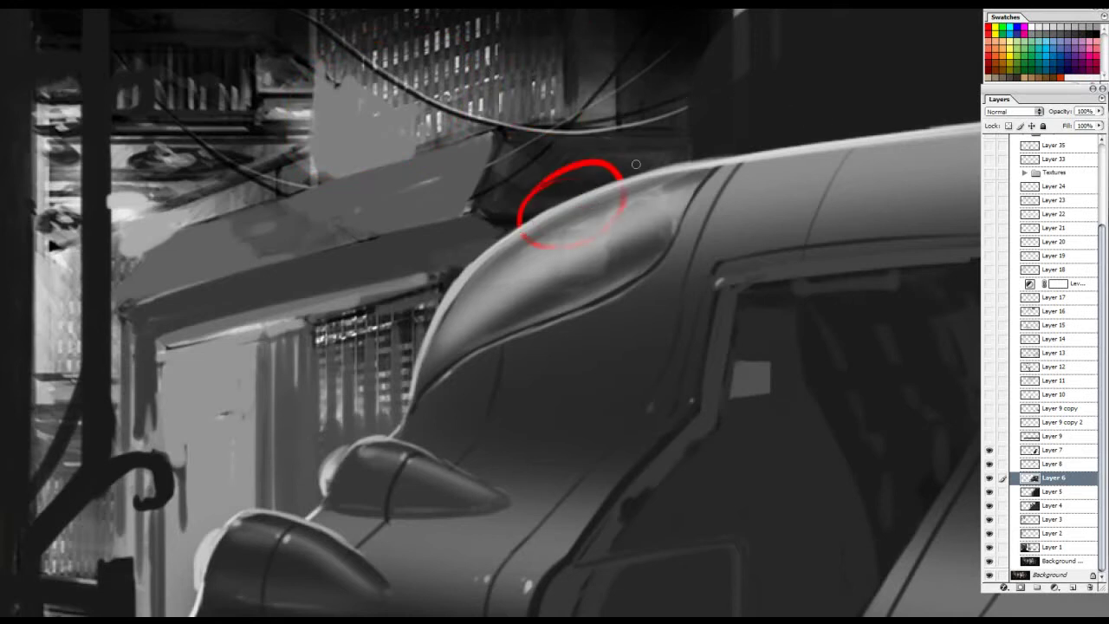
{"action": "key", "text": "ctrl+z"}
- Compare the whole painting with Layer 7 hidden and shown, checking the vehicle's edges and doorway
{"action": "left_click_drag", "start_coordinate": [844, 370], "coordinate": [751, 243]}
{"action": "left_click", "coordinate": [574, 320], "text": "alt"}
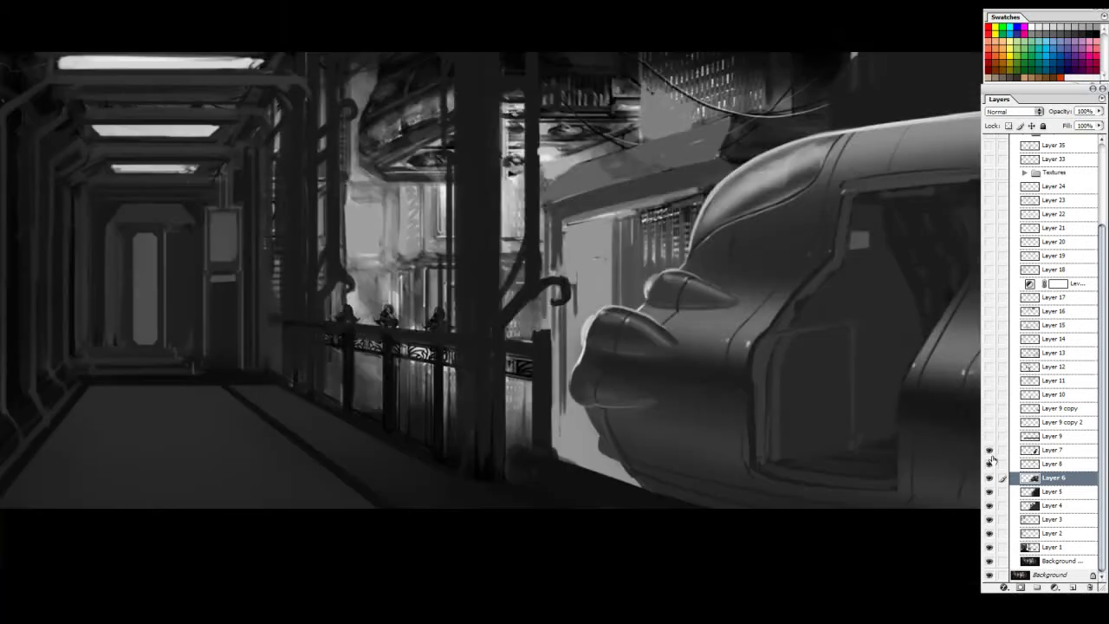
{"action": "left_click", "coordinate": [988, 462]}
{"action": "left_click", "coordinate": [988, 462]}
{"action": "left_click_drag", "start_coordinate": [854, 330], "coordinate": [582, 339]}
{"action": "left_click", "coordinate": [988, 450]}
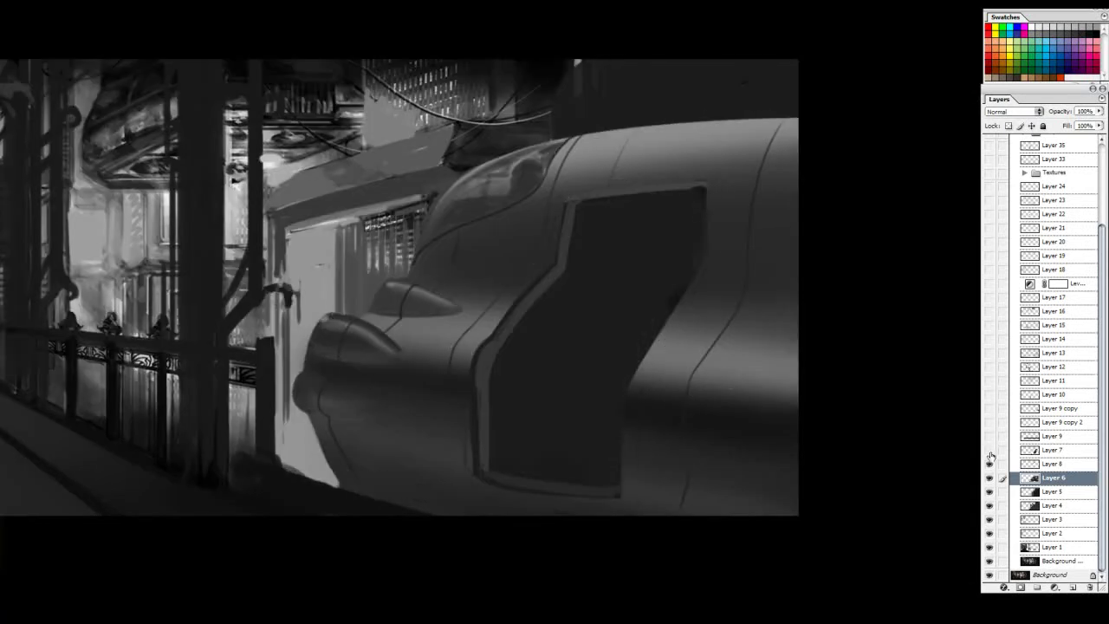
{"action": "left_click", "coordinate": [989, 449]}
{"action": "left_click", "coordinate": [988, 450]}
{"action": "left_click", "coordinate": [989, 450]}
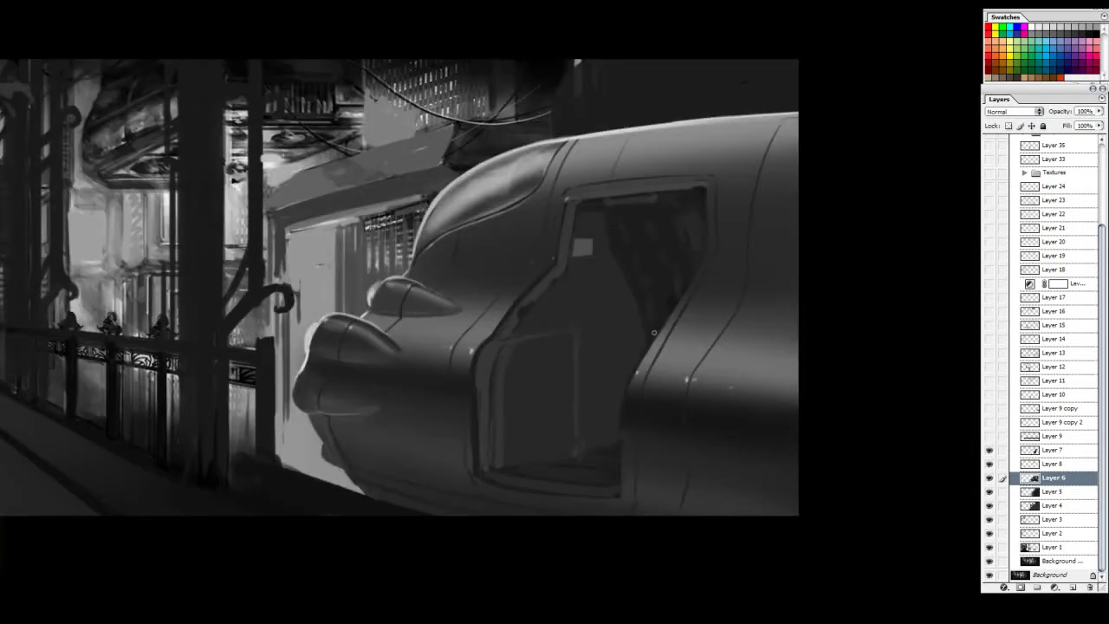
{"action": "left_click_drag", "start_coordinate": [673, 230], "coordinate": [639, 384]}
{"action": "key", "text": "Escape"}
- Show the checkered strip on Layer 9, make that layer active and compare the painting with and without it
{"action": "left_click", "coordinate": [990, 437]}
{"action": "left_click", "coordinate": [989, 437]}
{"action": "left_click", "coordinate": [989, 436]}
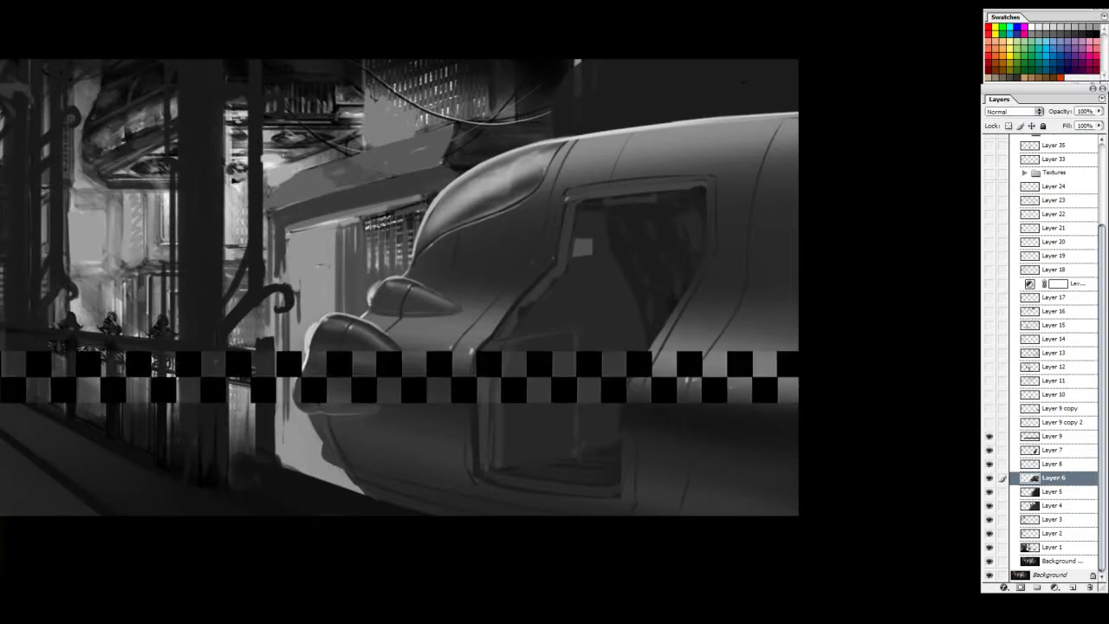
{"action": "key", "text": "ctrl+minus"}
{"action": "key", "text": "ctrl+plus"}
{"action": "left_click", "coordinate": [989, 436]}
{"action": "left_click", "coordinate": [990, 436]}
{"action": "key", "text": "alt+shift+bracketright"}
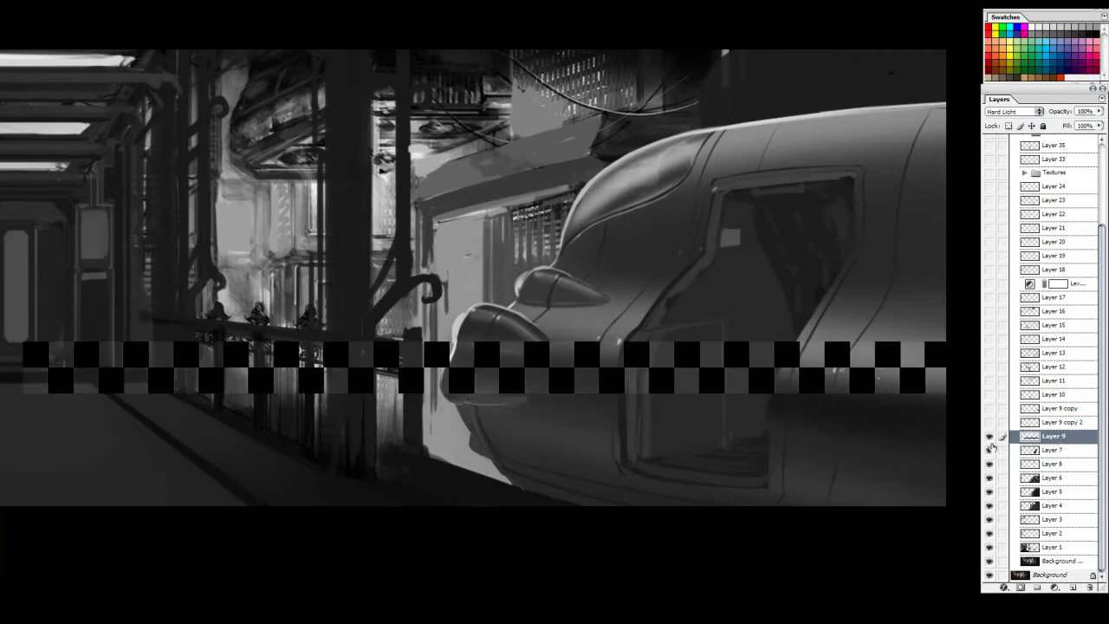
{"action": "left_click", "coordinate": [989, 437]}
{"action": "left_click", "coordinate": [990, 437]}
{"action": "left_click_drag", "start_coordinate": [520, 373], "coordinate": [645, 382]}
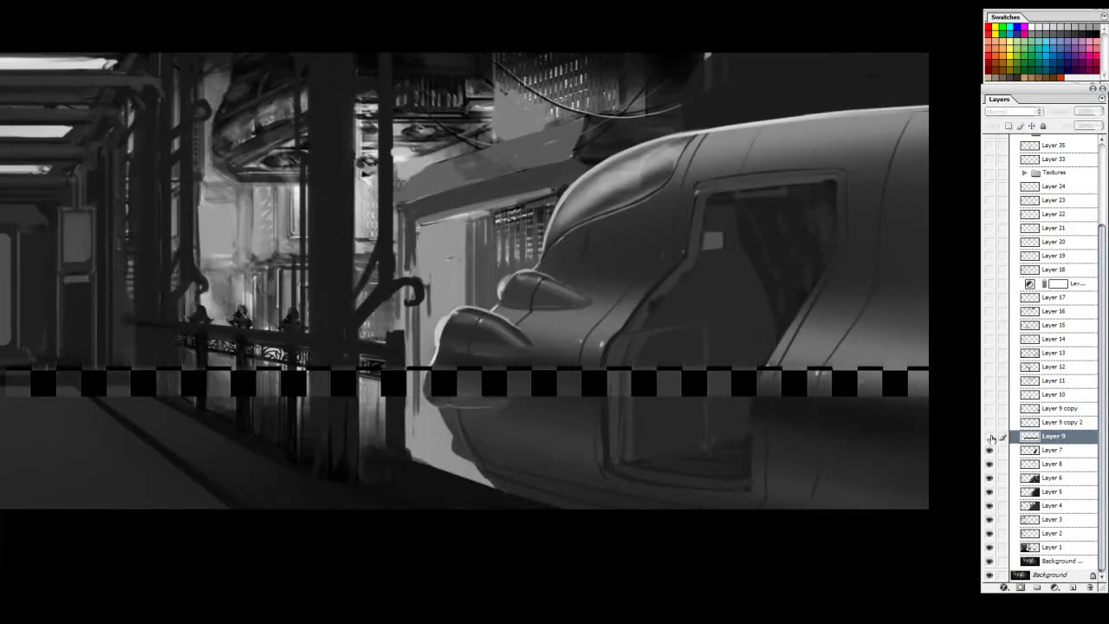
- Show Layer 9 copy 2 and examine the checkered pattern along the walkway floor up close
{"action": "left_click", "coordinate": [989, 423]}
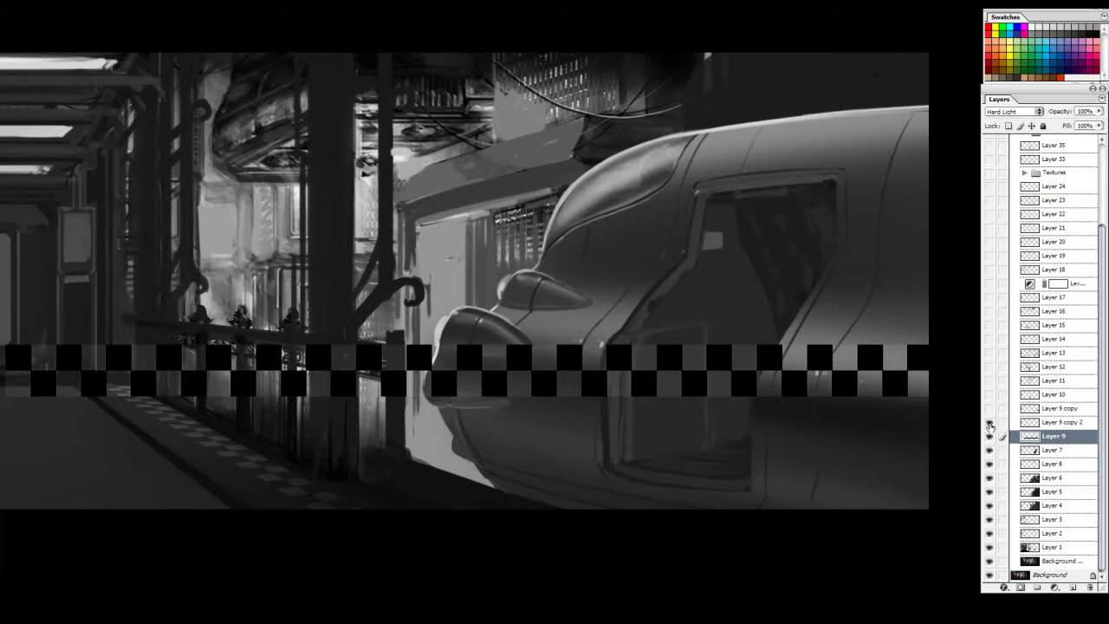
{"action": "left_click_drag", "start_coordinate": [302, 471], "coordinate": [512, 389]}
{"action": "left_click", "coordinate": [512, 389], "text": "ctrl"}
{"action": "left_click_drag", "start_coordinate": [438, 334], "coordinate": [616, 381]}
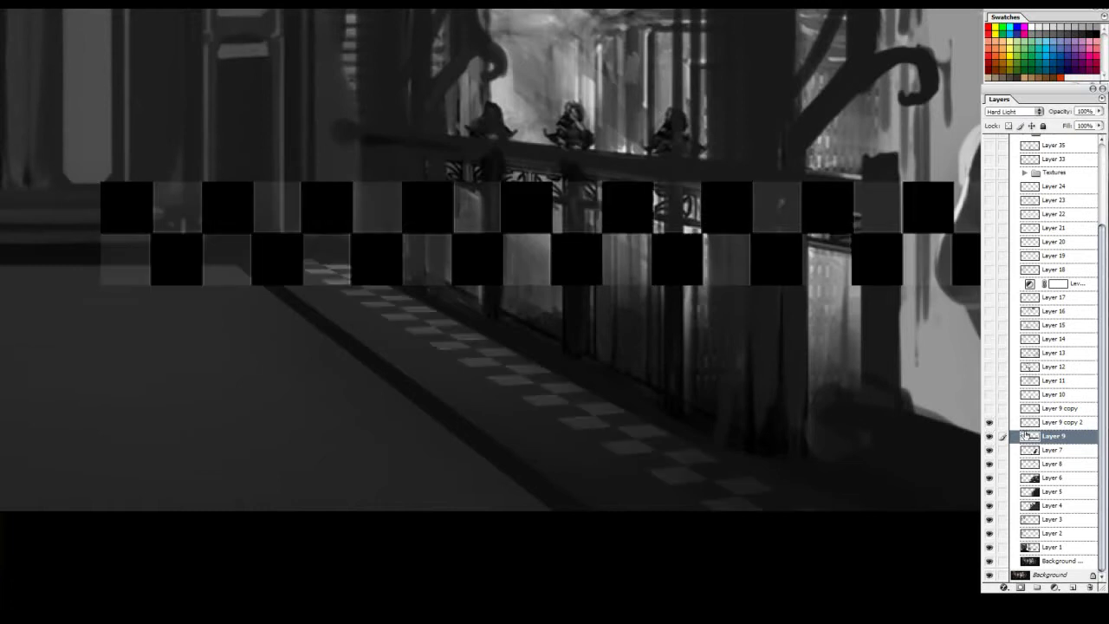
- Hide Layer 9 copy 2, duplicate Layer 9 and free-transform the checkered copy over the walkway floor
{"action": "left_click", "coordinate": [990, 423]}
{"action": "left_click_drag", "start_coordinate": [1052, 437], "coordinate": [1073, 587]}
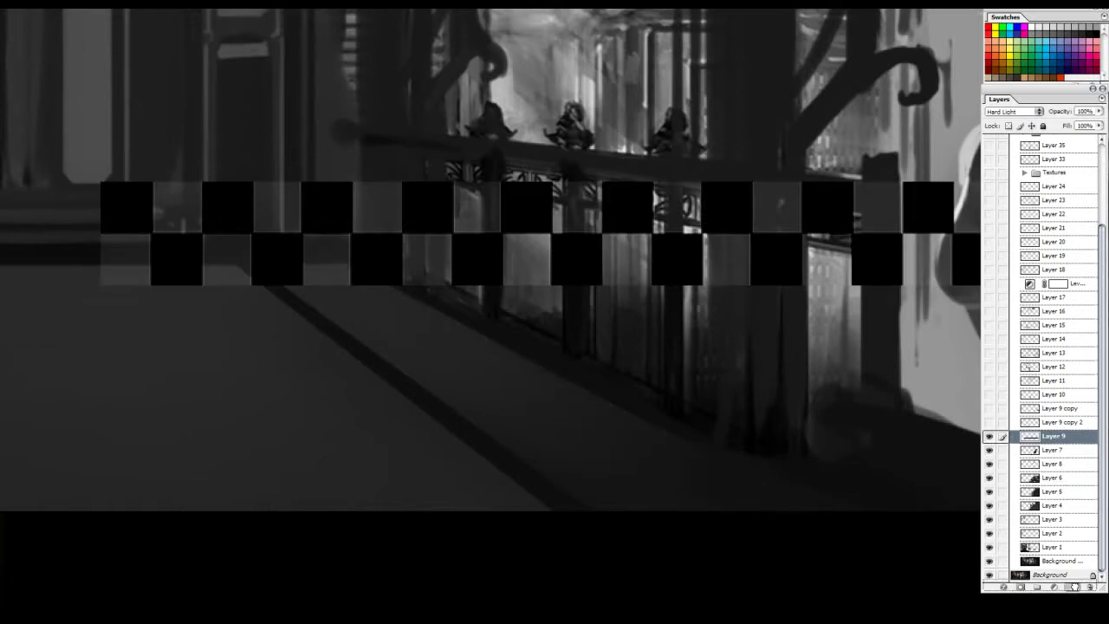
{"action": "key", "text": "h"}
{"action": "left_click_drag", "start_coordinate": [664, 330], "coordinate": [609, 303]}
{"action": "key", "text": "ctrl+t"}
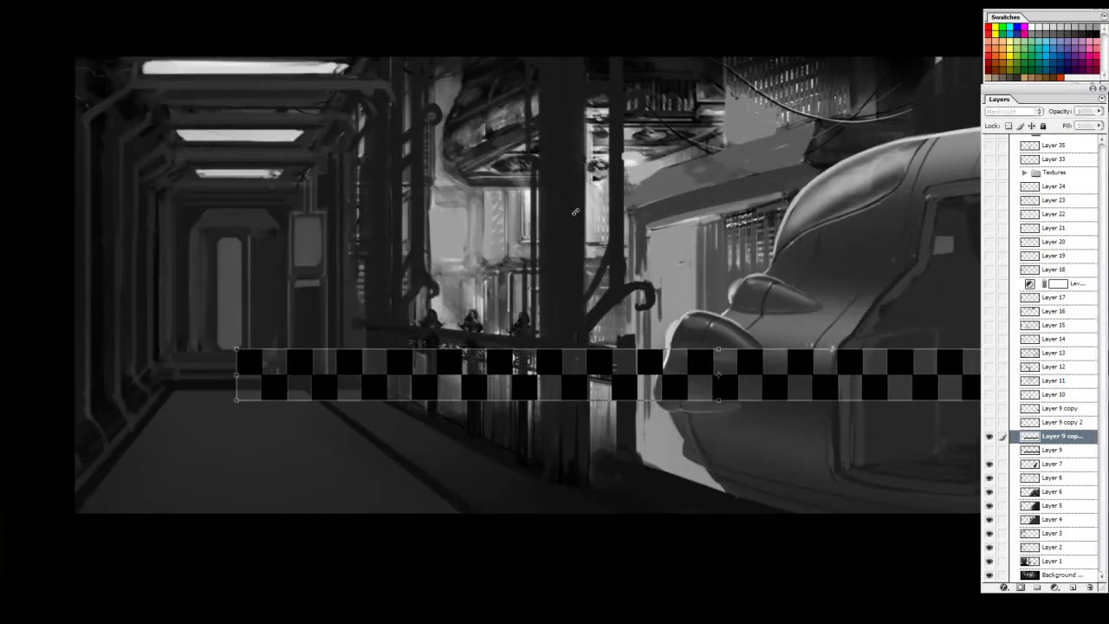
{"action": "left_click_drag", "start_coordinate": [243, 401], "coordinate": [731, 620]}
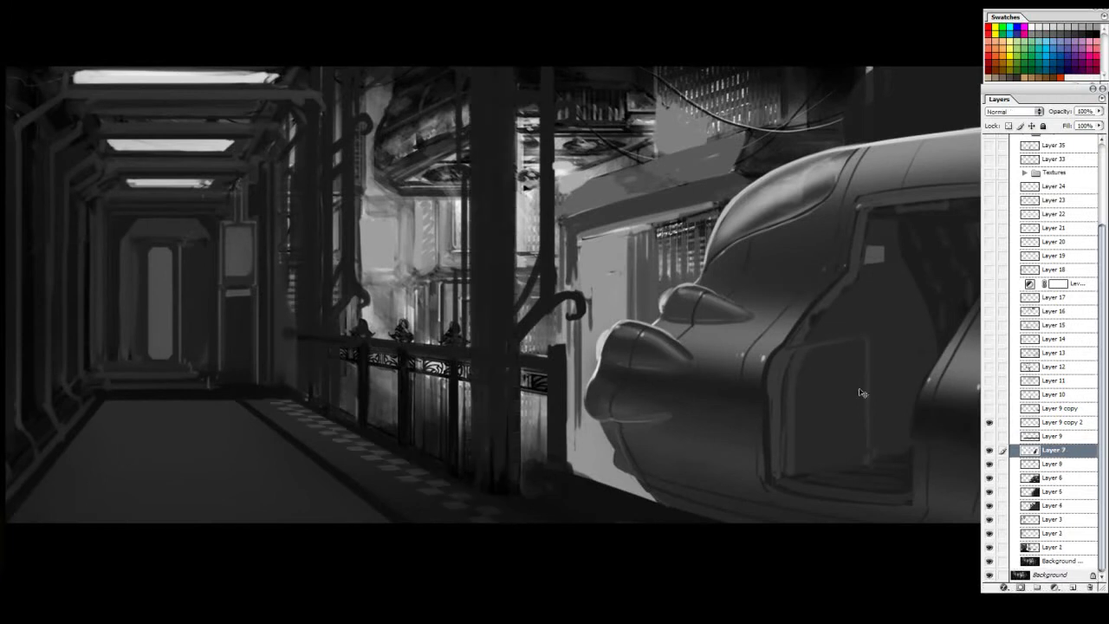
- Show and activate Layer 9 copy, and compare the vehicle with and without its checkered band
{"action": "left_click", "coordinate": [989, 408]}
{"action": "left_click_drag", "start_coordinate": [868, 345], "coordinate": [551, 337]}
{"action": "left_click", "coordinate": [1053, 408]}
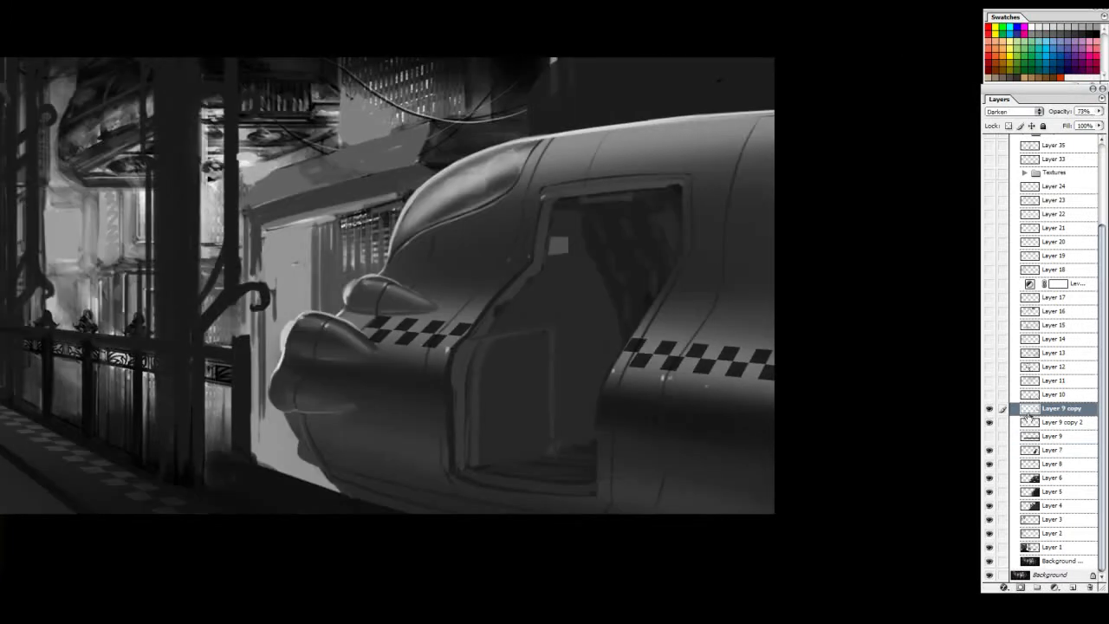
{"action": "key", "text": "ctrl+t"}
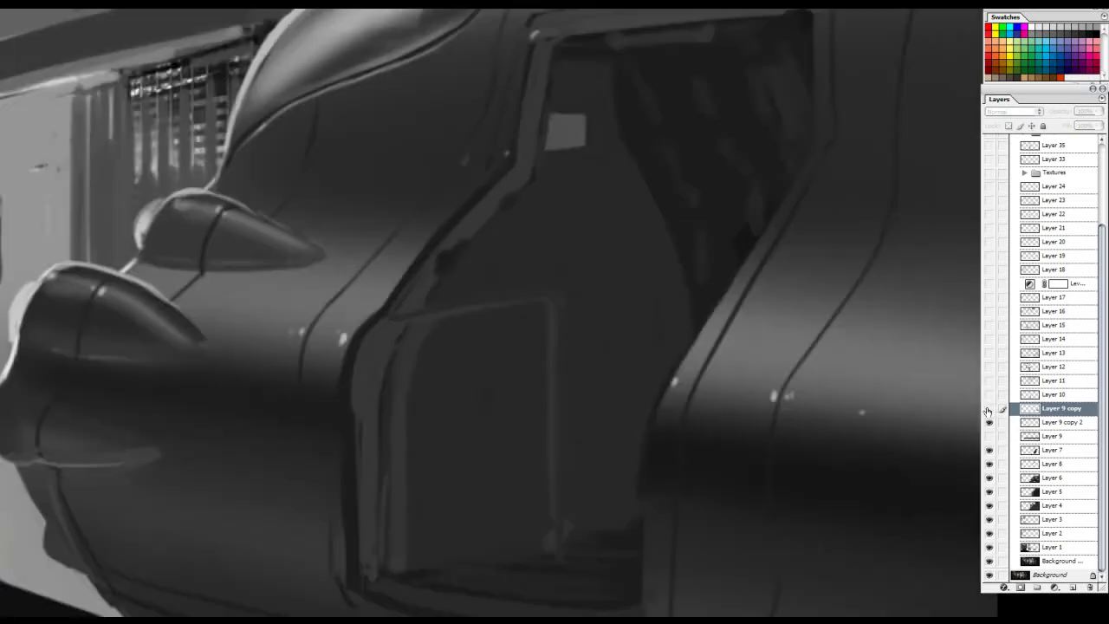
{"action": "left_click", "coordinate": [989, 408]}
{"action": "left_click", "coordinate": [668, 307], "text": "alt"}
{"action": "left_click_drag", "start_coordinate": [657, 266], "coordinate": [575, 283]}
{"action": "left_click_drag", "start_coordinate": [708, 247], "coordinate": [614, 217]}
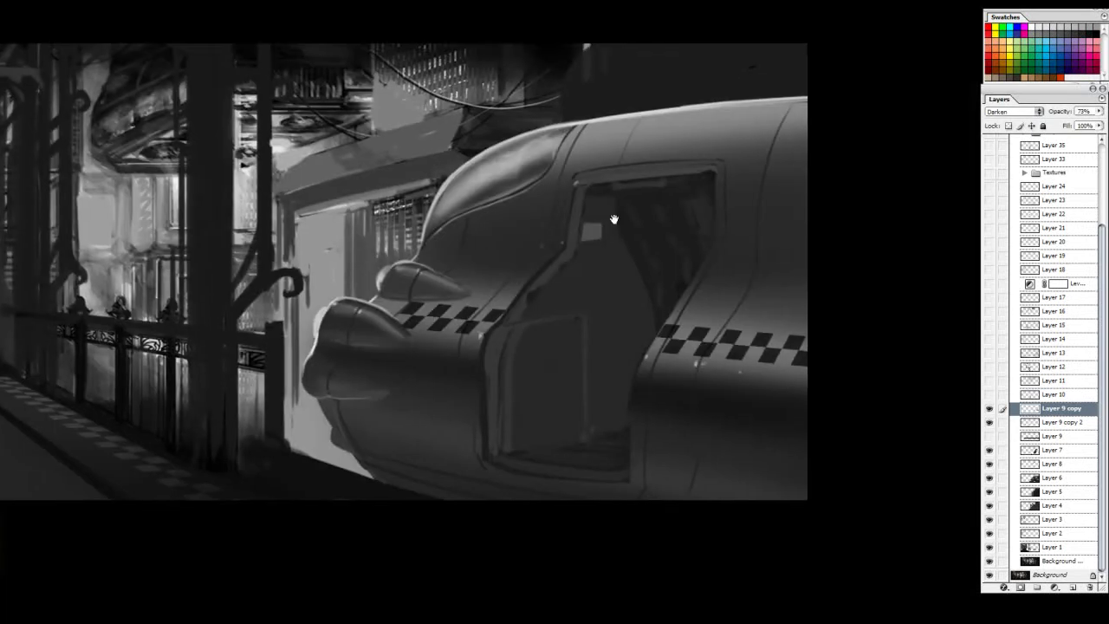
- Lower the opacity of the vehicle's checkered band layer to 60% and make Layer 33 active
{"action": "left_click", "coordinate": [1099, 111]}
{"action": "left_click_drag", "start_coordinate": [1083, 124], "coordinate": [1078, 125]}
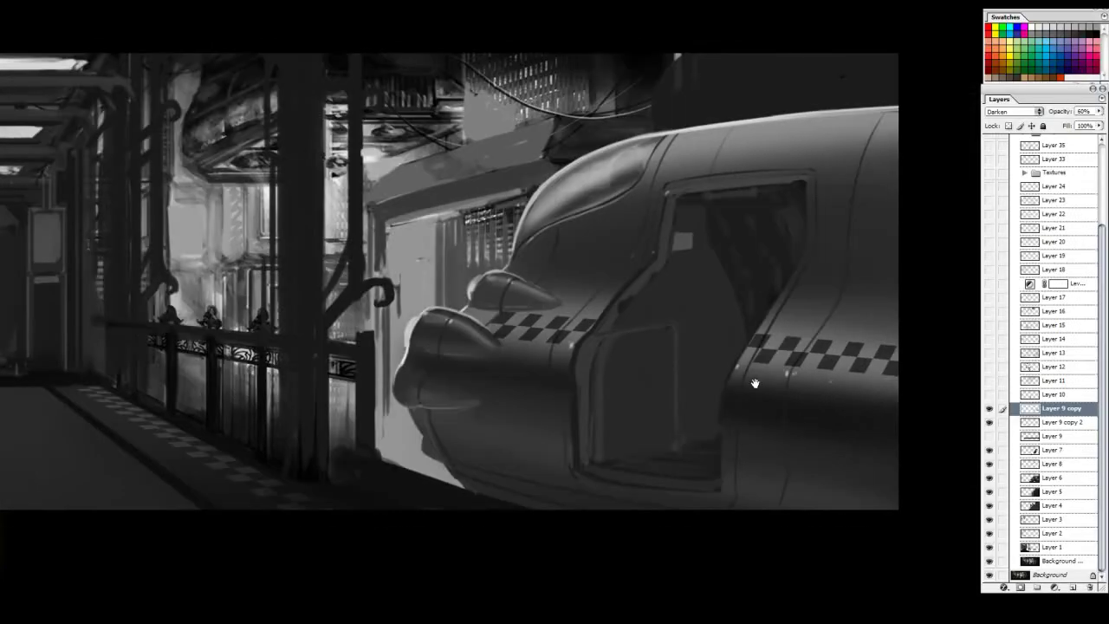
{"action": "left_click_drag", "start_coordinate": [910, 483], "coordinate": [345, 198]}
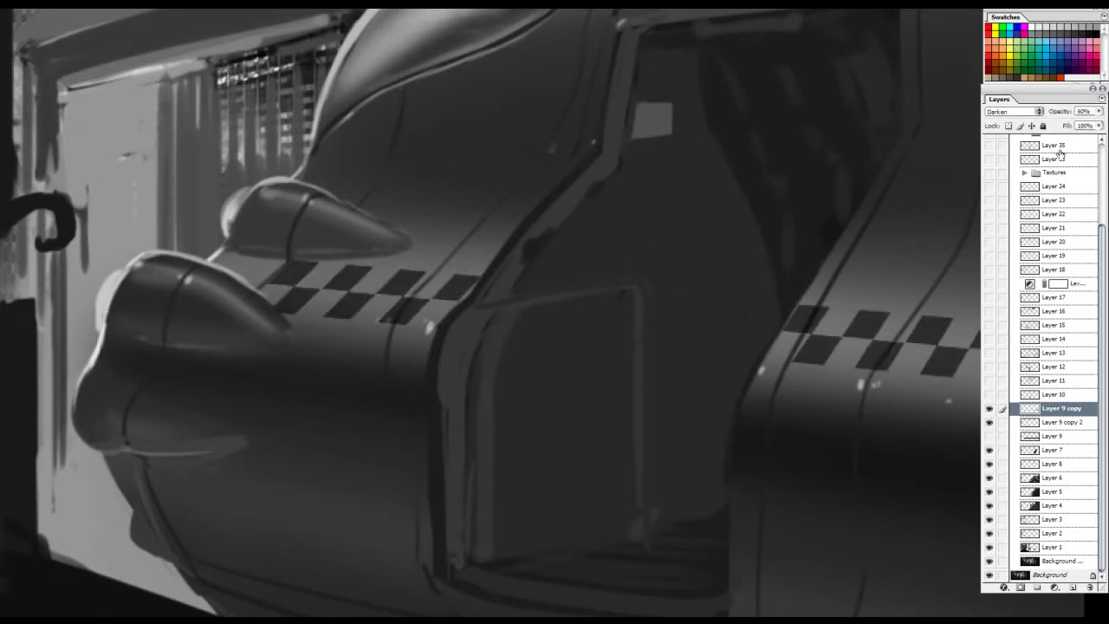
{"action": "left_click", "coordinate": [1096, 160]}
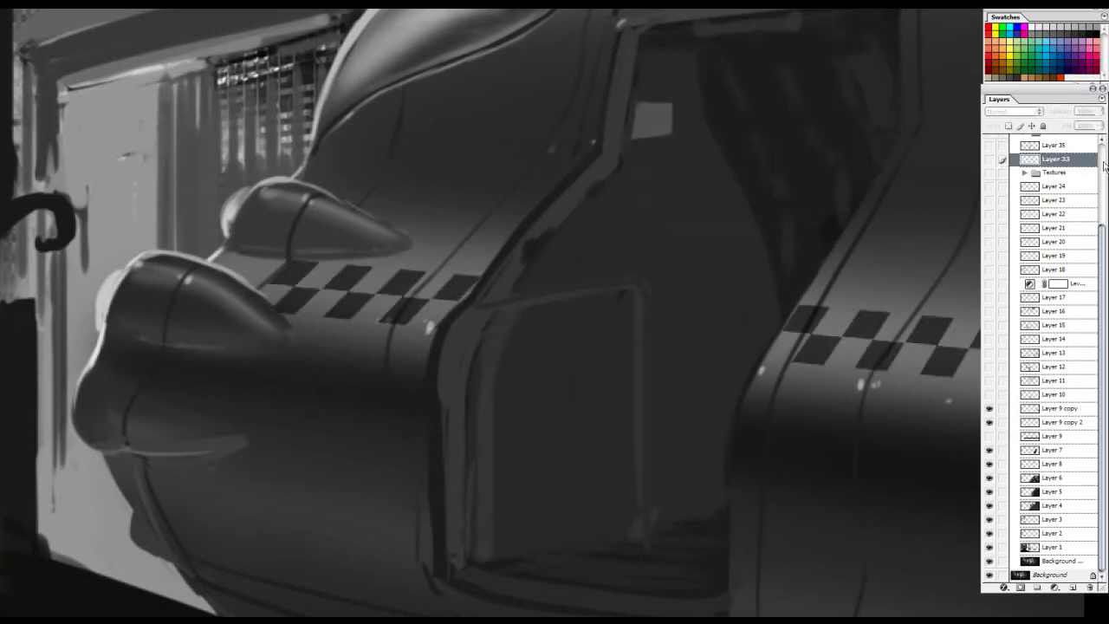
- Make Layer 50 active and mark the slant of the vehicle's front checks with trial red strokes, undoing each one
{"action": "scroll", "coordinate": [1104, 165], "scroll_direction": "up", "scroll_amount": 3}
{"action": "left_click", "coordinate": [1055, 152]}
{"action": "left_click_drag", "start_coordinate": [489, 275], "coordinate": [459, 303]}
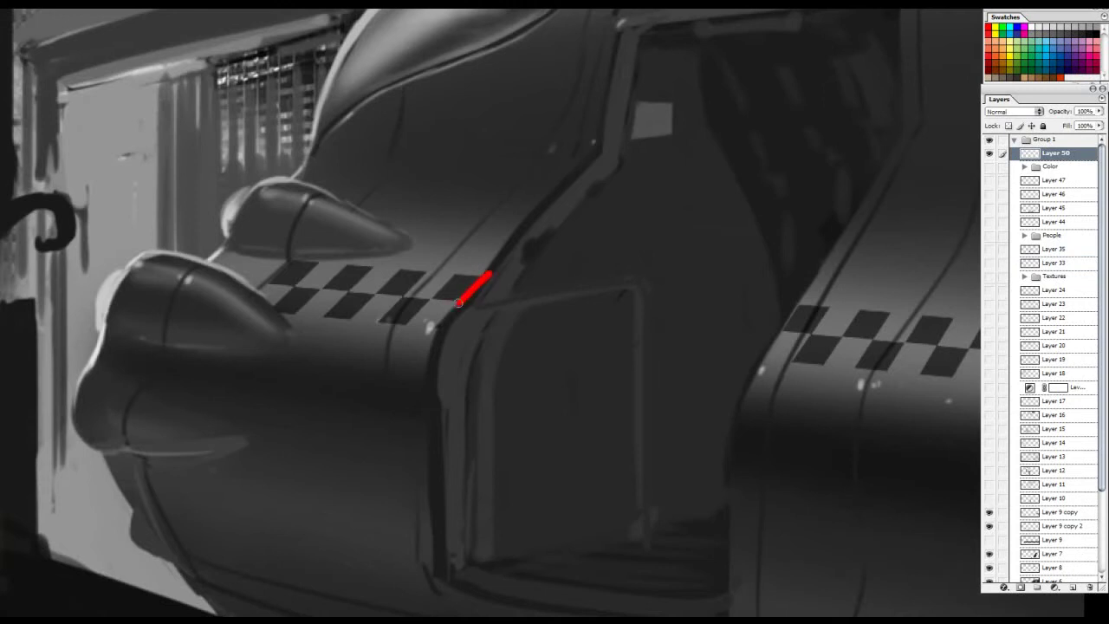
{"action": "key", "text": "ctrl+z"}
{"action": "mouse_move", "coordinate": [438, 265]}
{"action": "left_mouse_down"}
{"action": "mouse_move", "coordinate": [378, 341]}
{"action": "mouse_move", "coordinate": [455, 257]}
{"action": "mouse_move", "coordinate": [383, 339]}
{"action": "left_mouse_up"}
{"action": "key", "text": "ctrl+z"}
{"action": "key", "text": "ctrl+z"}
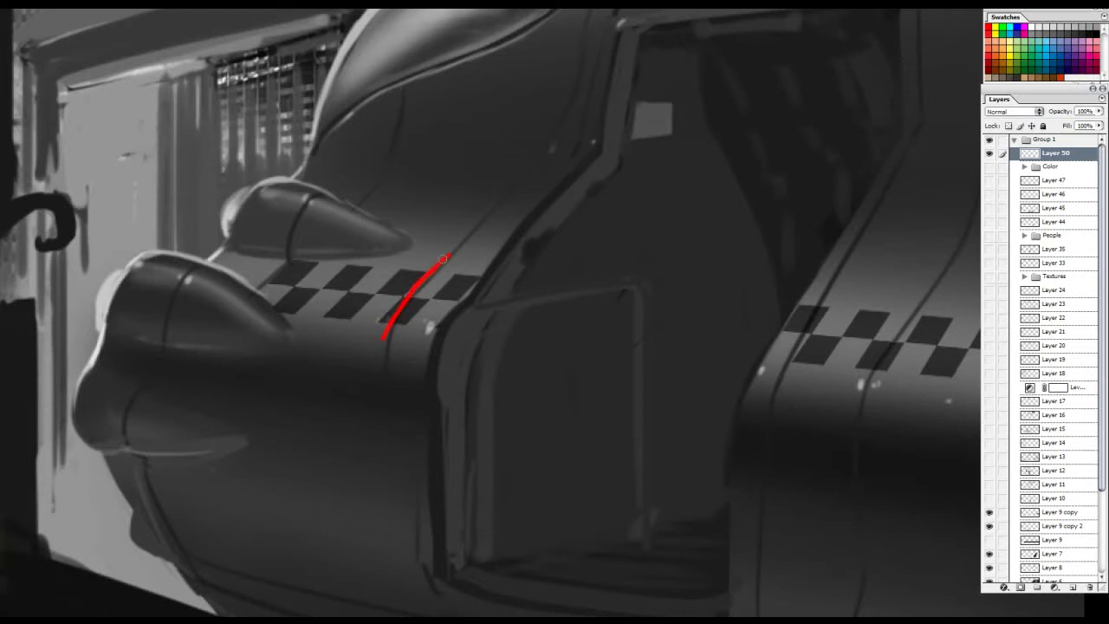
- Mark the remaining check edges towards the vehicle's nose with temporary red strokes and undo them
{"action": "left_click_drag", "start_coordinate": [391, 254], "coordinate": [323, 339]}
{"action": "key", "text": "ctrl+alt+z"}
{"action": "key", "text": "ctrl+alt+z"}
{"action": "key", "text": "ctrl+z"}
{"action": "left_click_drag", "start_coordinate": [308, 274], "coordinate": [329, 253]}
{"action": "key", "text": "ctrl+z"}
{"action": "left_click_drag", "start_coordinate": [358, 321], "coordinate": [375, 303]}
{"action": "key", "text": "ctrl+z"}
- Mark a check edge on the band behind the vehicle's doorway with a temporary stroke and undo it
{"action": "left_click_drag", "start_coordinate": [836, 269], "coordinate": [576, 248]}
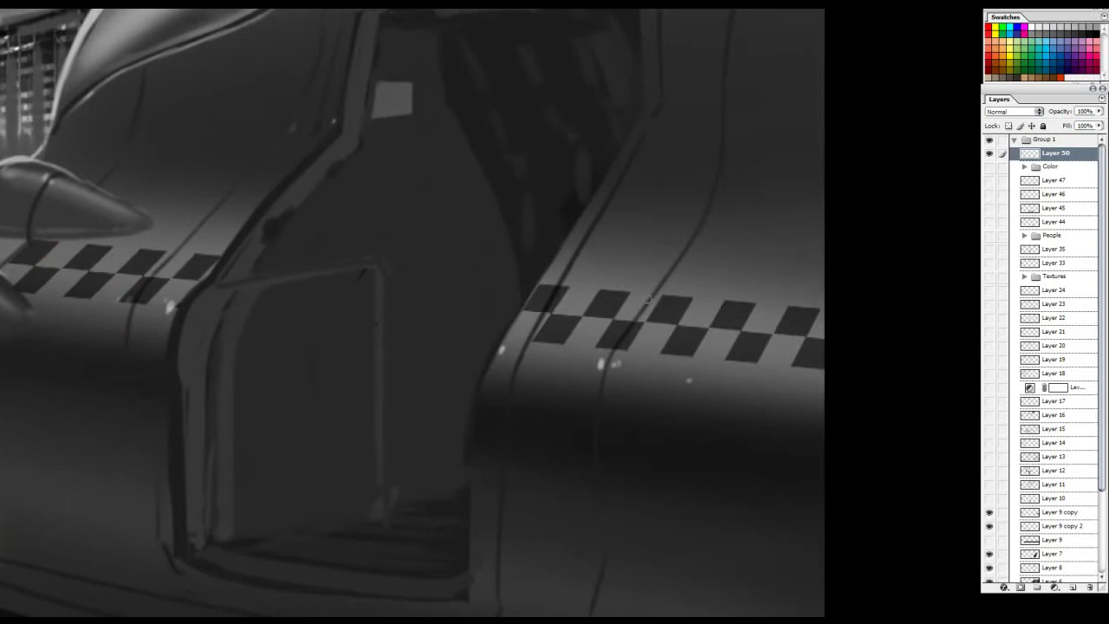
{"action": "left_click_drag", "start_coordinate": [642, 286], "coordinate": [628, 313]}
{"action": "key", "text": "ctrl+alt+z"}
{"action": "left_click_drag", "start_coordinate": [311, 180], "coordinate": [595, 204]}
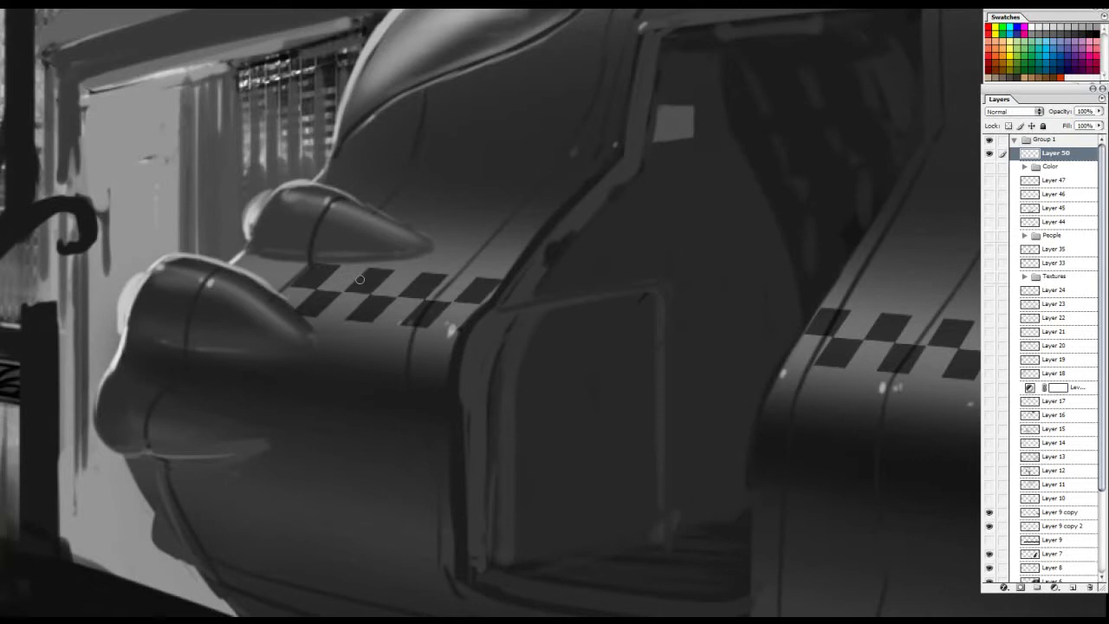
- Make Layer 9 copy active and choose a small hard round brush tip
{"action": "left_click", "coordinate": [1056, 512]}
{"action": "right_click", "coordinate": [377, 236]}
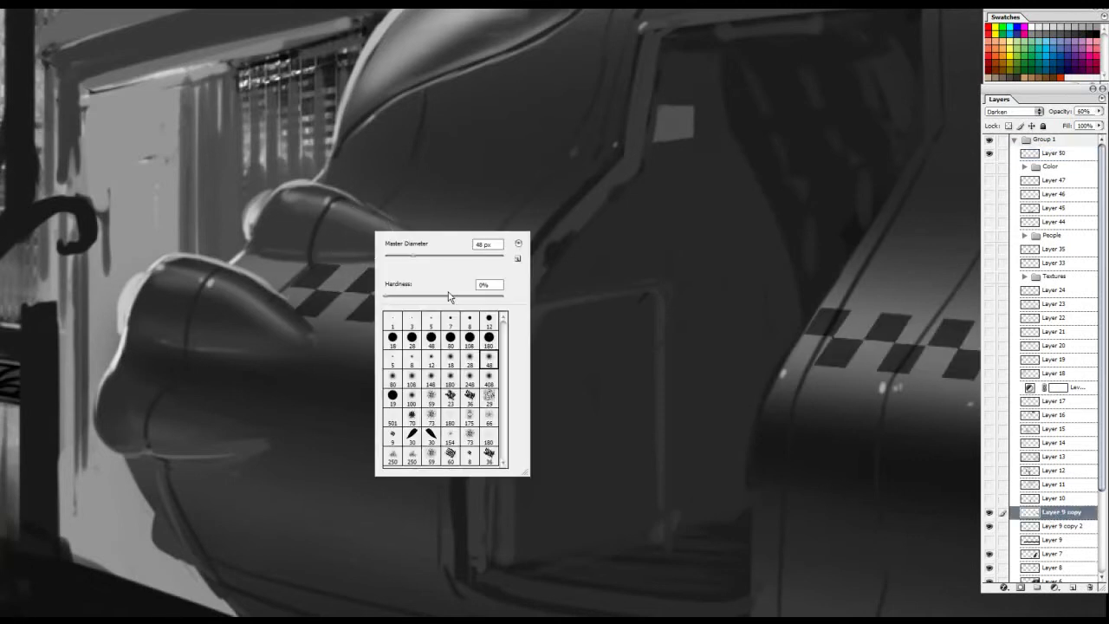
{"action": "double_click", "coordinate": [468, 322]}
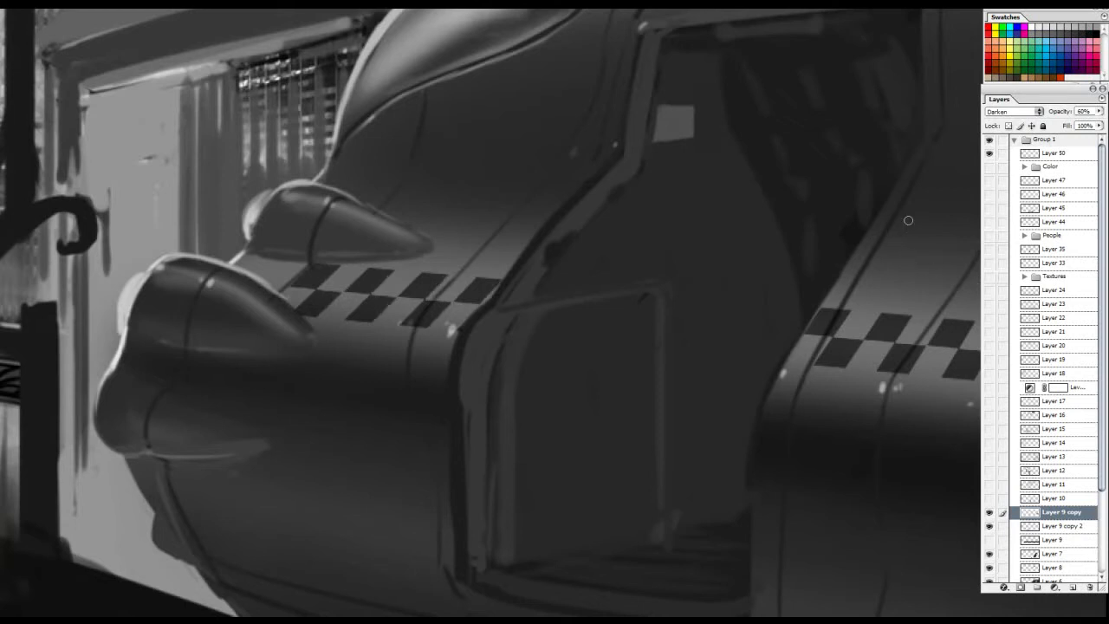
- Make Layer 50 the active layer again and return to the wider view of the painting
{"action": "left_click_drag", "start_coordinate": [1103, 429], "coordinate": [1103, 475]}
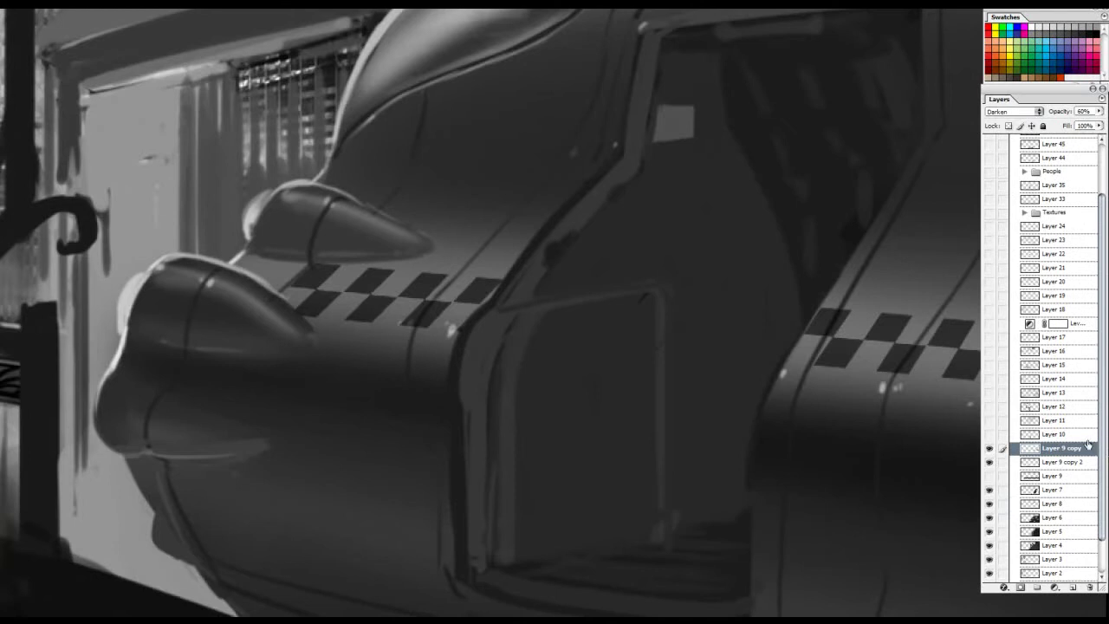
{"action": "scroll", "coordinate": [1102, 431], "scroll_direction": "up", "scroll_amount": 2}
{"action": "left_click", "coordinate": [1055, 153]}
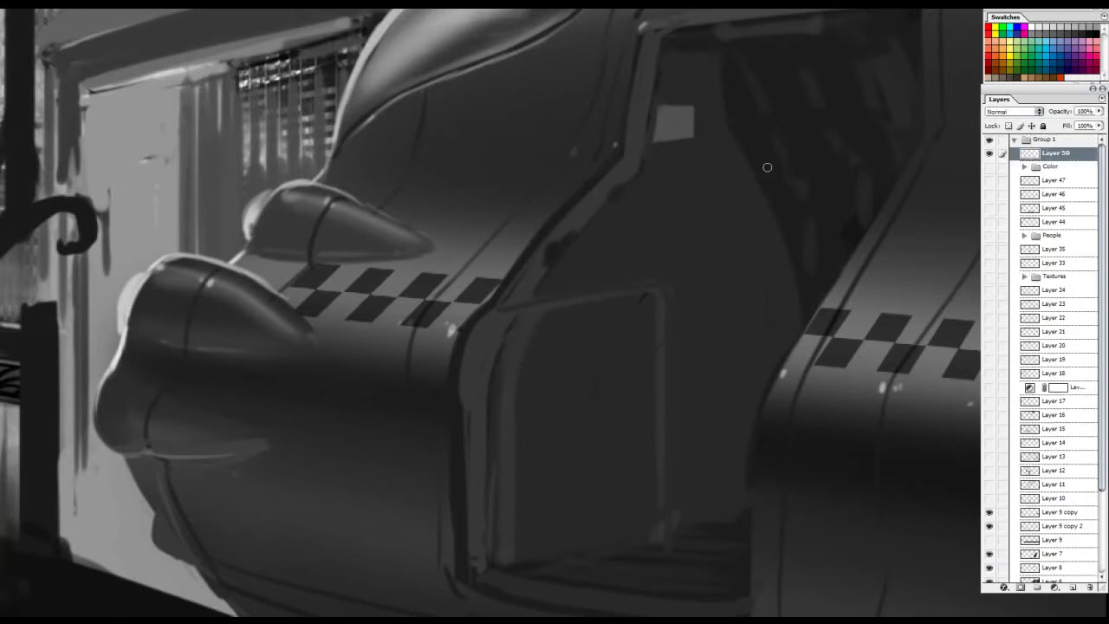
{"action": "left_click", "coordinate": [527, 188], "text": "alt"}
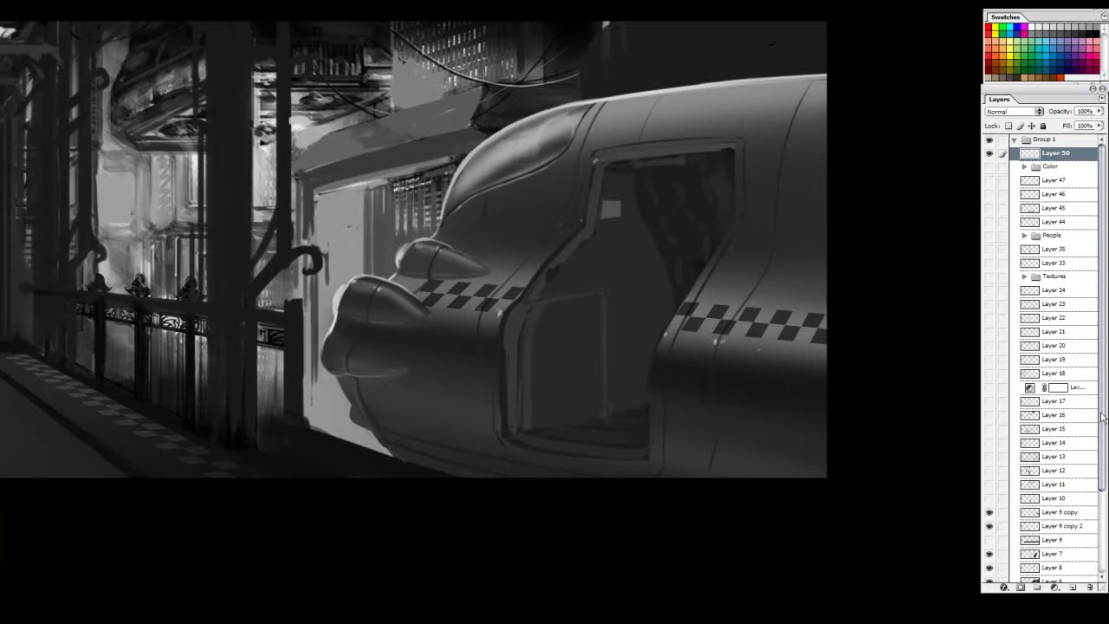
- Show Layer 10 and compare the vehicle and walkway with and without its line details
{"action": "left_click_drag", "start_coordinate": [1103, 414], "coordinate": [1101, 494]}
{"action": "left_click", "coordinate": [989, 395]}
{"action": "left_click", "coordinate": [989, 395]}
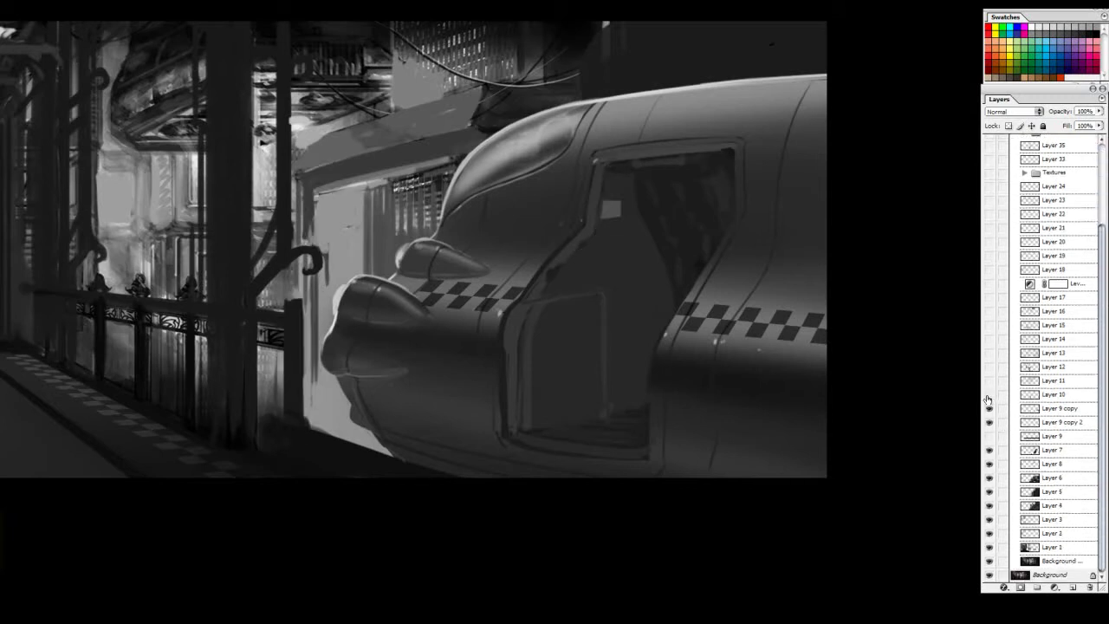
{"action": "left_click", "coordinate": [989, 395]}
{"action": "left_click", "coordinate": [988, 395]}
{"action": "left_click", "coordinate": [989, 395]}
{"action": "left_click_drag", "start_coordinate": [586, 288], "coordinate": [712, 325]}
{"action": "left_click", "coordinate": [989, 395]}
{"action": "left_click", "coordinate": [990, 397]}
{"action": "left_click", "coordinate": [990, 397]}
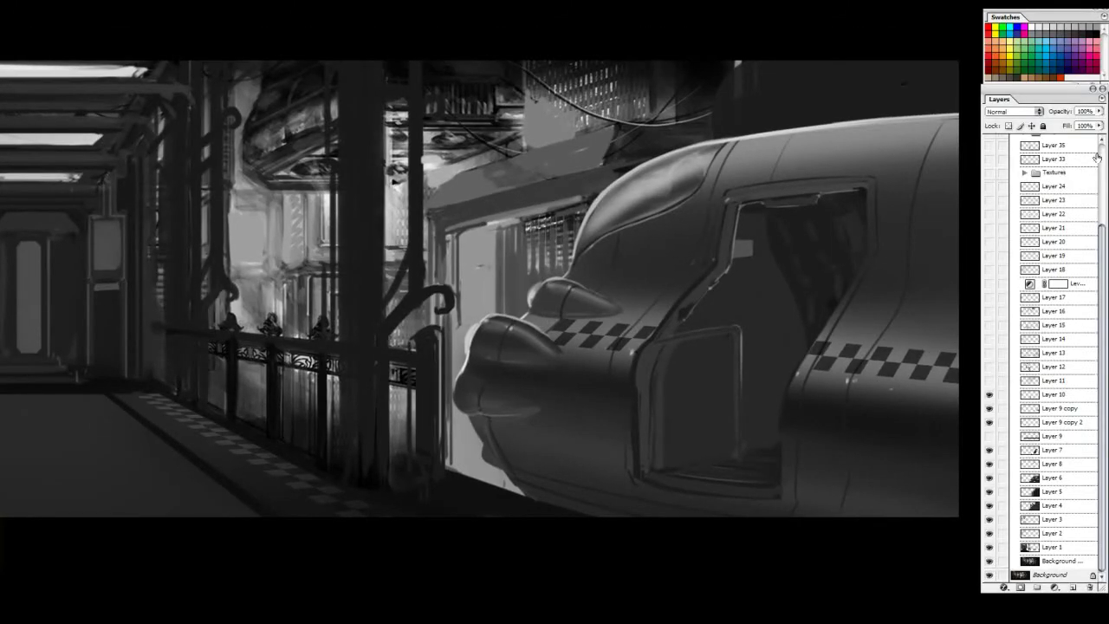
- Draw a temporary stroke over the background beside the vehicle's nose and undo it
{"action": "left_click", "coordinate": [1097, 158]}
{"action": "mouse_move", "coordinate": [576, 173]}
{"action": "left_mouse_down"}
{"action": "mouse_move", "coordinate": [607, 382]}
{"action": "mouse_move", "coordinate": [465, 290]}
{"action": "left_mouse_up"}
{"action": "key", "text": "ctrl+z"}
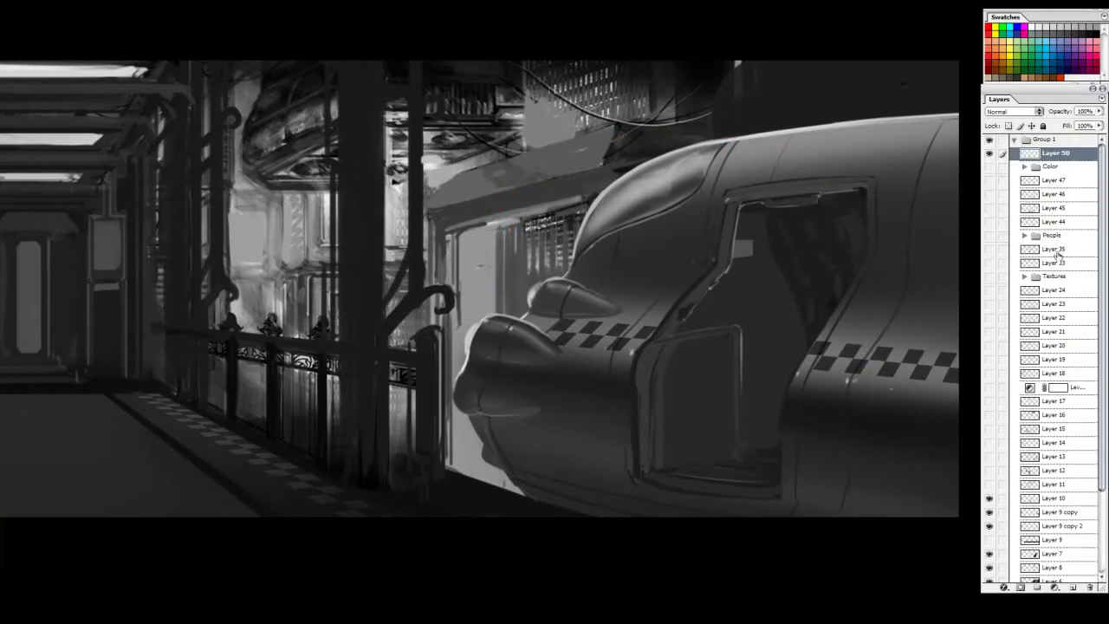
- Toggle the flat checkered strip on Layer 9 and delete that layer
{"action": "left_click_drag", "start_coordinate": [1101, 390], "coordinate": [1101, 470]}
{"action": "mouse_move", "coordinate": [990, 397]}
{"action": "left_mouse_down"}
{"action": "mouse_move", "coordinate": [989, 482]}
{"action": "mouse_move", "coordinate": [1002, 508]}
{"action": "mouse_move", "coordinate": [990, 477]}
{"action": "mouse_move", "coordinate": [991, 395]}
{"action": "left_mouse_up"}
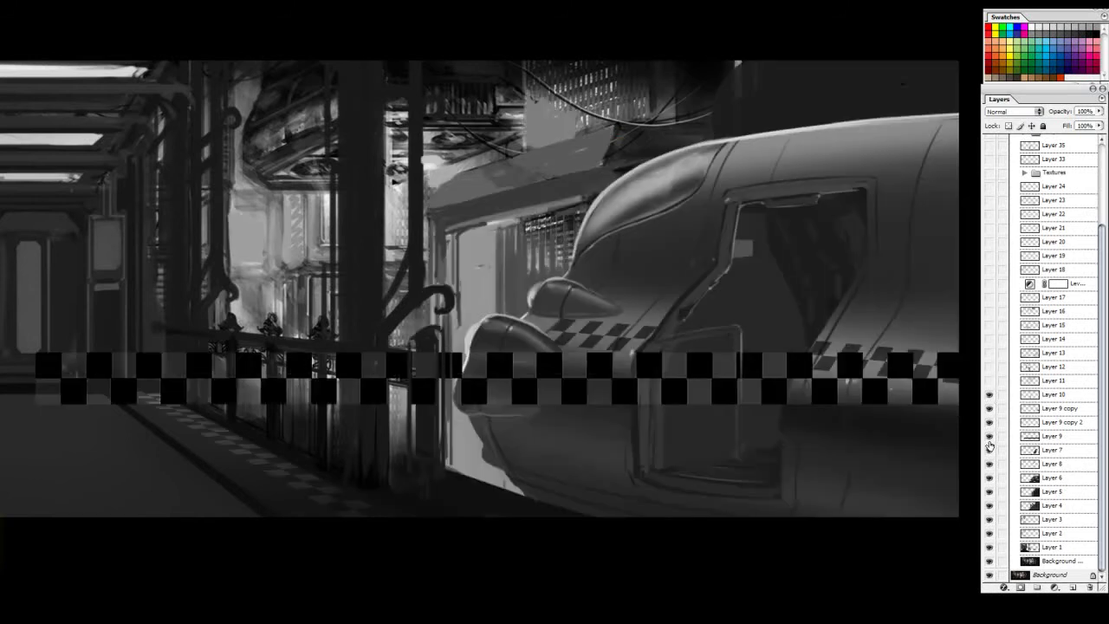
{"action": "left_click", "coordinate": [989, 437]}
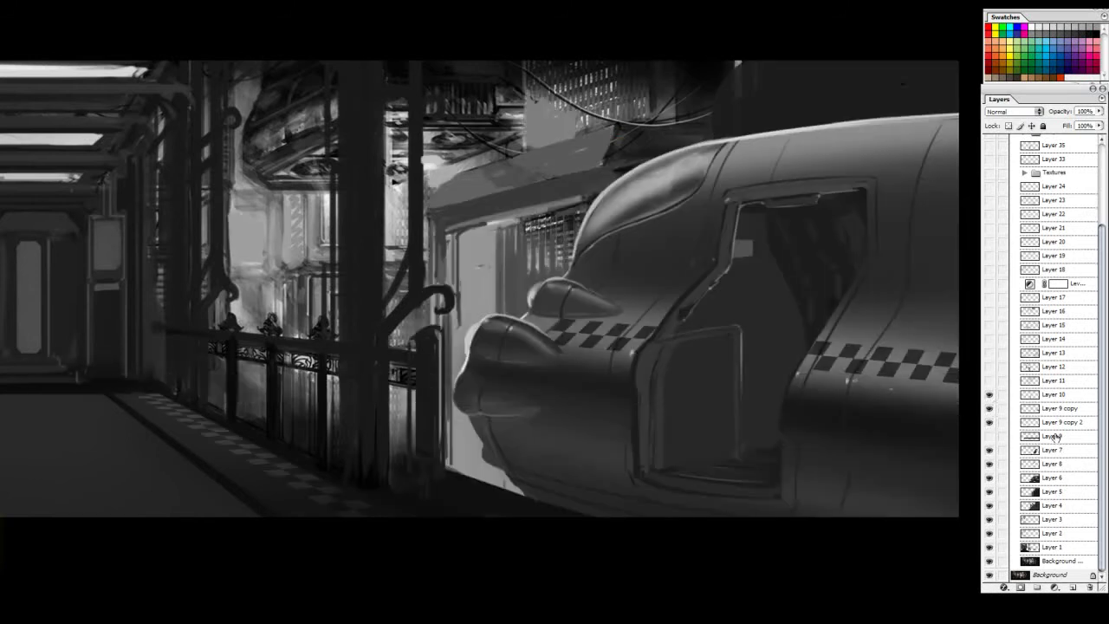
{"action": "left_click_drag", "start_coordinate": [1058, 437], "coordinate": [1089, 587]}
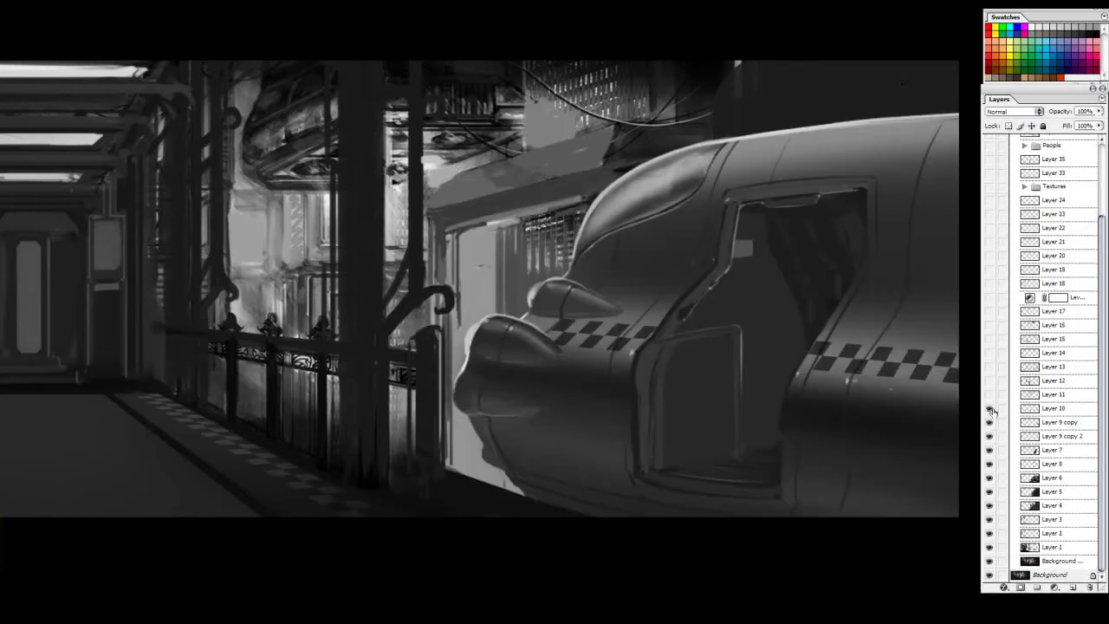
- Toggle Layer 10 off and on and examine its edge highlights around the vehicle's doorway up close
{"action": "mouse_move", "coordinate": [990, 409]}
{"action": "left_mouse_down"}
{"action": "mouse_move", "coordinate": [990, 506]}
{"action": "mouse_move", "coordinate": [992, 421]}
{"action": "left_mouse_up"}
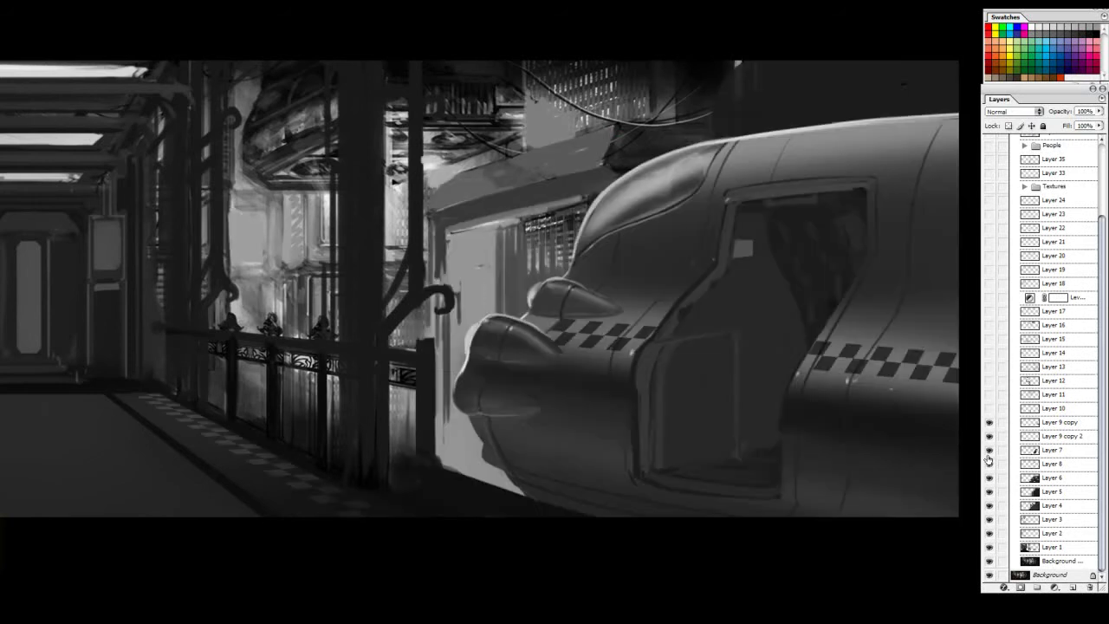
{"action": "left_click", "coordinate": [989, 408]}
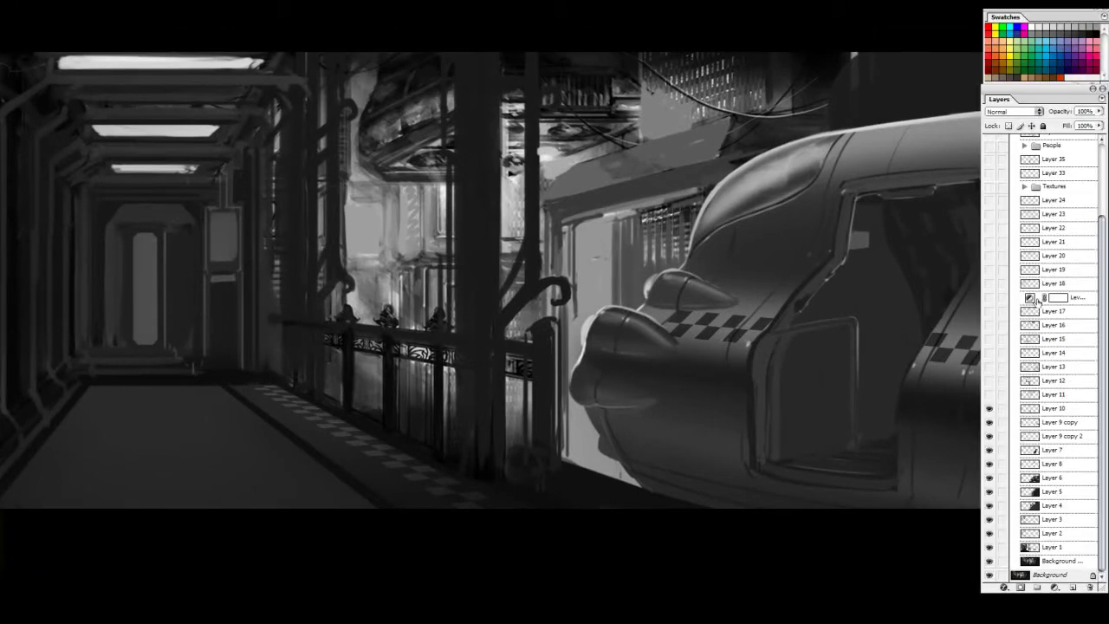
{"action": "left_click", "coordinate": [989, 412]}
{"action": "left_click", "coordinate": [989, 412]}
{"action": "left_click_drag", "start_coordinate": [927, 377], "coordinate": [741, 380]}
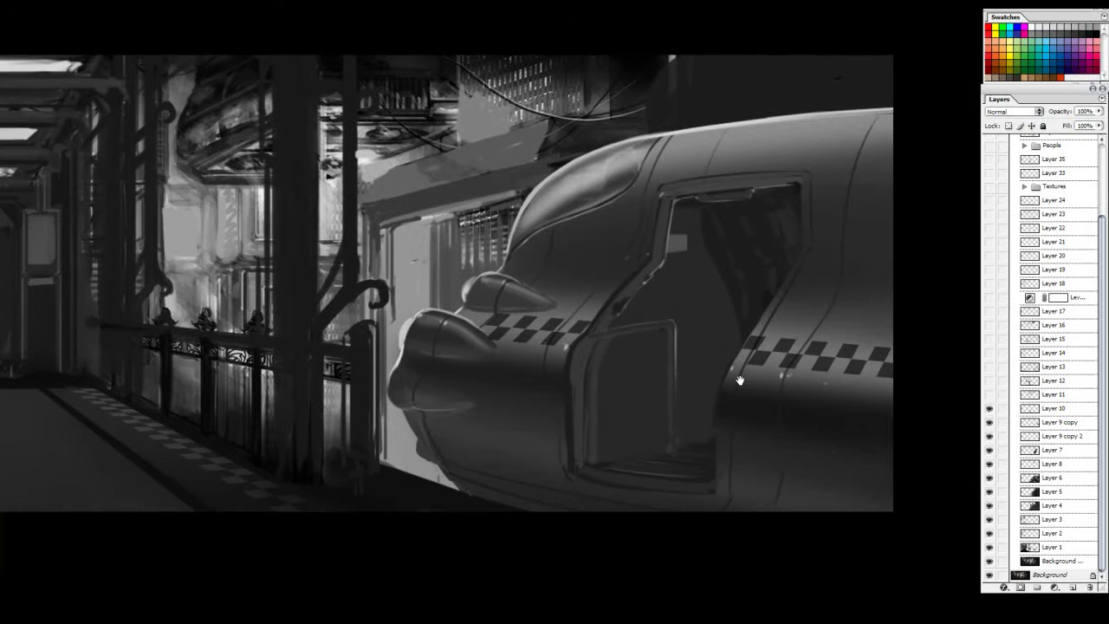
{"action": "left_click", "coordinate": [719, 381], "text": "ctrl"}
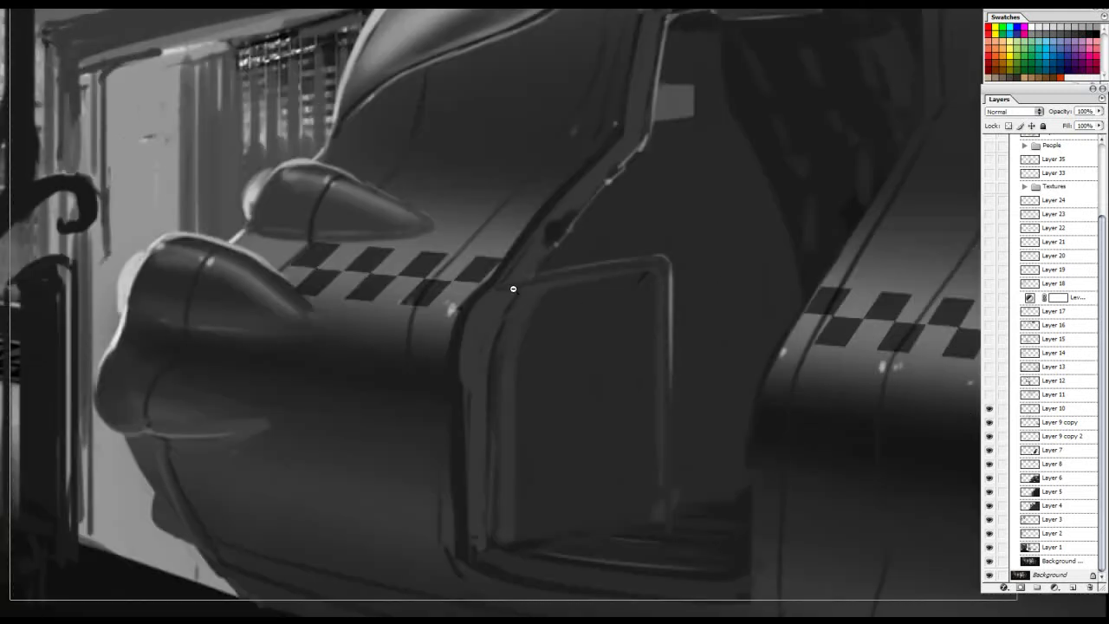
{"action": "key", "text": "ctrl+minus"}
{"action": "key", "text": "ctrl+minus"}
- Compare the background with and without the haze on Layer 11
{"action": "left_click", "coordinate": [989, 396]}
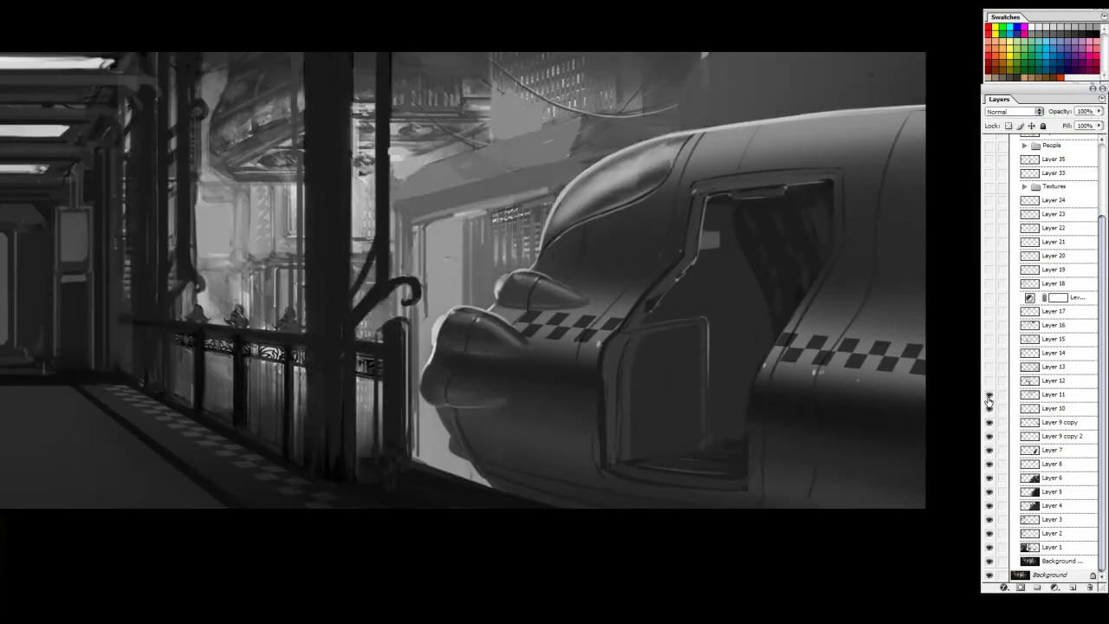
{"action": "left_click", "coordinate": [988, 396]}
{"action": "left_click", "coordinate": [988, 396]}
{"action": "left_click", "coordinate": [989, 399]}
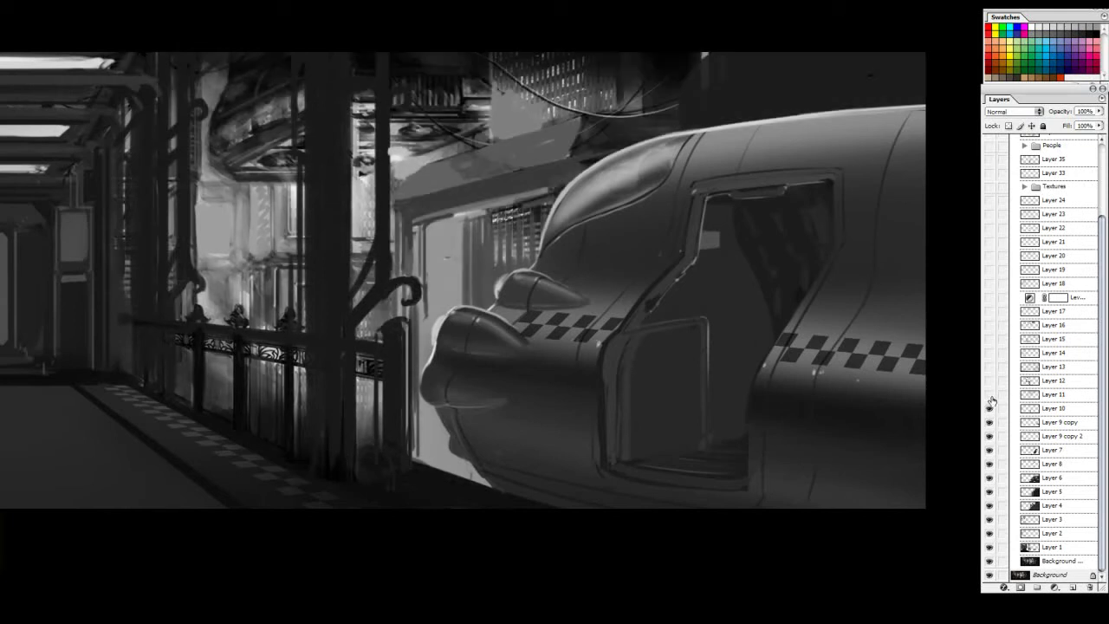
{"action": "key", "text": "ctrl+plus"}
- Mark areas of the upper background with temporary strokes on Layer 50 and undo them
{"action": "left_click", "coordinate": [1101, 176]}
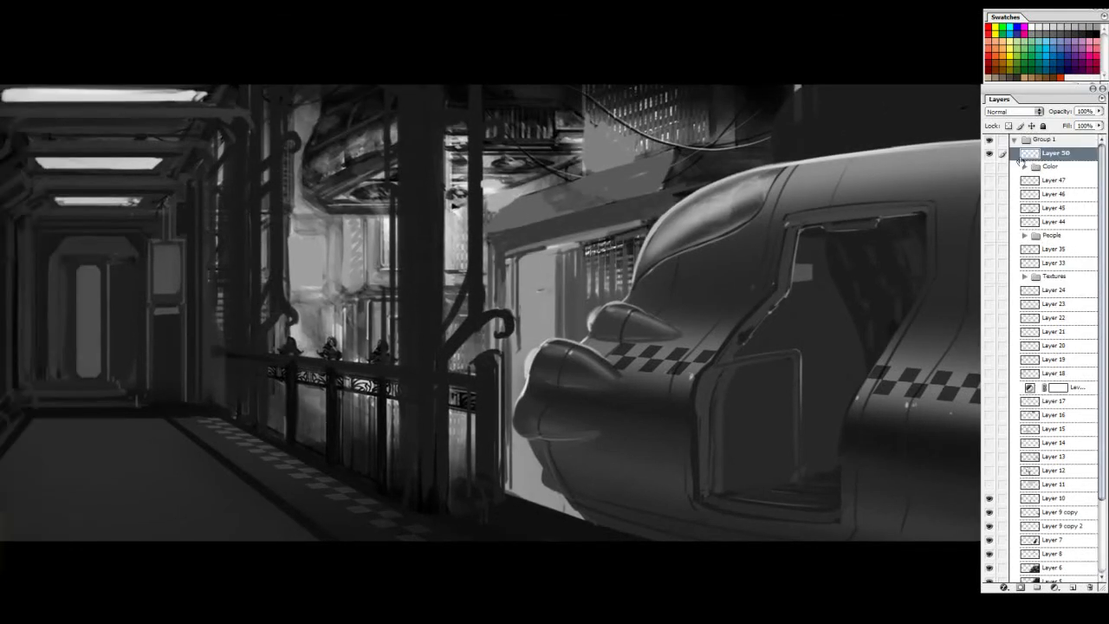
{"action": "left_click_drag", "start_coordinate": [352, 87], "coordinate": [323, 101]}
{"action": "key", "text": "ctrl+z"}
{"action": "left_click_drag", "start_coordinate": [543, 102], "coordinate": [500, 113]}
{"action": "key", "text": "ctrl+z"}
{"action": "left_click_drag", "start_coordinate": [374, 108], "coordinate": [378, 116]}
- Make Layer 11 active and show its haze over the background behind the vehicle
{"action": "left_click", "coordinate": [990, 487]}
{"action": "left_click", "coordinate": [990, 487]}
{"action": "left_click", "coordinate": [989, 488]}
{"action": "left_click", "coordinate": [1026, 488]}
{"action": "left_click", "coordinate": [990, 487]}
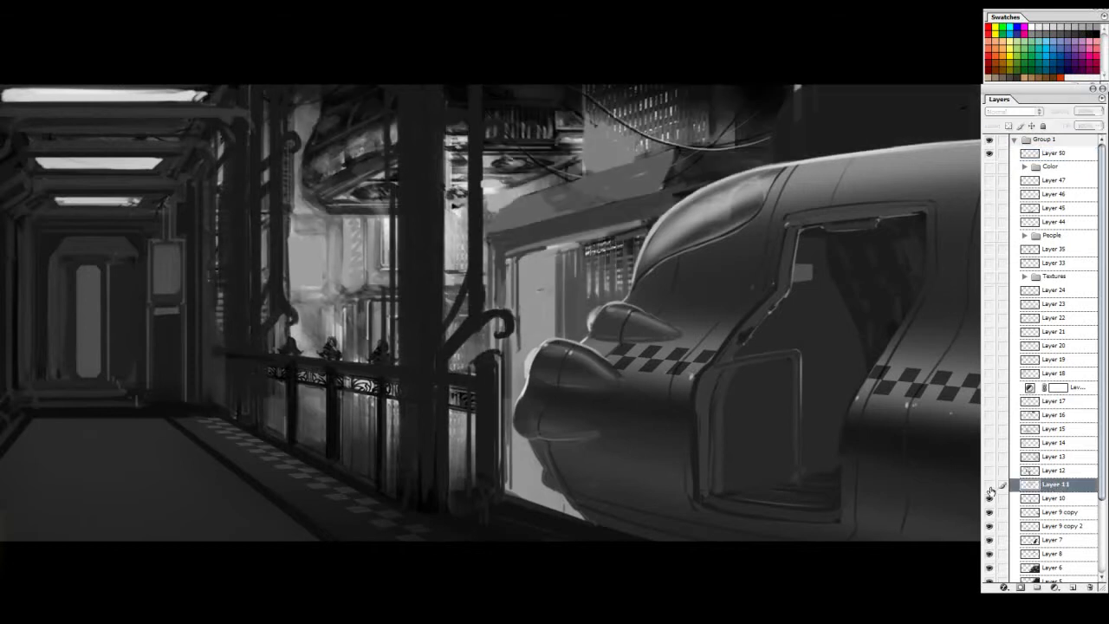
{"action": "left_click", "coordinate": [989, 488]}
{"action": "left_click_drag", "start_coordinate": [605, 209], "coordinate": [543, 203]}
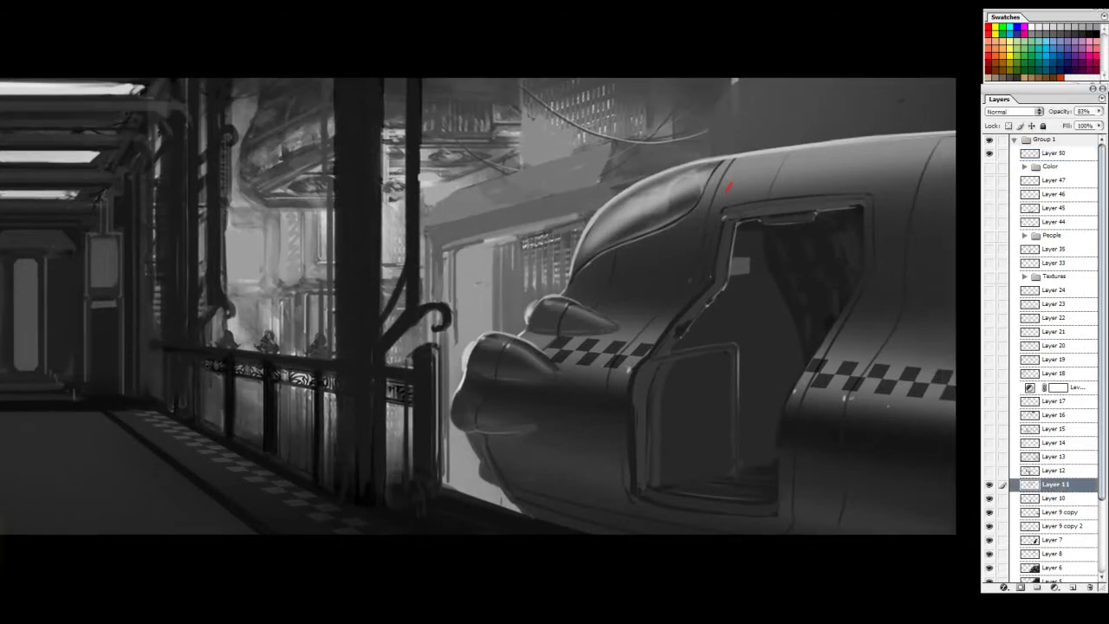
- Toggle Layer 11 off and on to examine how the haze separates the vehicle from the background
{"action": "left_click", "coordinate": [990, 488]}
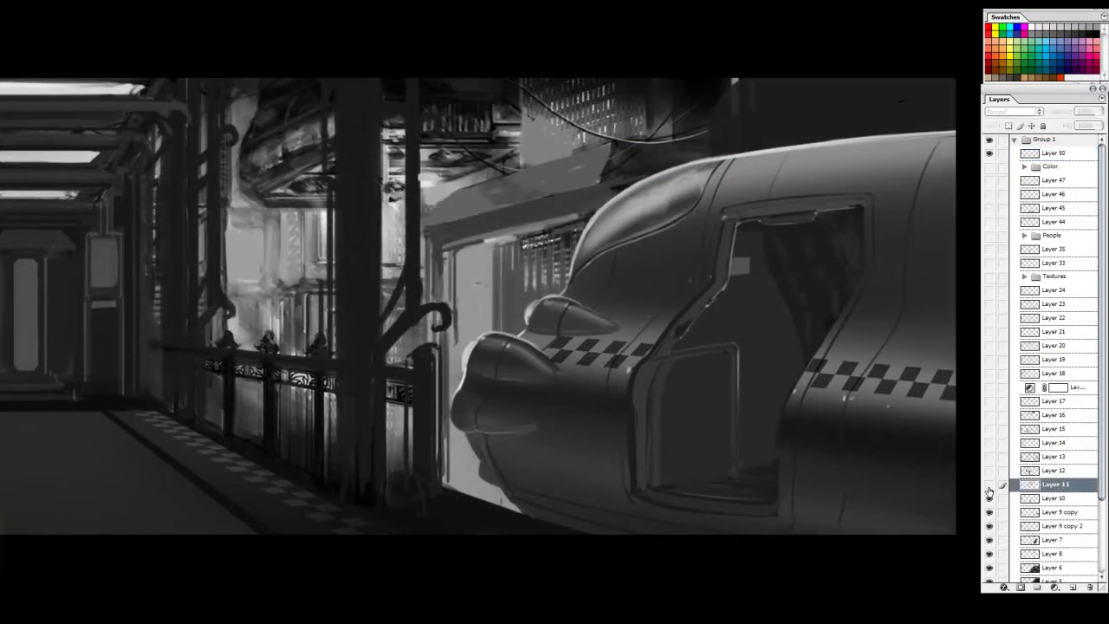
{"action": "left_click", "coordinate": [989, 488]}
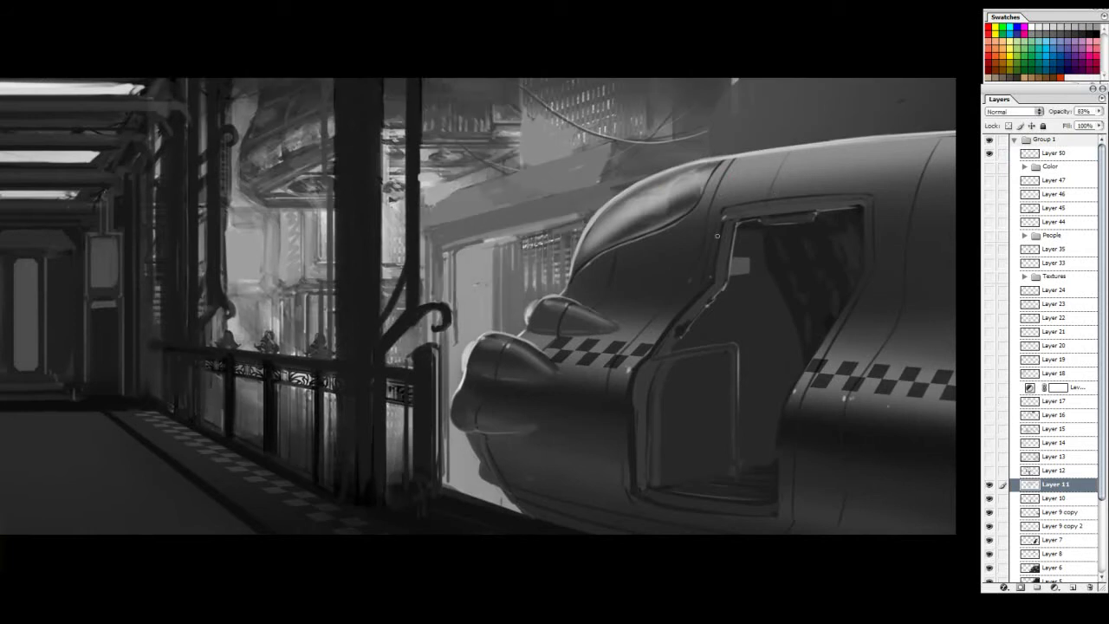
{"action": "left_click", "coordinate": [989, 487]}
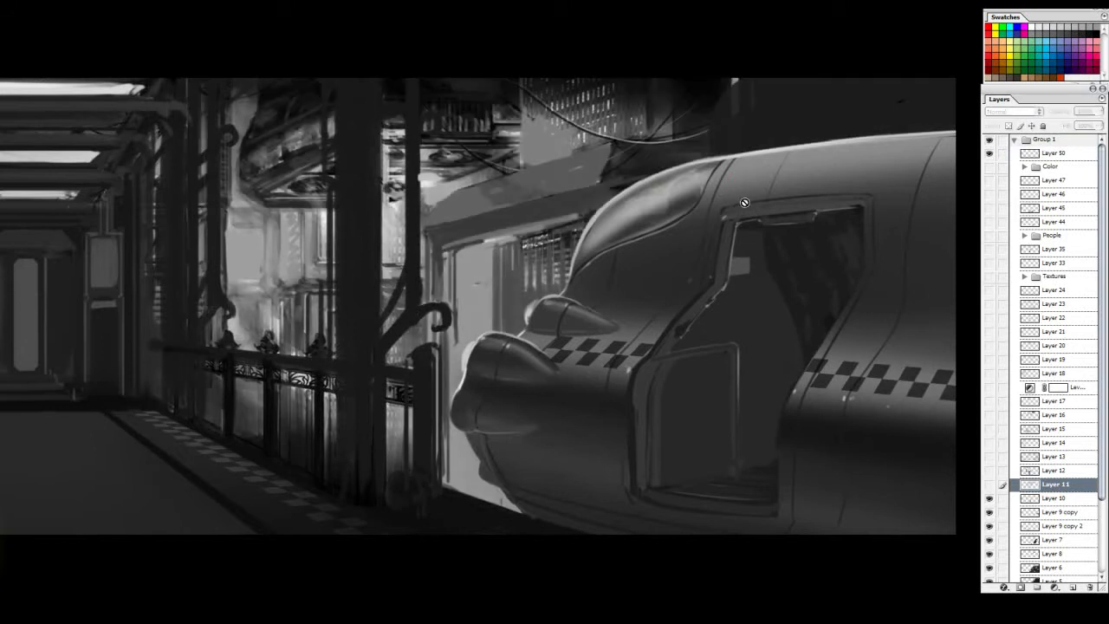
{"action": "left_click", "coordinate": [743, 199]}
{"action": "left_click", "coordinate": [476, 184]}
{"action": "left_click", "coordinate": [990, 487]}
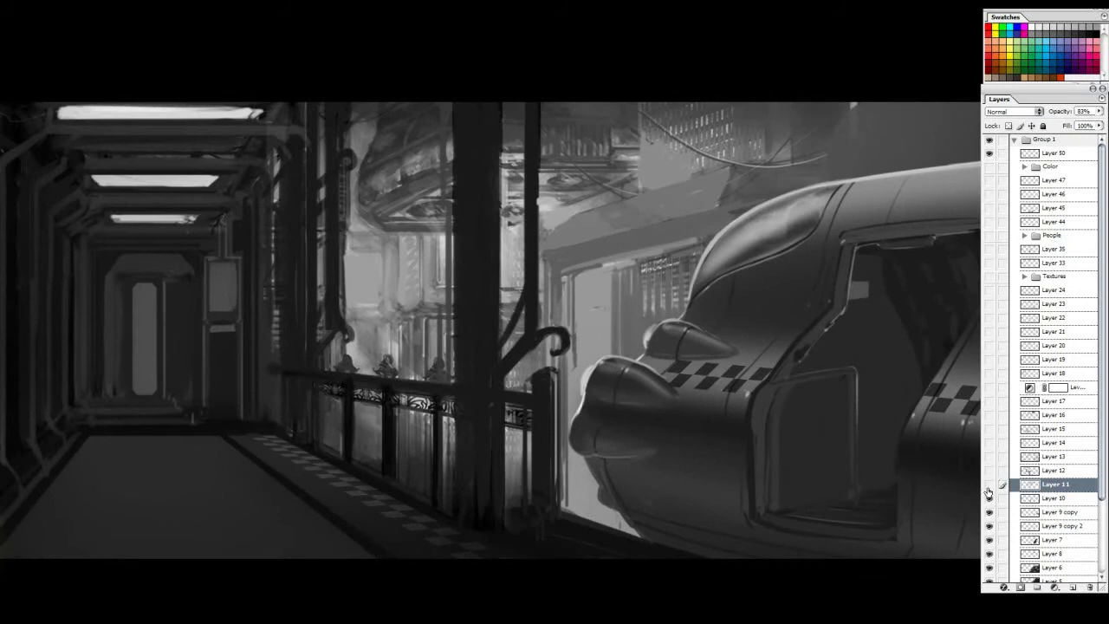
- Compare the scene with and without Layer 11's haze and Layer 12's ironwork and interior details
{"action": "left_click", "coordinate": [989, 492]}
{"action": "left_click", "coordinate": [988, 494]}
{"action": "left_click", "coordinate": [989, 484]}
{"action": "left_click", "coordinate": [989, 483]}
{"action": "left_click", "coordinate": [989, 482]}
{"action": "left_click", "coordinate": [990, 482]}
{"action": "left_click", "coordinate": [990, 482]}
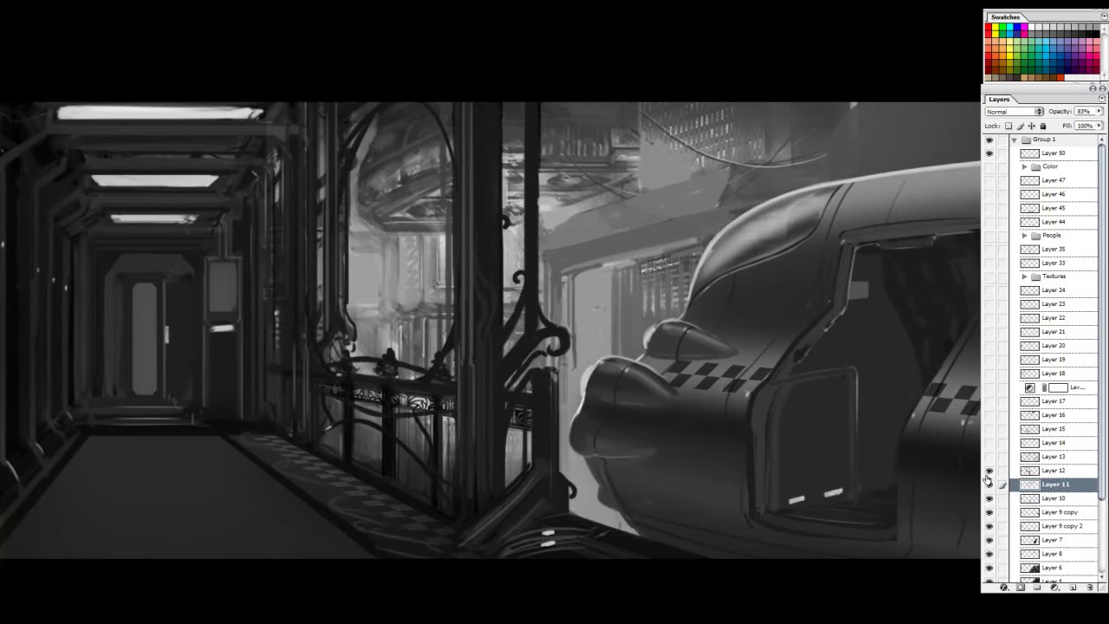
{"action": "left_click", "coordinate": [990, 482]}
- Examine Layer 12's ornamental railing and column details up close, then hide the layer
{"action": "left_click", "coordinate": [988, 472]}
{"action": "left_click", "coordinate": [989, 472]}
{"action": "left_click_drag", "start_coordinate": [480, 338], "coordinate": [731, 347]}
{"action": "left_click", "coordinate": [990, 472]}
{"action": "left_click", "coordinate": [716, 384], "text": "ctrl"}
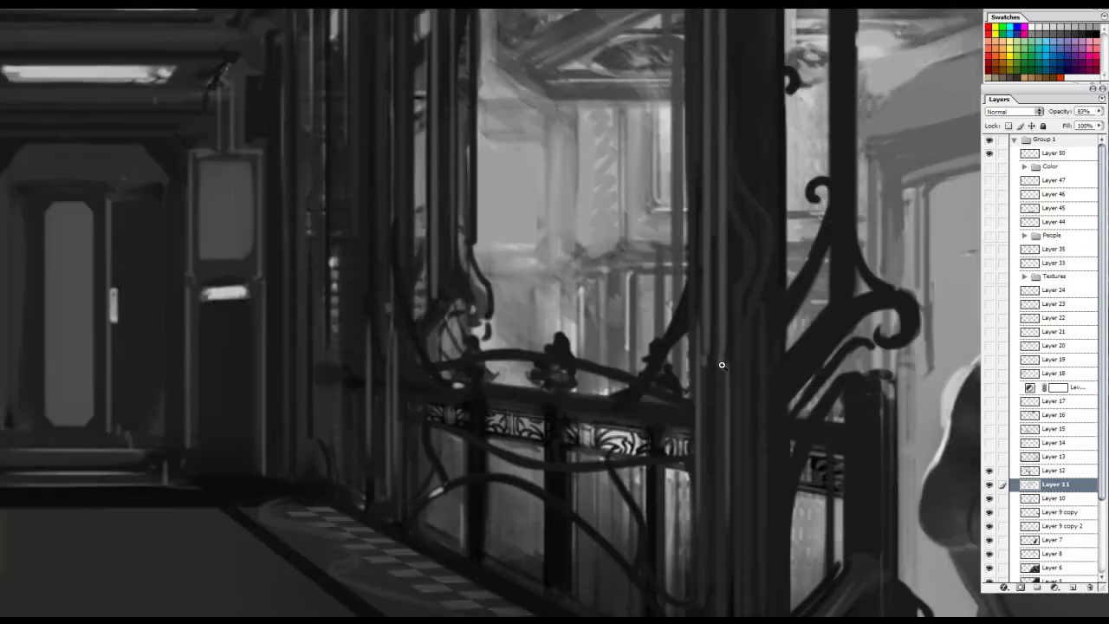
{"action": "key", "text": "ctrl+minus"}
{"action": "left_click", "coordinate": [990, 472]}
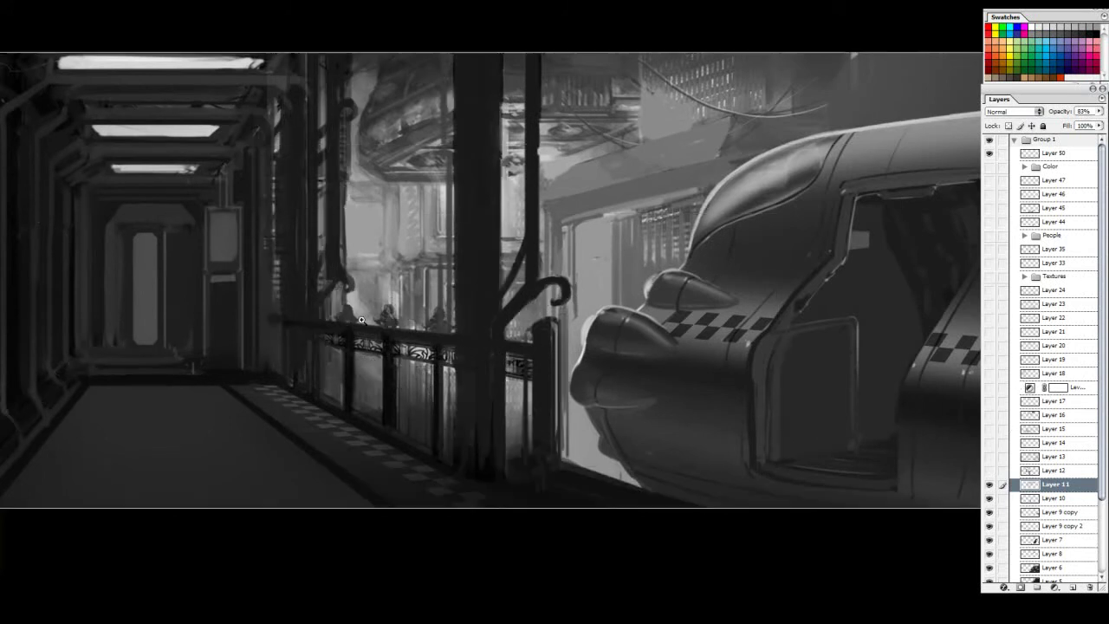
- Make Layer 50 active and inspect the railing's ornaments and posts at close range
{"action": "left_click", "coordinate": [466, 356], "text": "ctrl"}
{"action": "left_click_drag", "start_coordinate": [465, 355], "coordinate": [596, 256]}
{"action": "left_click", "coordinate": [1053, 155]}
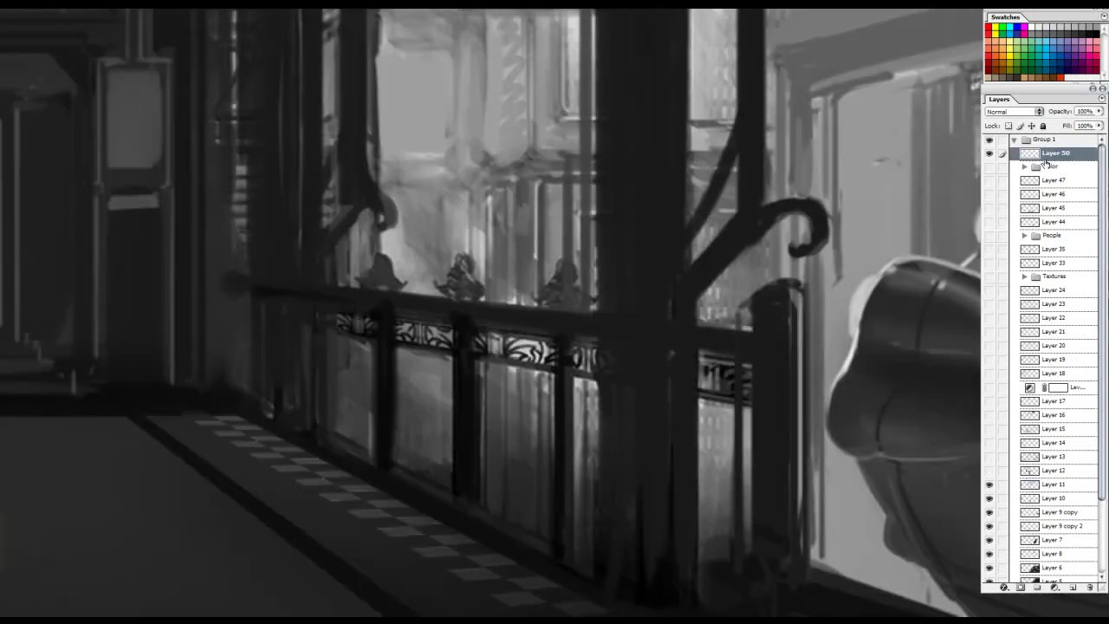
{"action": "left_click", "coordinate": [453, 350], "text": "ctrl"}
{"action": "left_click_drag", "start_coordinate": [456, 246], "coordinate": [526, 259]}
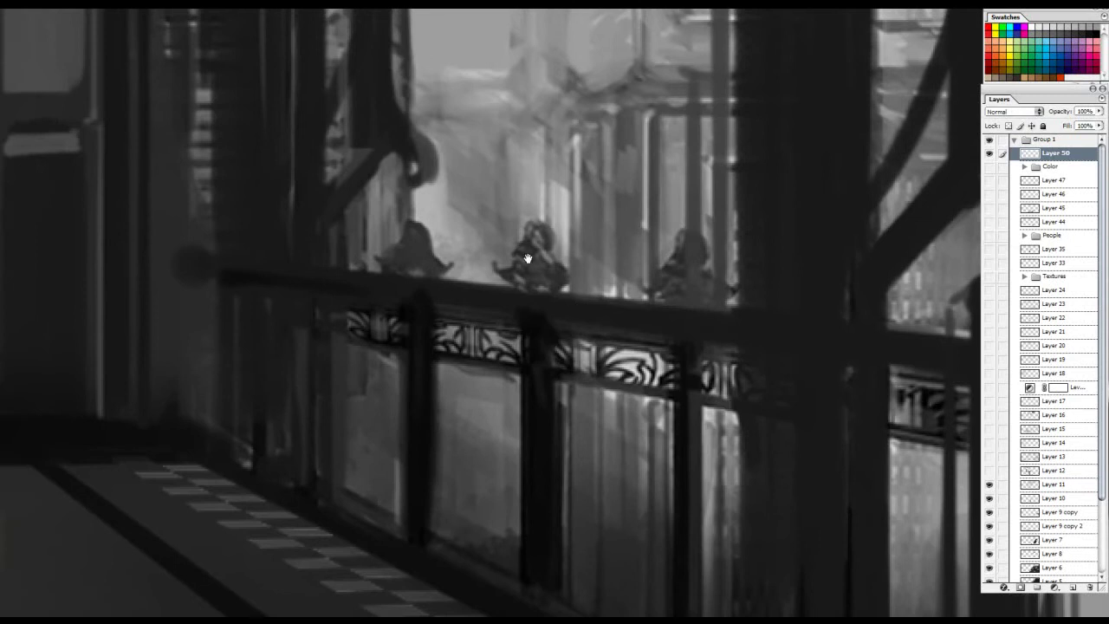
{"action": "left_click_drag", "start_coordinate": [755, 307], "coordinate": [539, 246]}
{"action": "left_click_drag", "start_coordinate": [413, 256], "coordinate": [611, 243]}
- Draw short temporary strokes around the railing's finials and ornamental band on Layer 50 and undo them
{"action": "mouse_move", "coordinate": [441, 195]}
{"action": "left_mouse_down"}
{"action": "mouse_move", "coordinate": [557, 337]}
{"action": "mouse_move", "coordinate": [440, 208]}
{"action": "left_mouse_up"}
{"action": "key", "text": "ctrl+z"}
{"action": "mouse_move", "coordinate": [544, 262]}
{"action": "left_mouse_down"}
{"action": "mouse_move", "coordinate": [594, 317]}
{"action": "mouse_move", "coordinate": [551, 259]}
{"action": "left_mouse_up"}
{"action": "key", "text": "ctrl+z"}
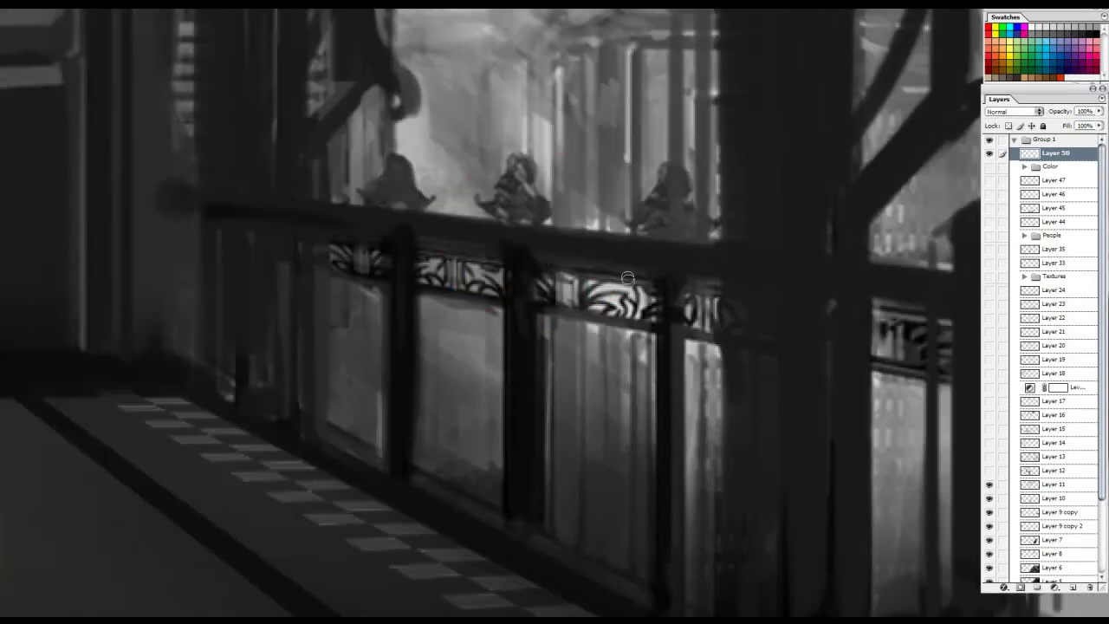
{"action": "left_click_drag", "start_coordinate": [617, 266], "coordinate": [601, 260]}
{"action": "key", "text": "ctrl+z"}
{"action": "left_click", "coordinate": [622, 226], "text": "ctrl+alt"}
{"action": "left_click", "coordinate": [655, 202], "text": "ctrl+alt"}
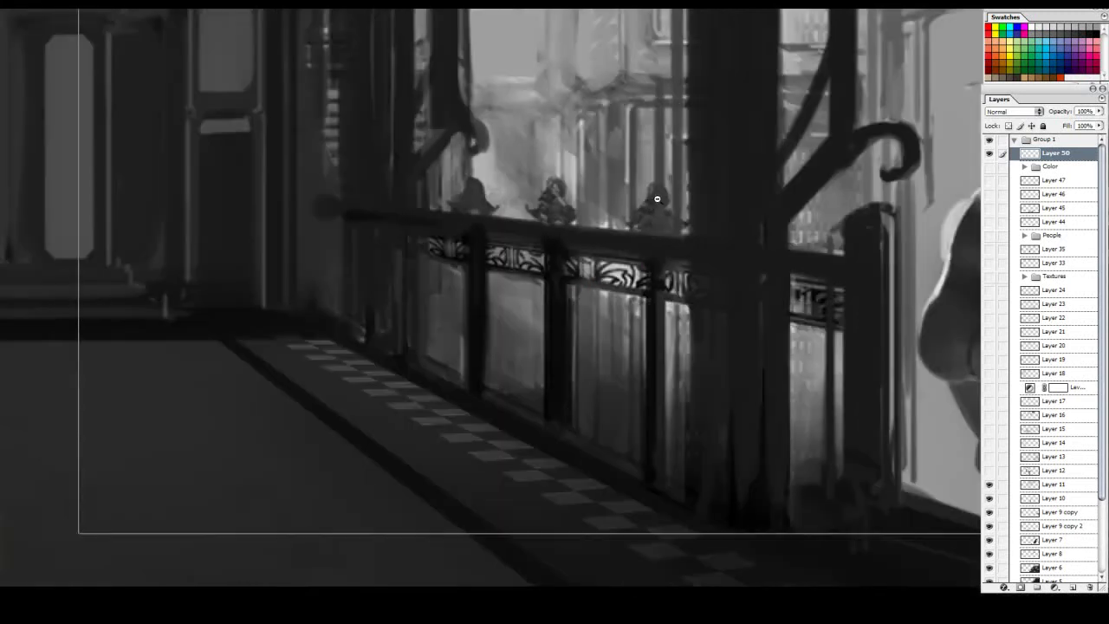
- Compare the full scene with and without Layer 50, and with and without Layer 12's ironwork and interior details
{"action": "left_click_drag", "start_coordinate": [619, 198], "coordinate": [662, 191]}
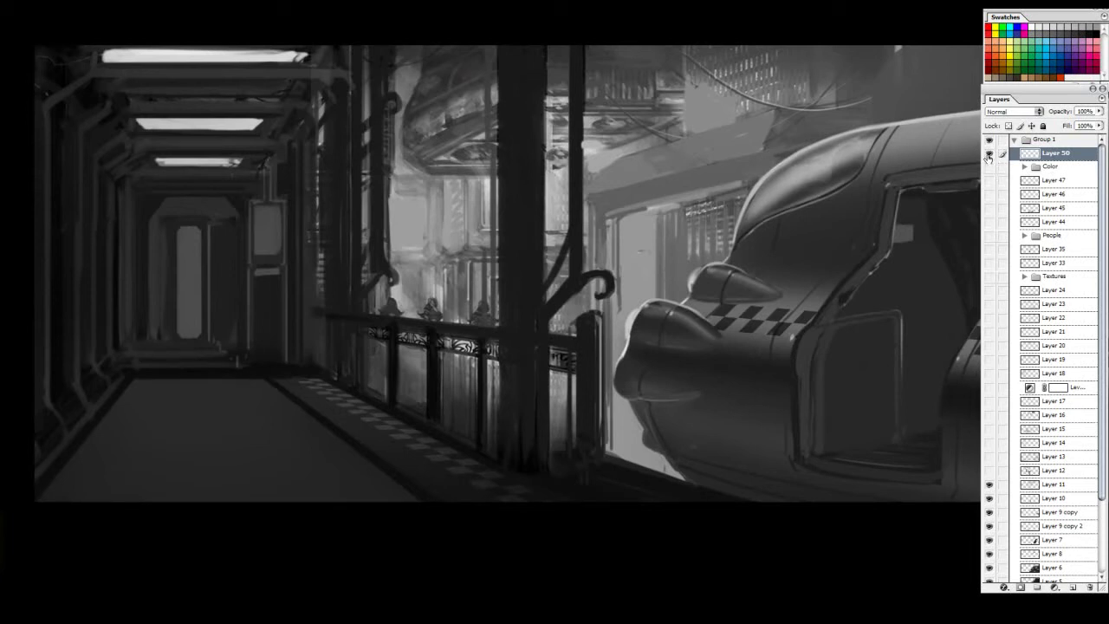
{"action": "left_click", "coordinate": [988, 154]}
{"action": "left_click", "coordinate": [989, 154]}
{"action": "left_click", "coordinate": [990, 473]}
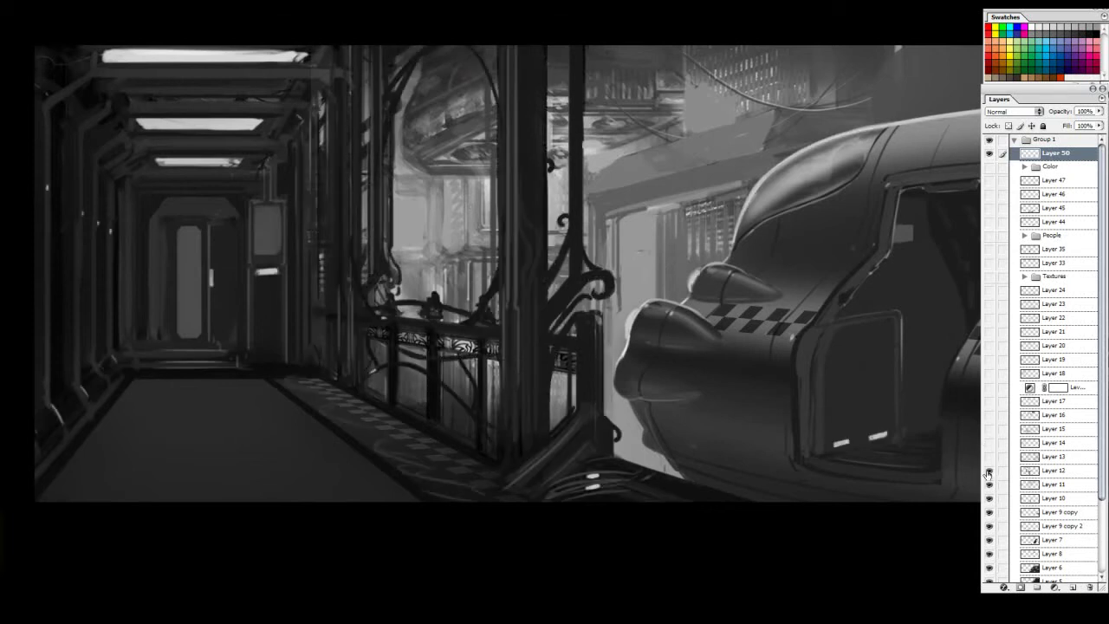
{"action": "left_click", "coordinate": [989, 472]}
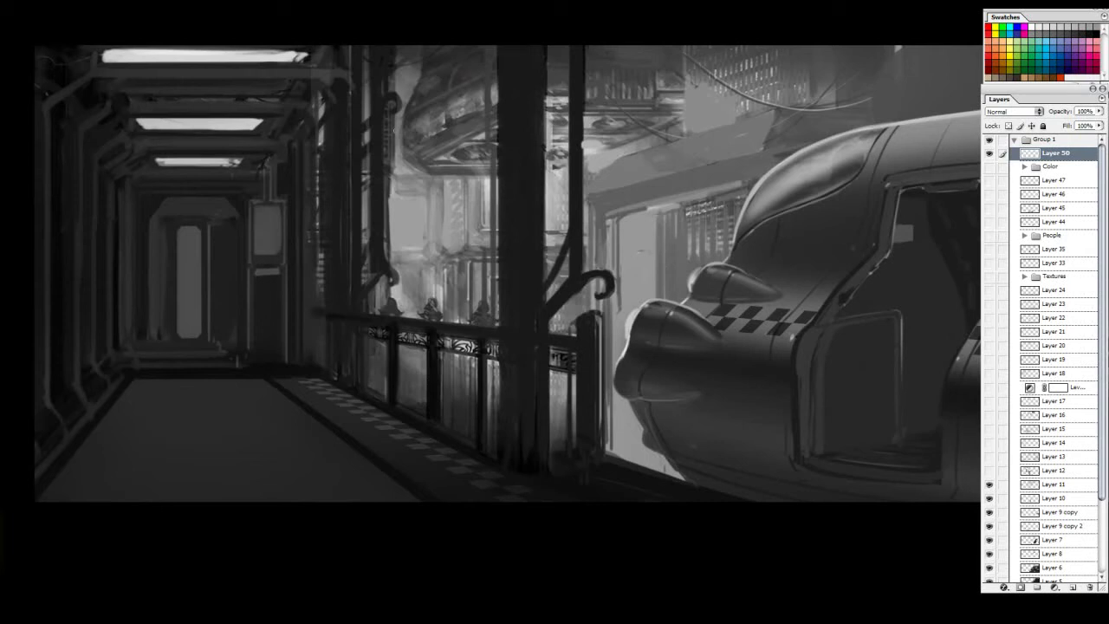
- Make Layer 12 active and compare the scene with and without it, leaving the layer visible
{"action": "left_click_drag", "start_coordinate": [1102, 208], "coordinate": [1105, 290]}
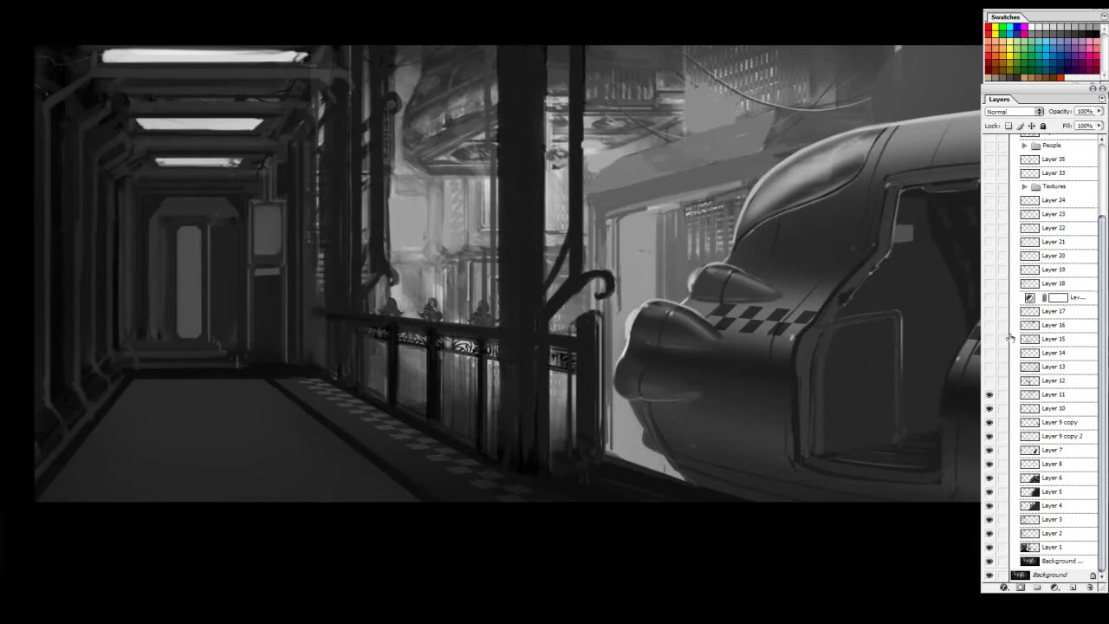
{"action": "left_click", "coordinate": [1059, 380]}
{"action": "left_click", "coordinate": [989, 382]}
{"action": "left_click", "coordinate": [989, 383]}
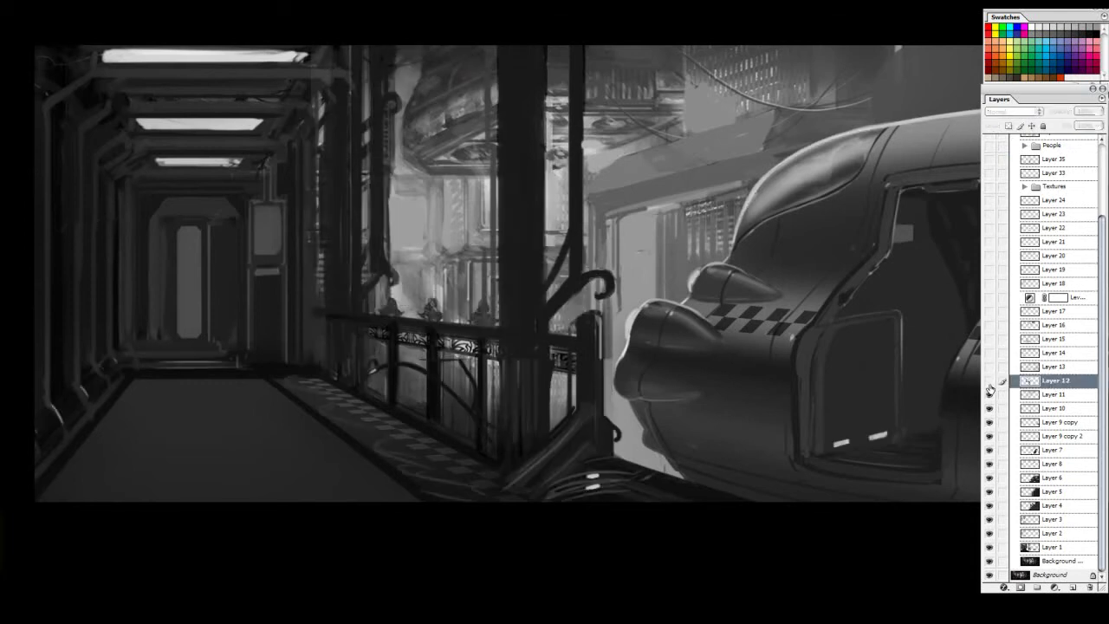
{"action": "left_click", "coordinate": [988, 384]}
{"action": "left_click", "coordinate": [989, 384]}
{"action": "left_click", "coordinate": [989, 382]}
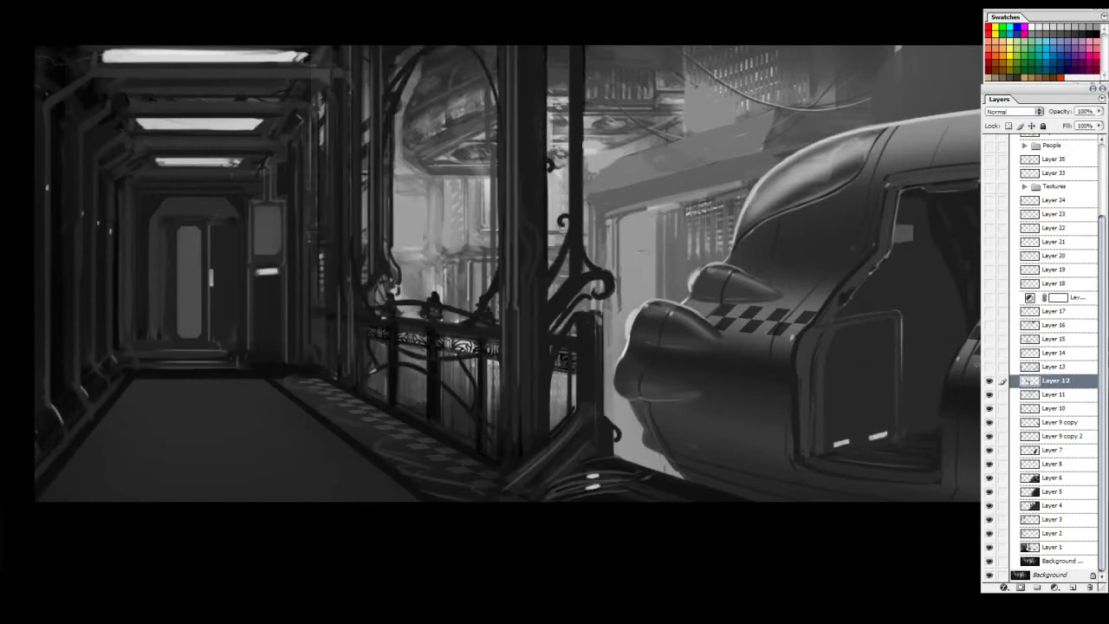
- Inspect Layer 12's details on the railing, the taxi body and the taxi's doorway at close range
{"action": "left_click_drag", "start_coordinate": [303, 248], "coordinate": [844, 475]}
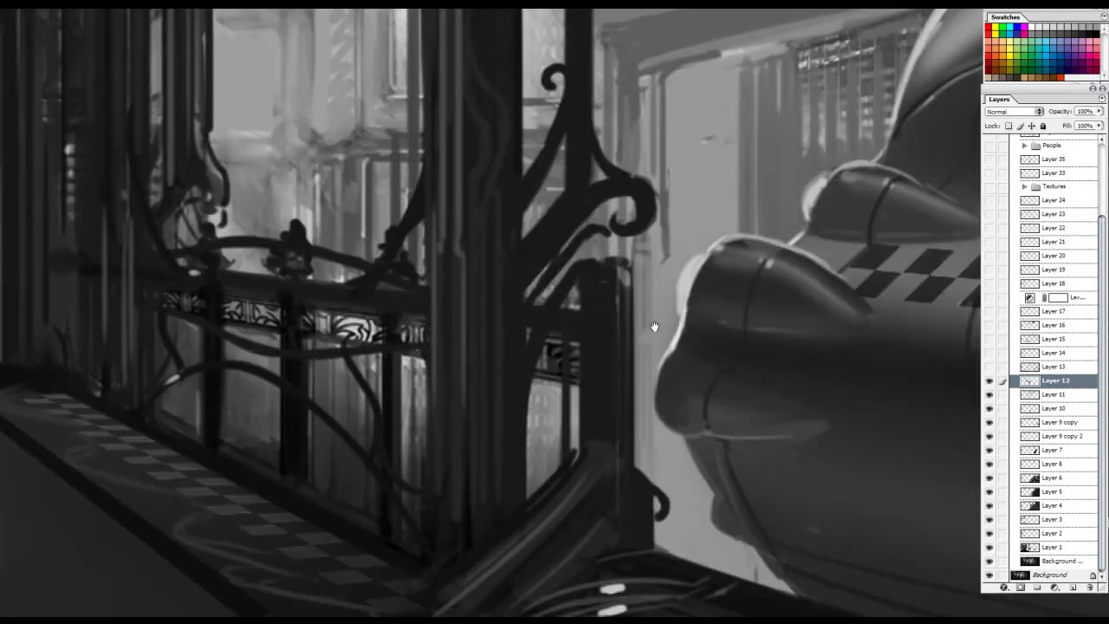
{"action": "left_click_drag", "start_coordinate": [653, 327], "coordinate": [844, 228]}
{"action": "left_click_drag", "start_coordinate": [891, 278], "coordinate": [587, 241]}
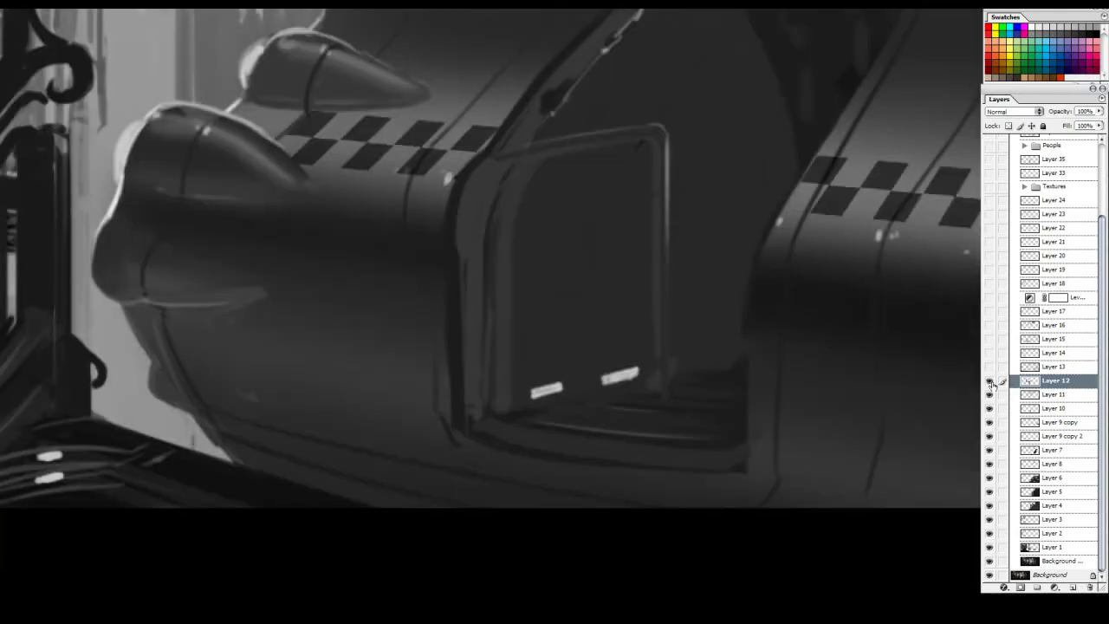
{"action": "left_click", "coordinate": [990, 381]}
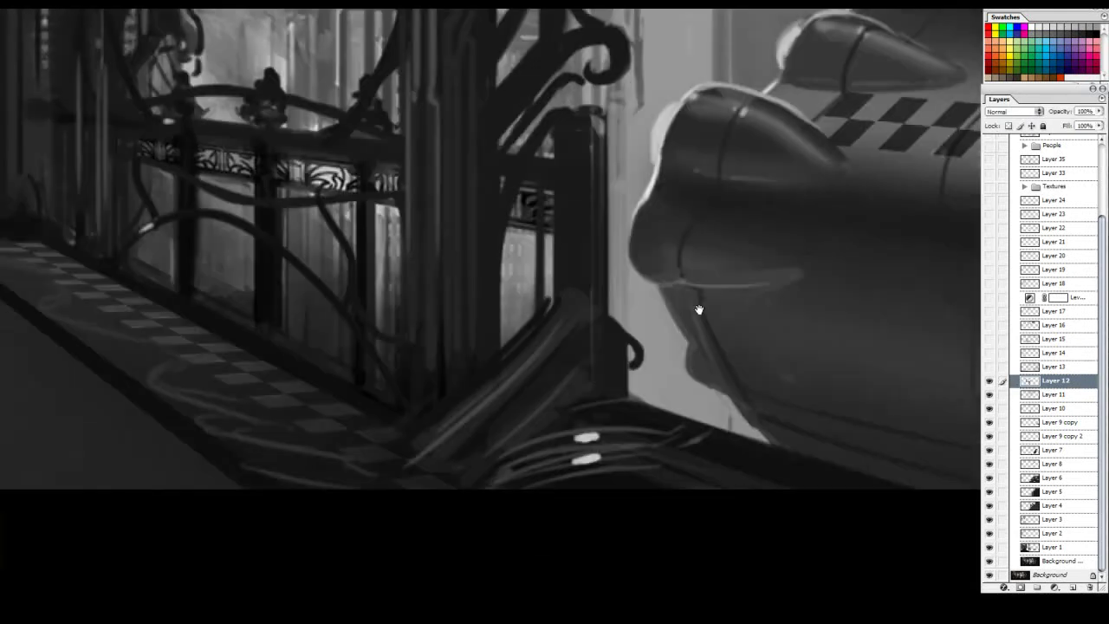
- Examine Layer 12's curved ironwork and column ornaments up close, then compare the whole scene with and without the layer
{"action": "left_click_drag", "start_coordinate": [456, 257], "coordinate": [655, 451]}
{"action": "left_click_drag", "start_coordinate": [412, 289], "coordinate": [458, 425]}
{"action": "left_click_drag", "start_coordinate": [588, 367], "coordinate": [575, 522]}
{"action": "scroll", "coordinate": [636, 317], "scroll_direction": "down", "scroll_amount": 3}
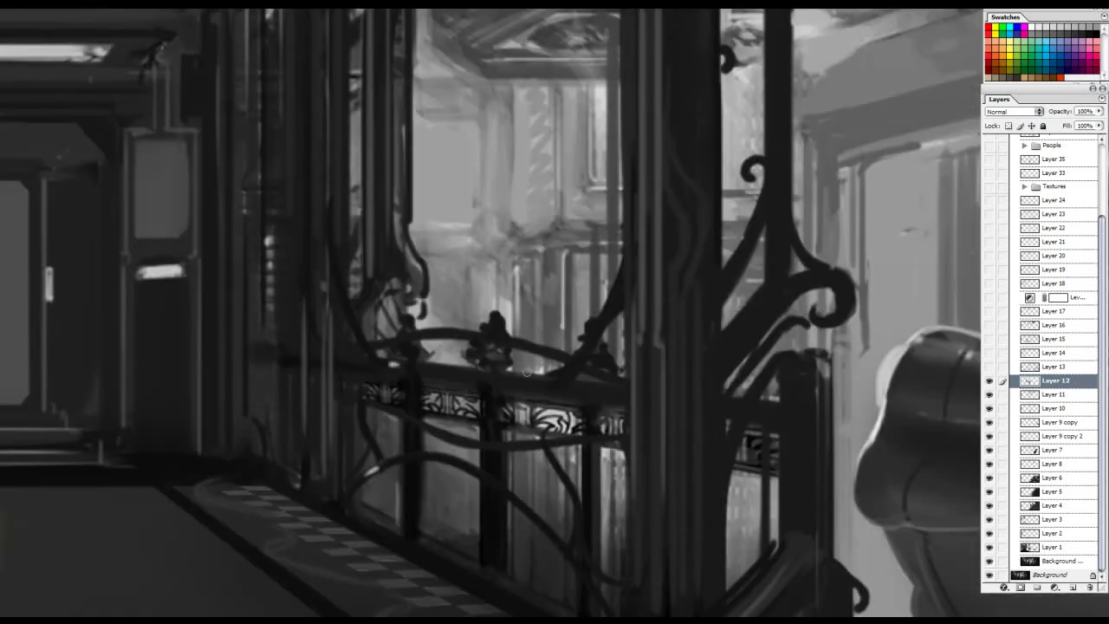
{"action": "scroll", "coordinate": [473, 422], "scroll_direction": "up", "scroll_amount": 2}
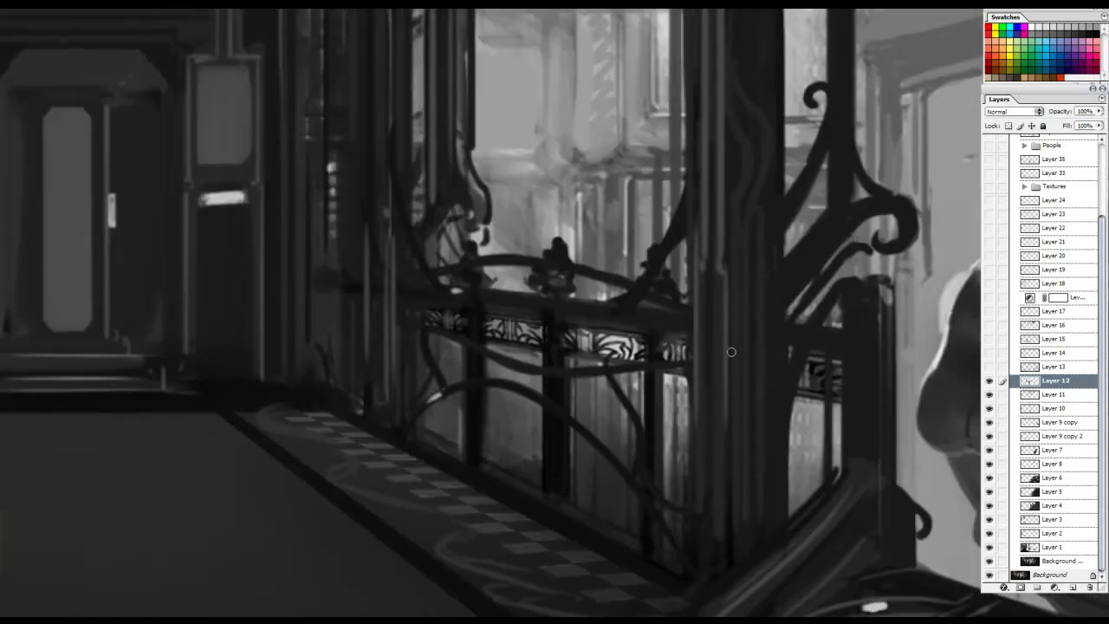
{"action": "scroll", "coordinate": [719, 355], "scroll_direction": "down", "scroll_amount": 2}
{"action": "left_click_drag", "start_coordinate": [721, 323], "coordinate": [792, 324]}
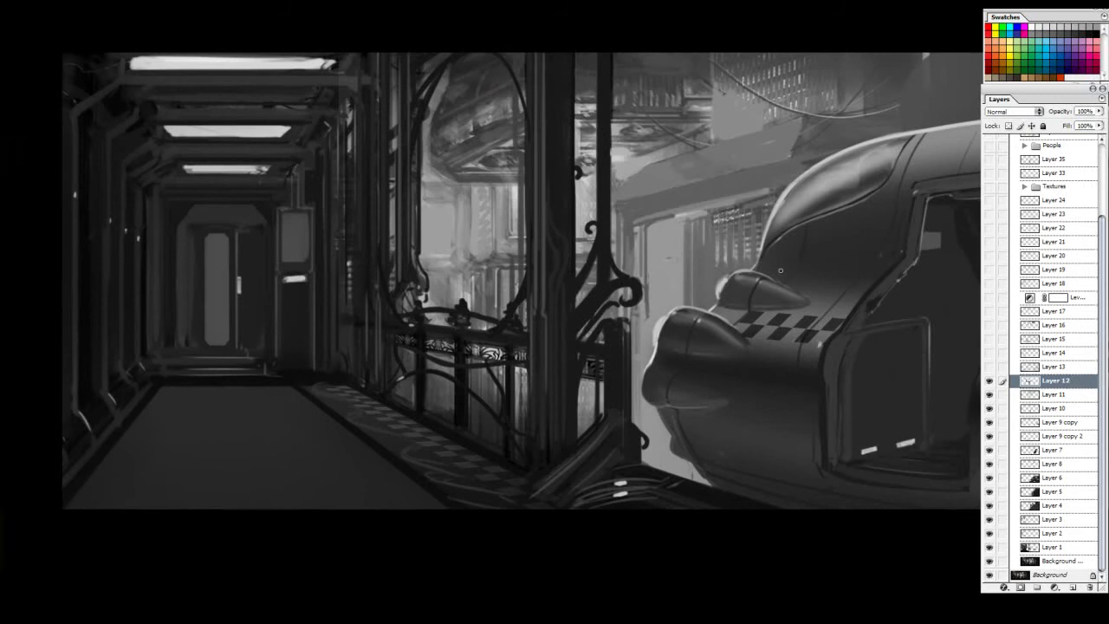
{"action": "left_click", "coordinate": [988, 381]}
{"action": "left_click", "coordinate": [988, 381]}
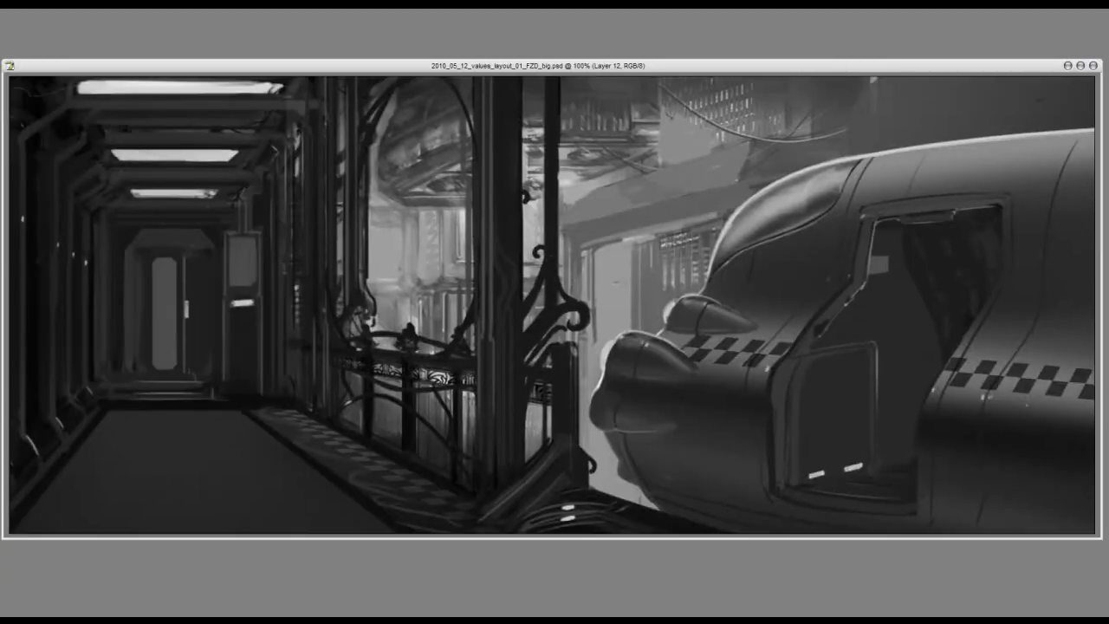
- Switch to ACDSee and preview the interior, poster and ironwork images in the Art Nouveau reference folder
{"action": "key", "text": "alt+Tab"}
{"action": "left_click_drag", "start_coordinate": [514, 35], "coordinate": [498, 90]}
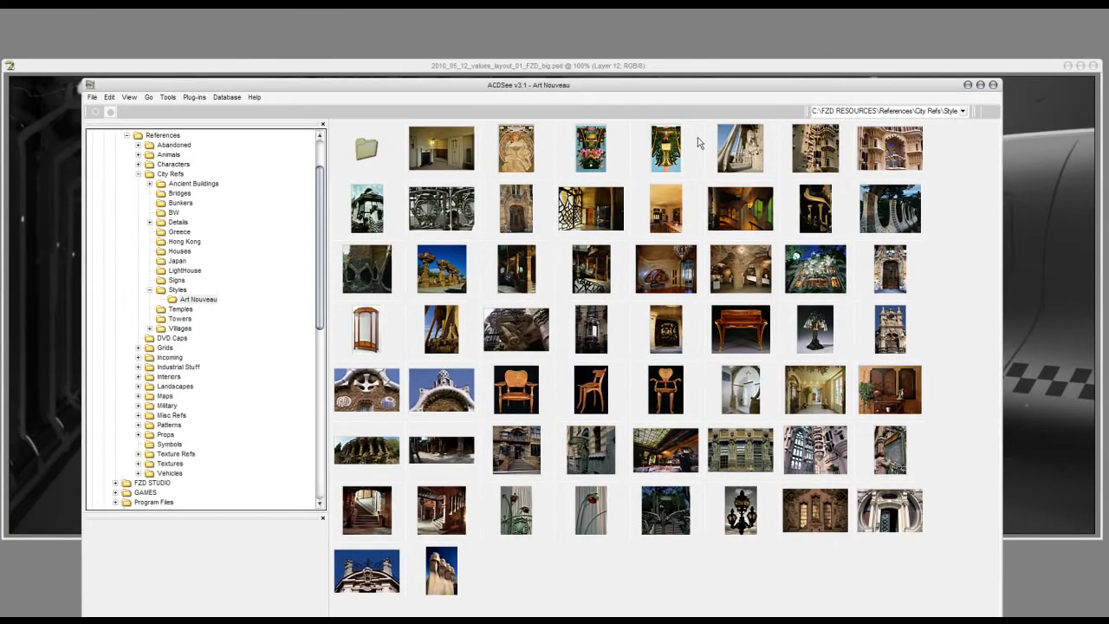
{"action": "left_click", "coordinate": [447, 146]}
{"action": "left_click", "coordinate": [516, 149]}
{"action": "left_click", "coordinate": [585, 154]}
{"action": "left_click", "coordinate": [606, 224]}
{"action": "left_click", "coordinate": [654, 270]}
{"action": "left_click", "coordinate": [588, 275]}
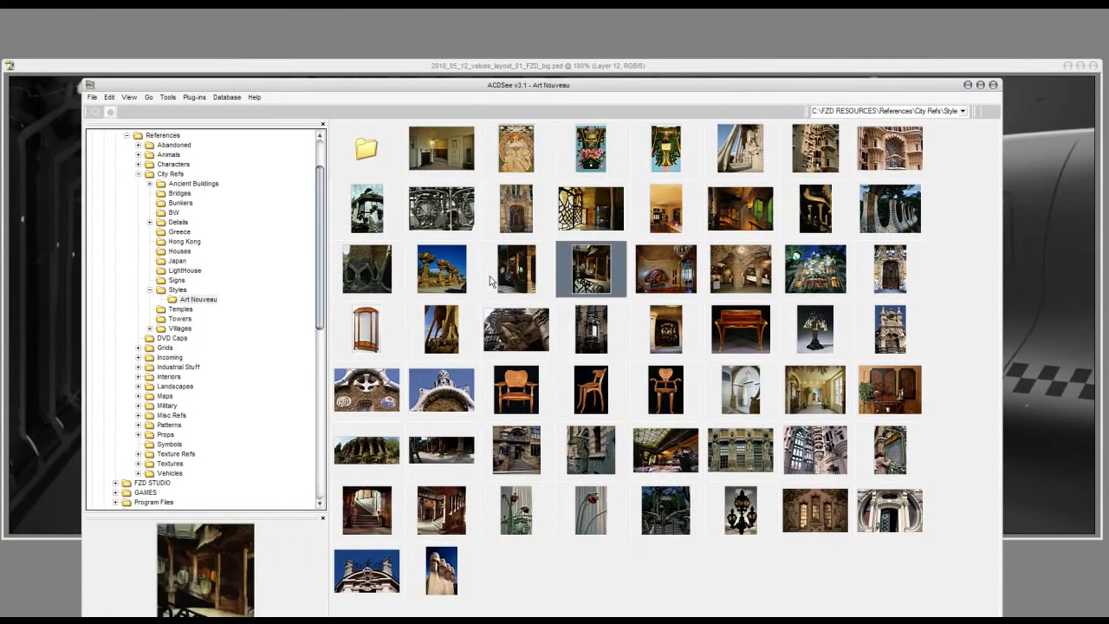
- Preview the Art Nouveau references of stone structures, carved facades and the vaulted interior
{"action": "left_click", "coordinate": [449, 278]}
{"action": "left_click", "coordinate": [358, 272]}
{"action": "left_click", "coordinate": [674, 347]}
{"action": "left_click", "coordinate": [591, 315]}
{"action": "left_click", "coordinate": [520, 325]}
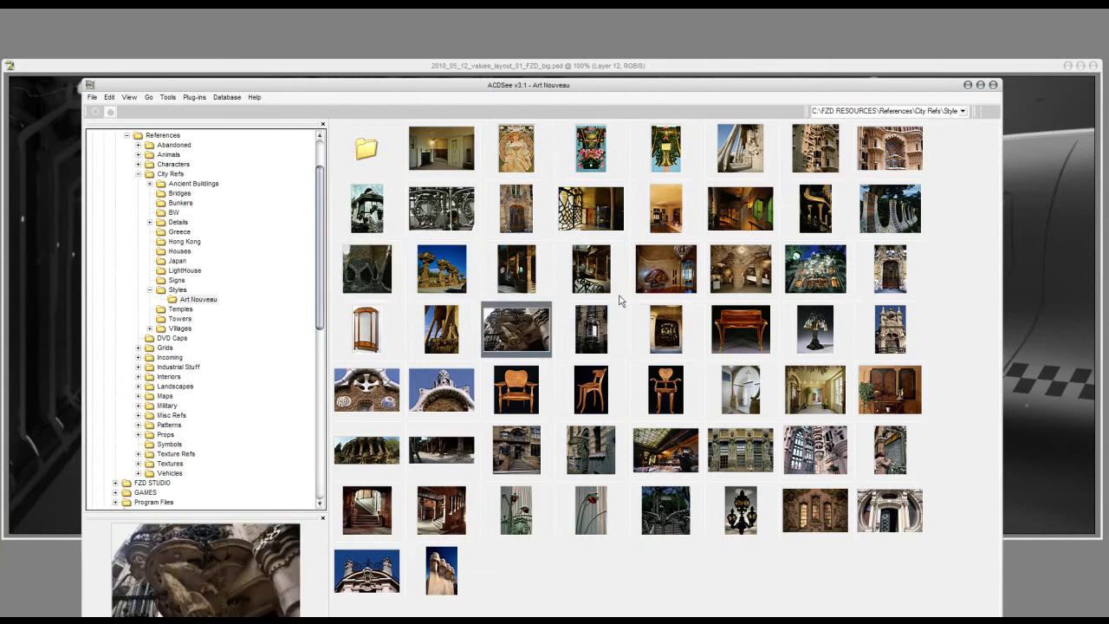
{"action": "left_click", "coordinate": [744, 264]}
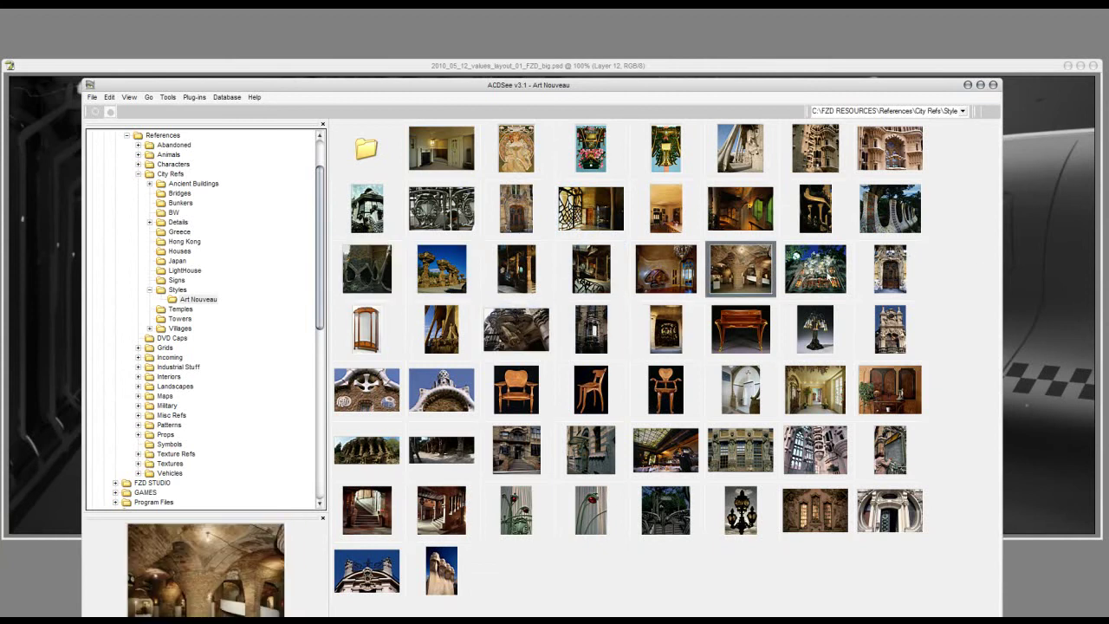
- View the illuminated night facade photo and the curved iron railing photo CS010074[1].jpg at larger size, closing each
{"action": "double_click", "coordinate": [820, 275]}
{"action": "key", "text": "Escape"}
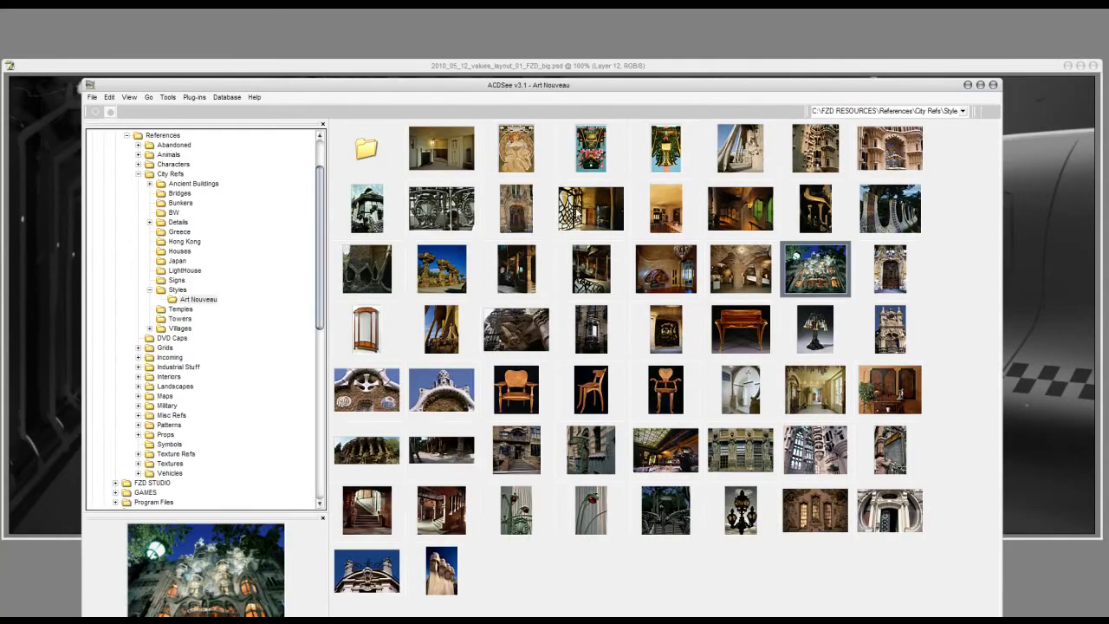
{"action": "double_click", "coordinate": [593, 267]}
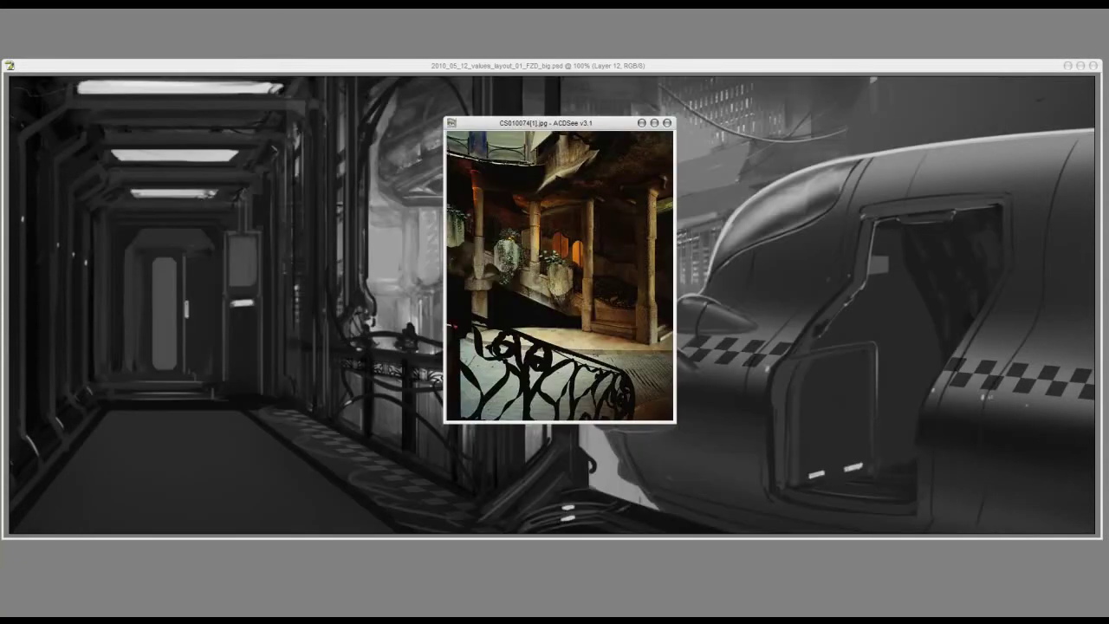
{"action": "key", "text": "Escape"}
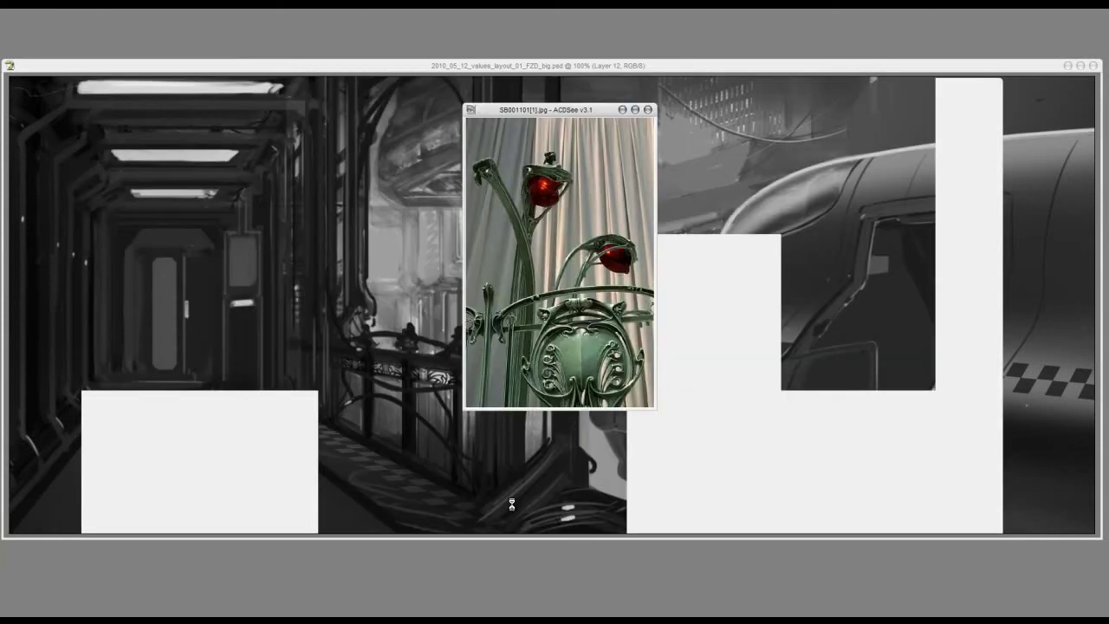
- View the green ironwork photo with red lamps, SB001101[1].jpg, and its neighbouring image, then return to the thumbnails
{"action": "double_click", "coordinate": [518, 511]}
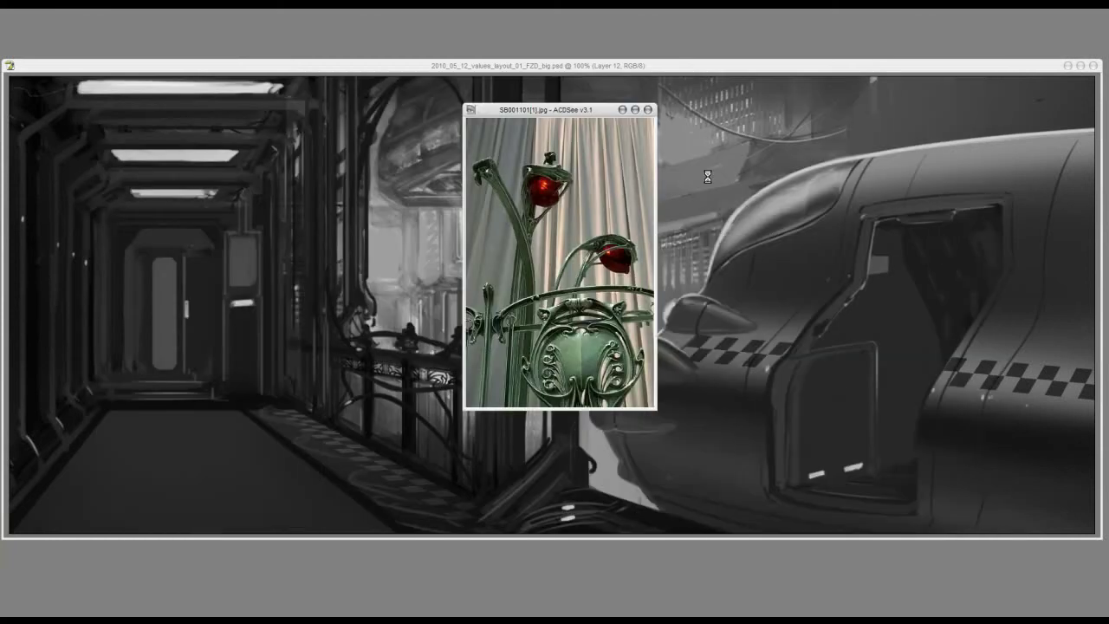
{"action": "key", "text": "Page_Down"}
{"action": "key", "text": "Page_Up"}
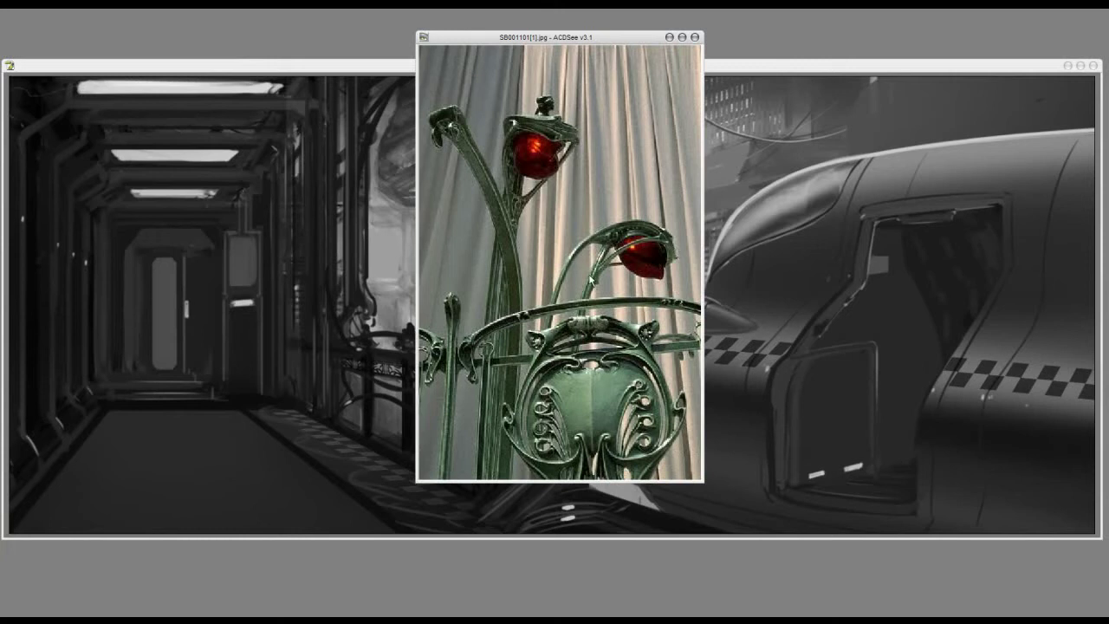
{"action": "double_click", "coordinate": [586, 310]}
{"action": "left_click_drag", "start_coordinate": [680, 82], "coordinate": [692, 50]}
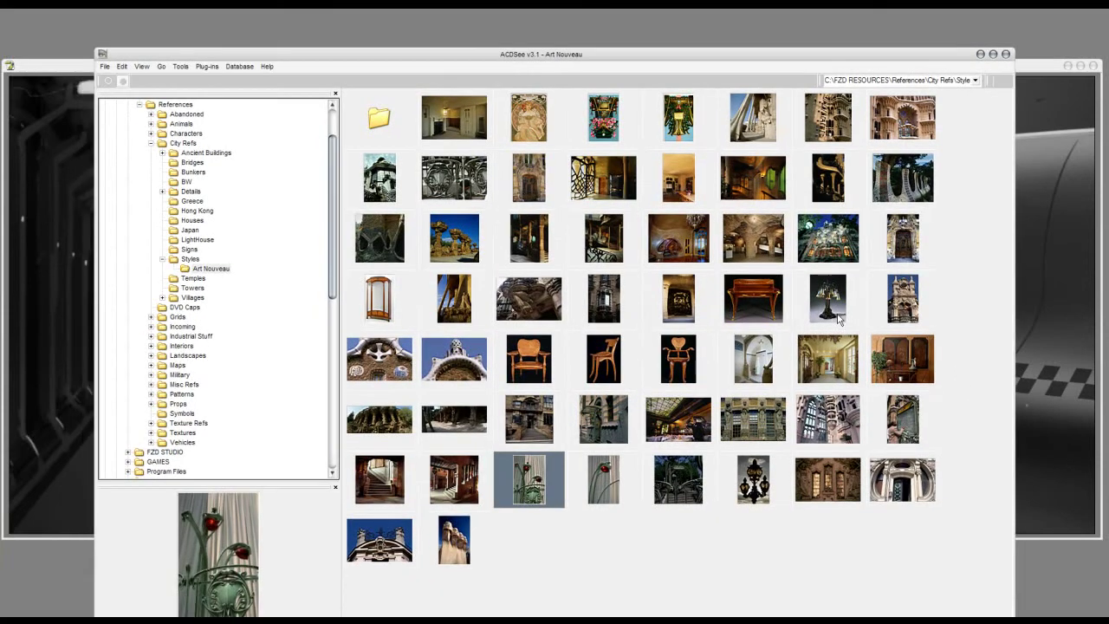
- View the photo of the three lit windows and the ornate round doorway photo UB007204[2].jpg at larger size
{"action": "left_click", "coordinate": [837, 498]}
{"action": "key", "text": "Return"}
{"action": "key", "text": "Return"}
{"action": "key", "text": "Right"}
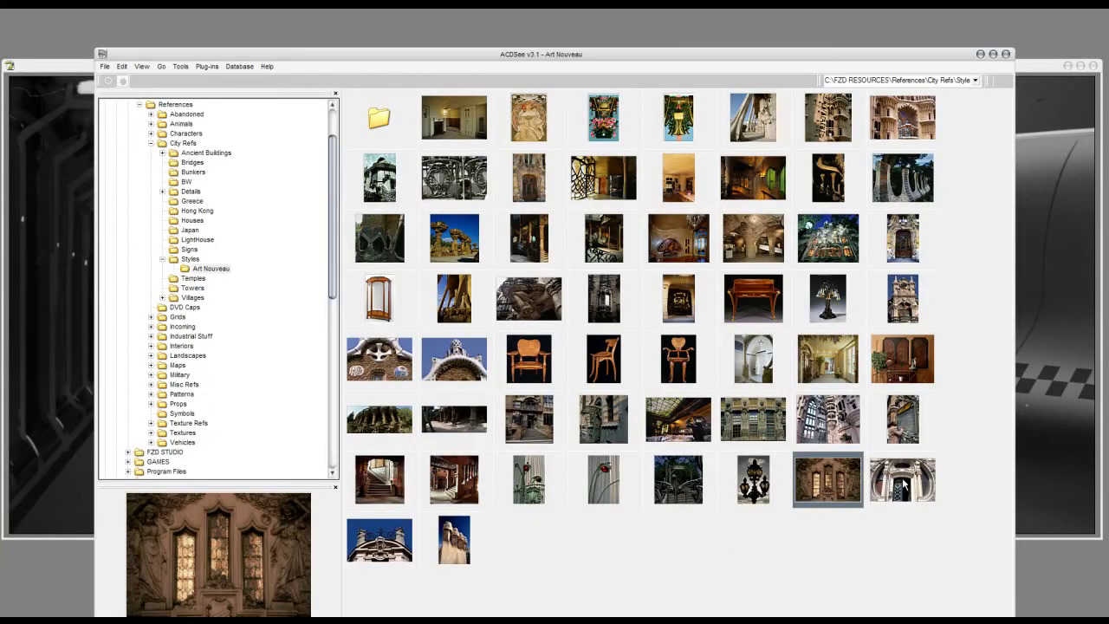
{"action": "key", "text": "Return"}
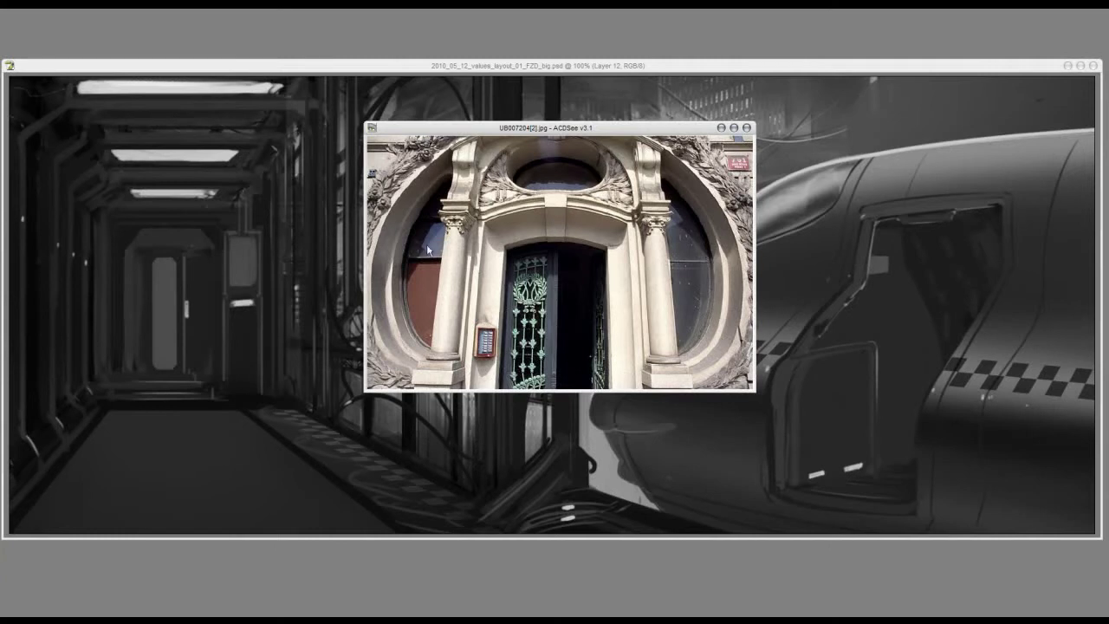
- Close the doorway photo, view the gilded wooden desk photo IX002422[1].jpg and return to the thumbnails
{"action": "double_click", "coordinate": [598, 282]}
{"action": "double_click", "coordinate": [737, 280]}
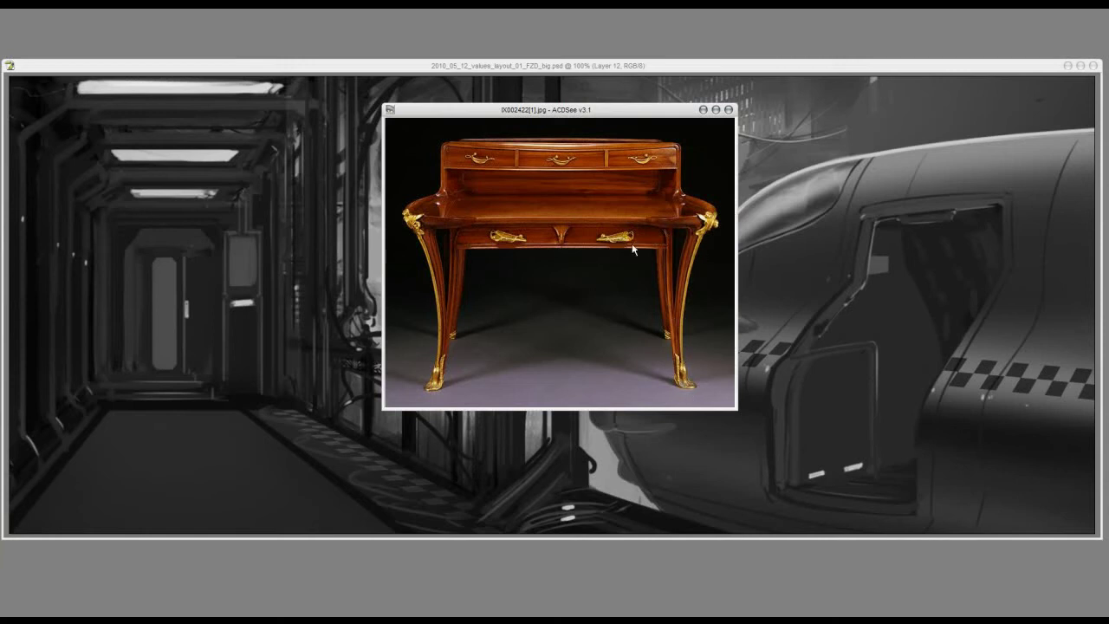
{"action": "key", "text": "Return"}
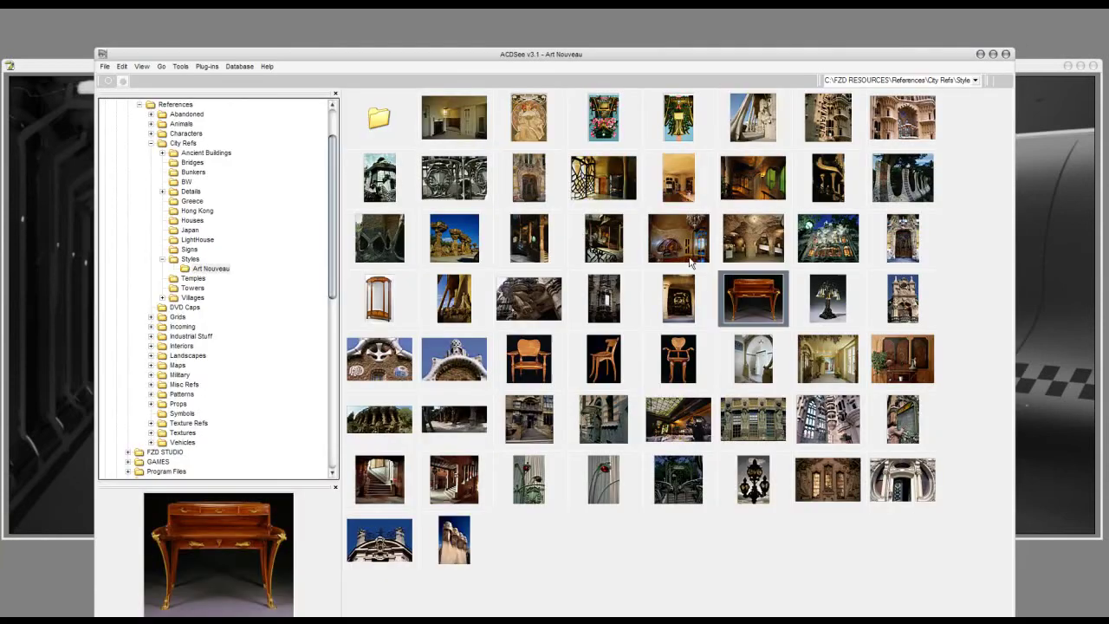
- Preview the stone arches, organic window grille, carved entrance, iron railing and glass-fronted building references
{"action": "left_click", "coordinate": [383, 258]}
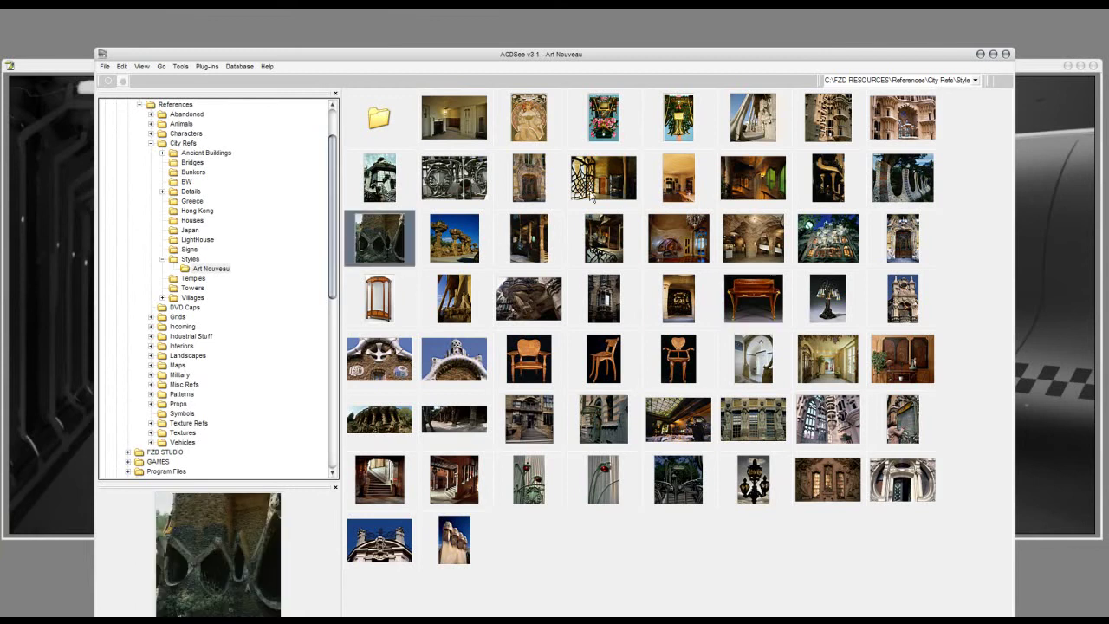
{"action": "left_click", "coordinate": [598, 191]}
{"action": "left_click", "coordinate": [520, 187]}
{"action": "left_click", "coordinate": [453, 192]}
{"action": "left_click", "coordinate": [405, 186]}
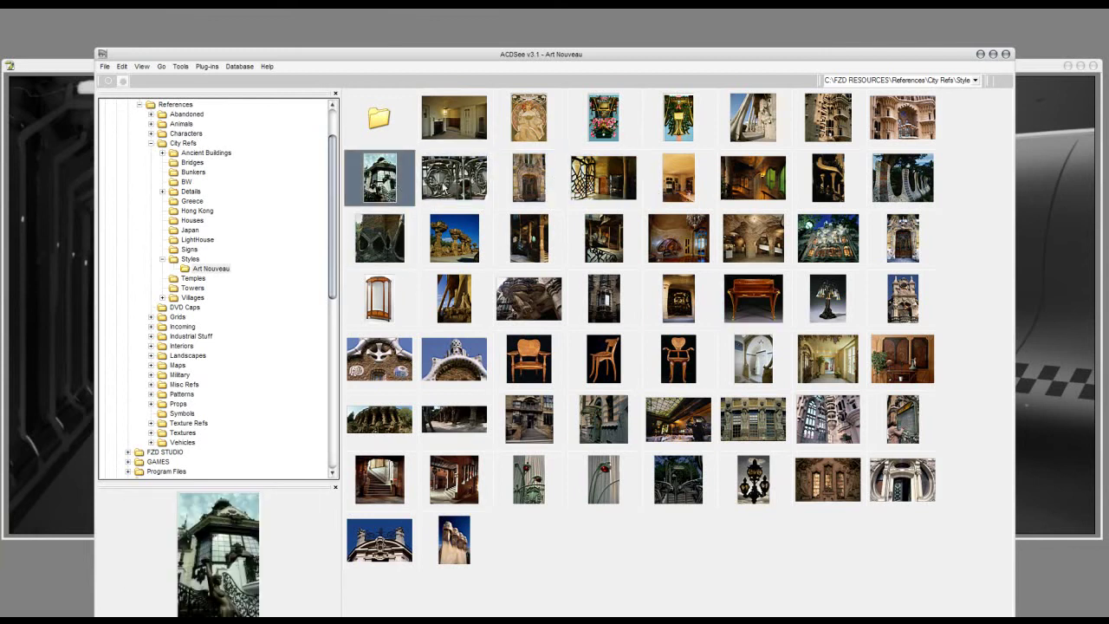
- View the ornamental railing photo CJ007017[1].jpg and the building and statue photo BY001498[1].jpg at larger size
{"action": "double_click", "coordinate": [453, 184]}
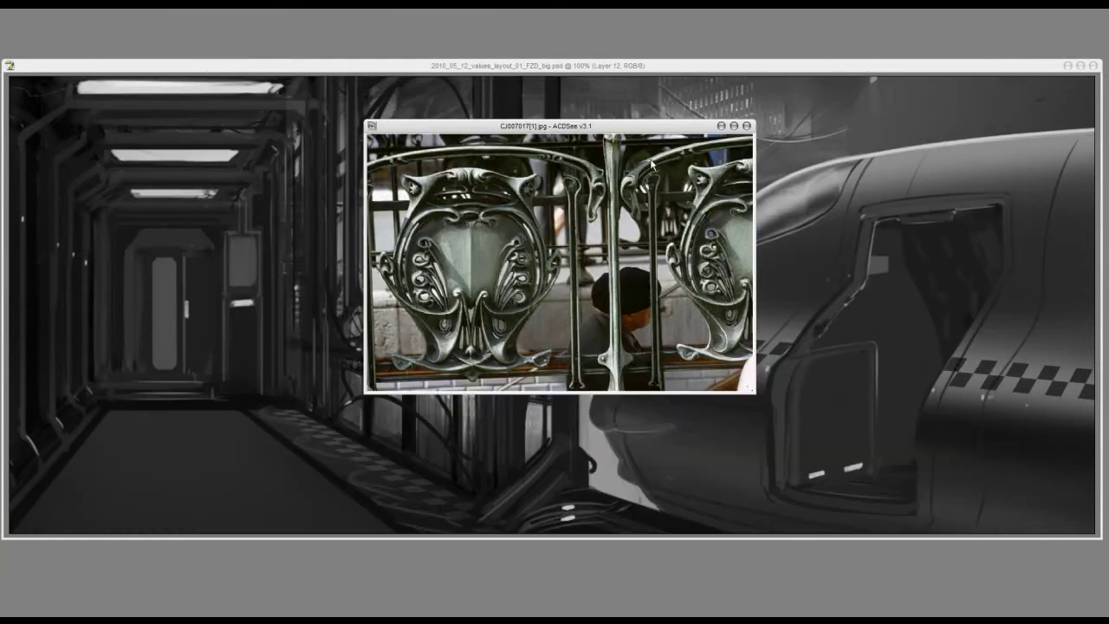
{"action": "key", "text": "Page_Up"}
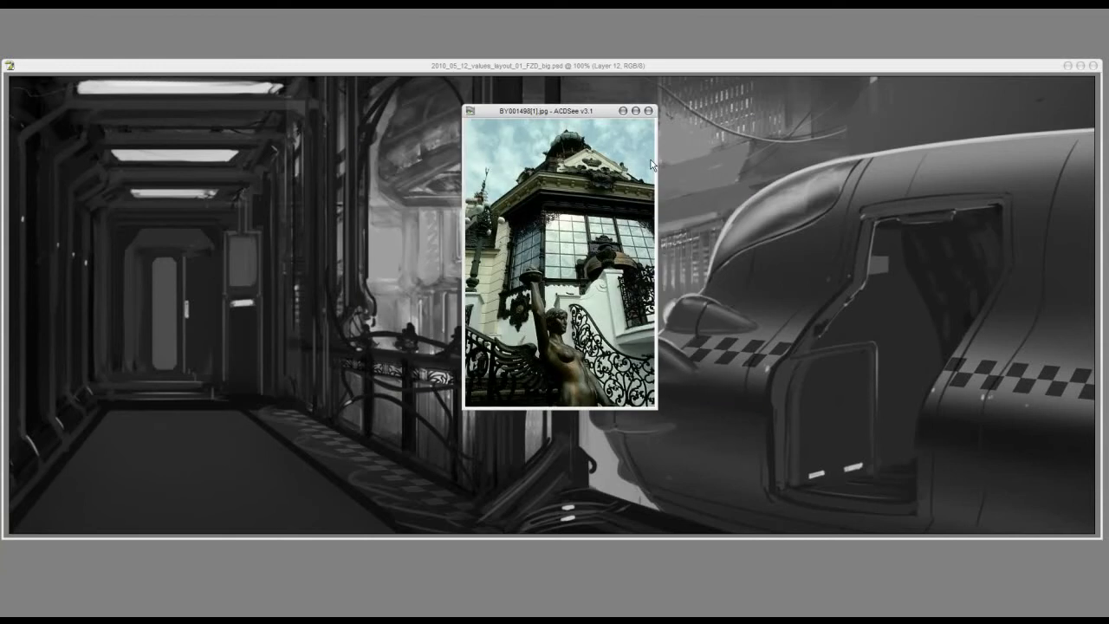
{"action": "scroll", "coordinate": [651, 161], "scroll_direction": "down", "scroll_amount": 1}
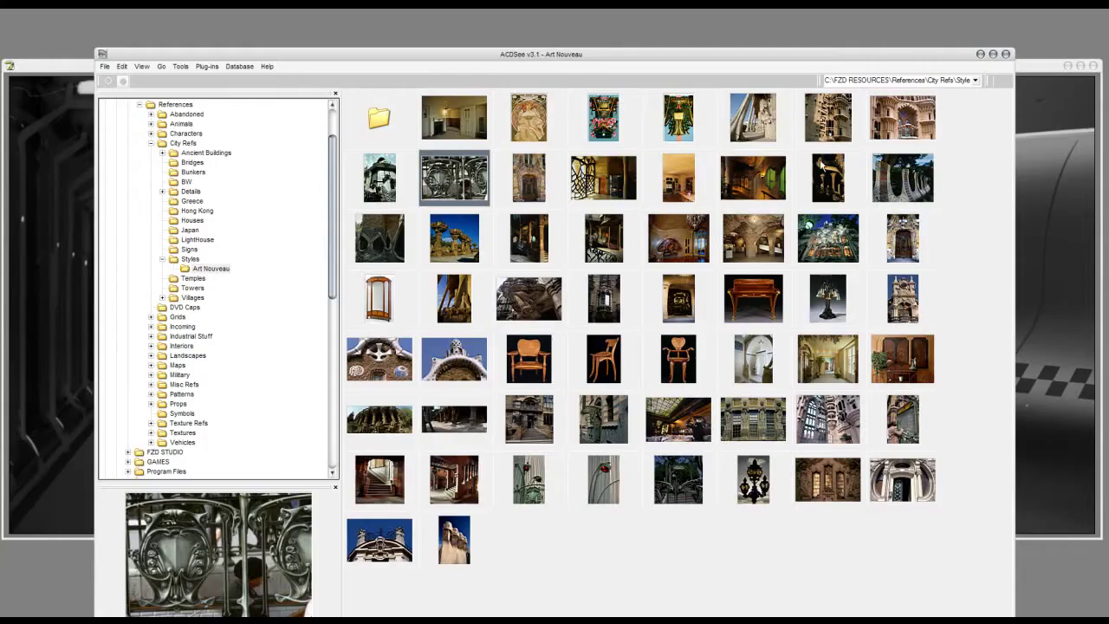
- Look over the balcony railing, carved tower and decorative poster references, then minimize ACDSee to return to the painting
{"action": "double_click", "coordinate": [608, 263]}
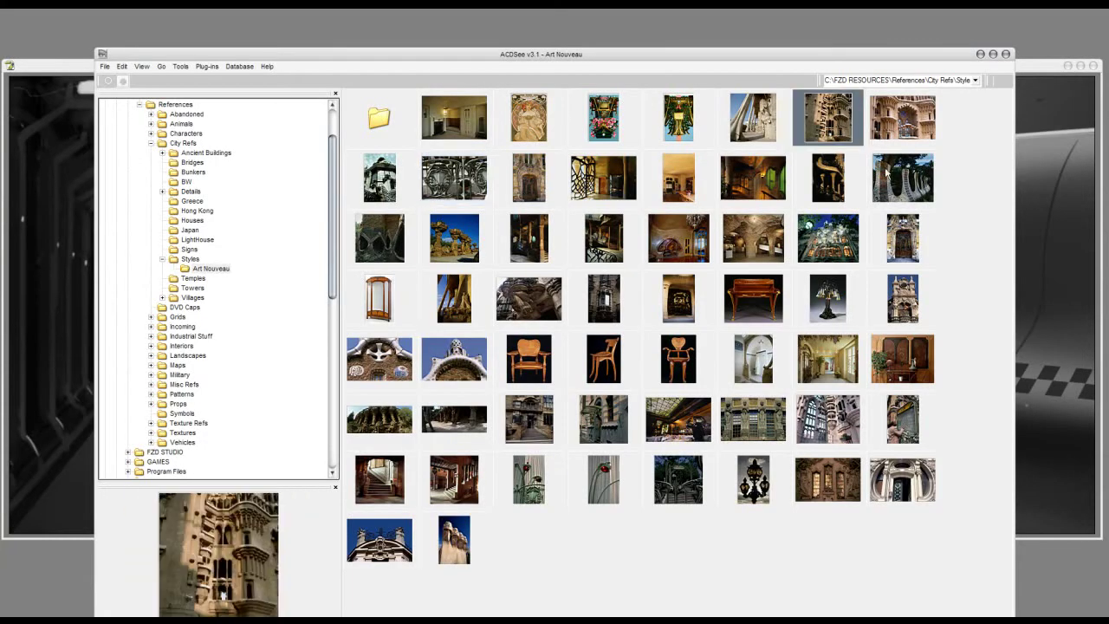
{"action": "left_click", "coordinate": [737, 130]}
{"action": "left_click", "coordinate": [684, 135]}
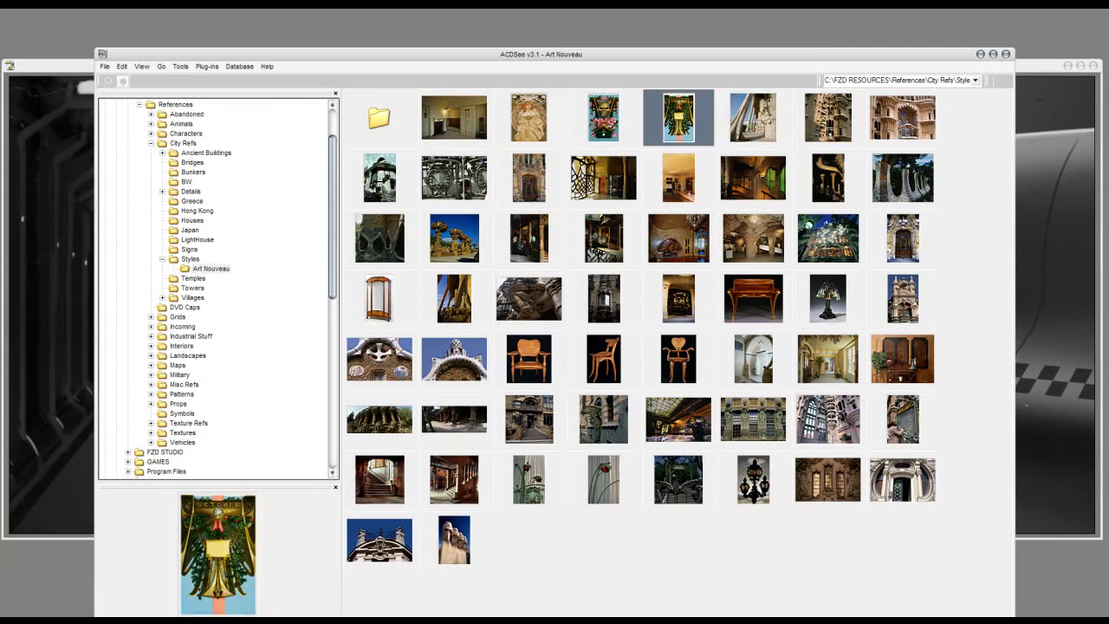
{"action": "left_click", "coordinate": [468, 165]}
{"action": "left_click", "coordinate": [980, 53]}
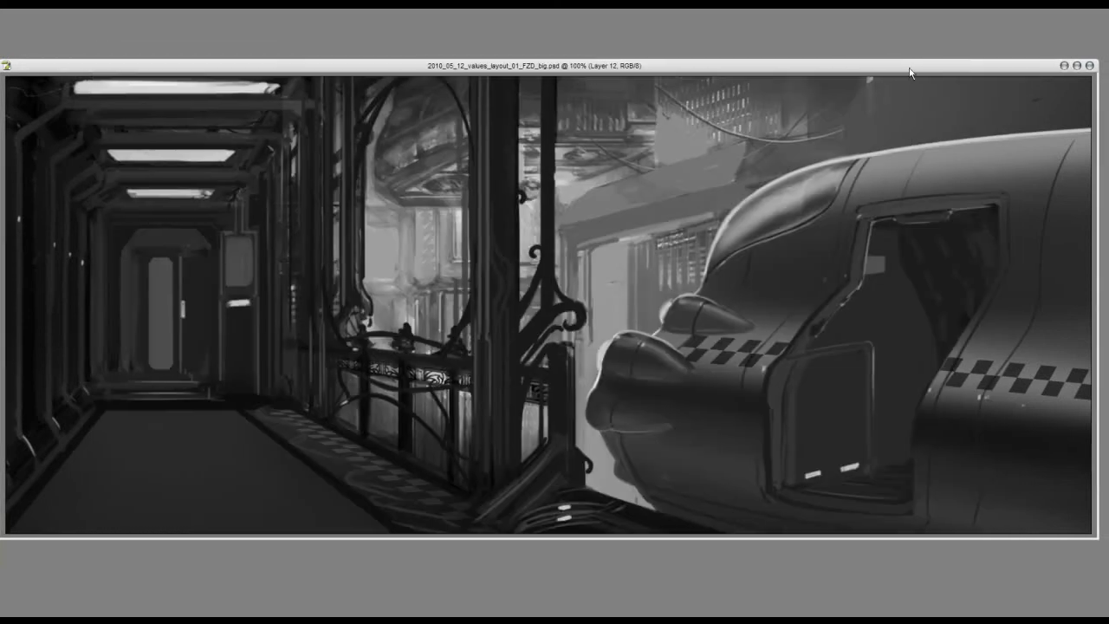
- Redisplay the palettes and switch Layer 12 off and on to compare the painting without and with the ornamental ironwork
{"action": "key", "text": "Tab"}
{"action": "left_click_drag", "start_coordinate": [643, 90], "coordinate": [628, 91]}
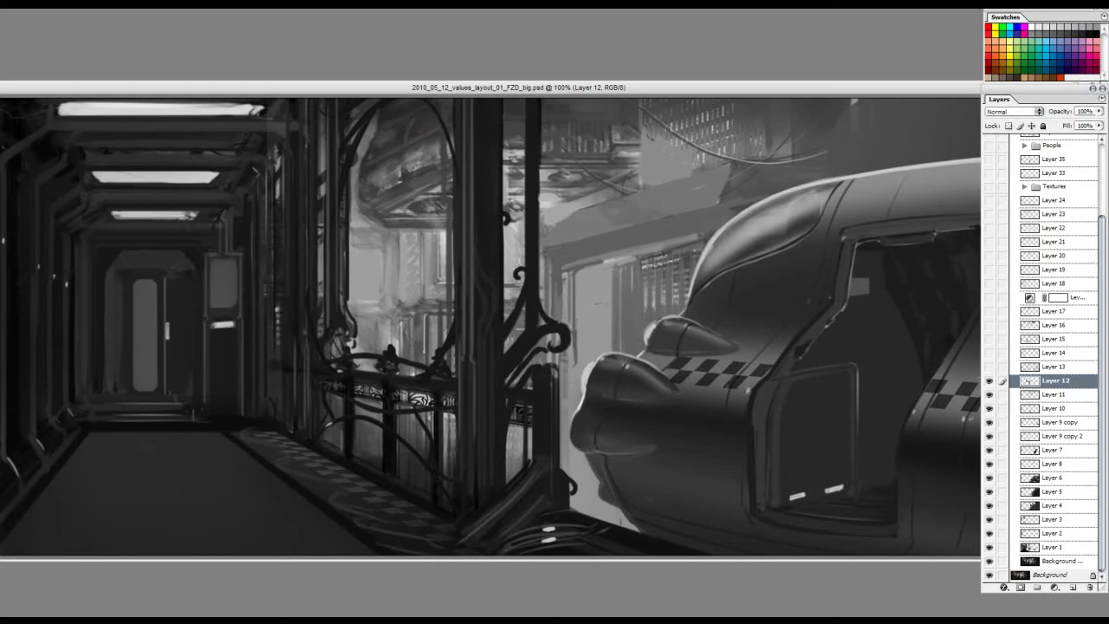
{"action": "left_click", "coordinate": [989, 382]}
{"action": "left_click", "coordinate": [988, 382]}
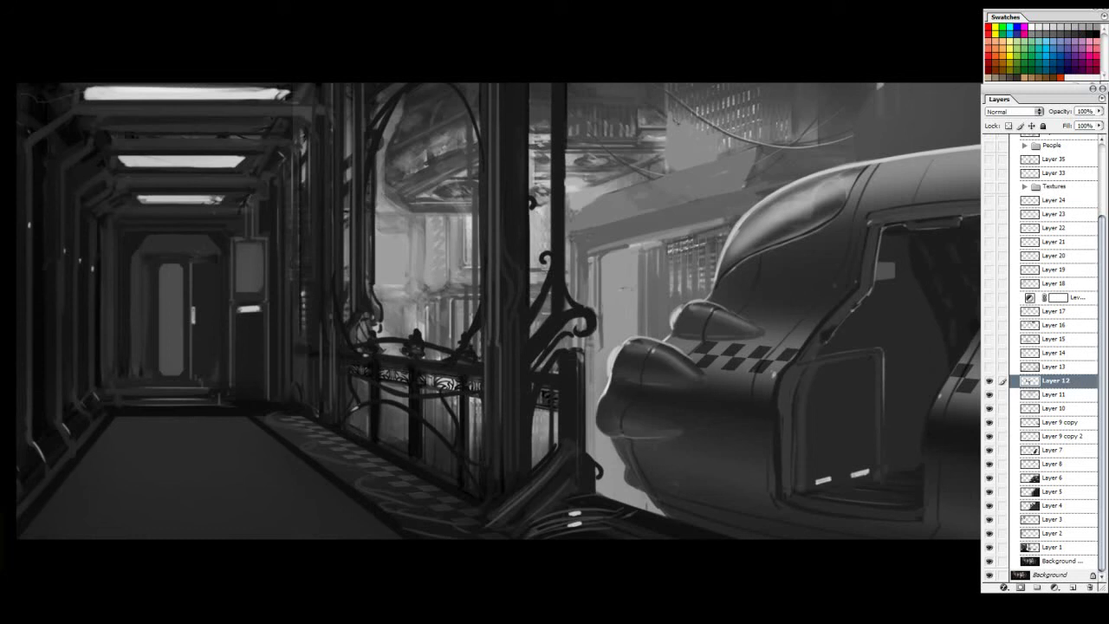
- Switch Layer 13's visibility off and on repeatedly to compare its darkening of the painting, leaving it shown
{"action": "left_click", "coordinate": [990, 367]}
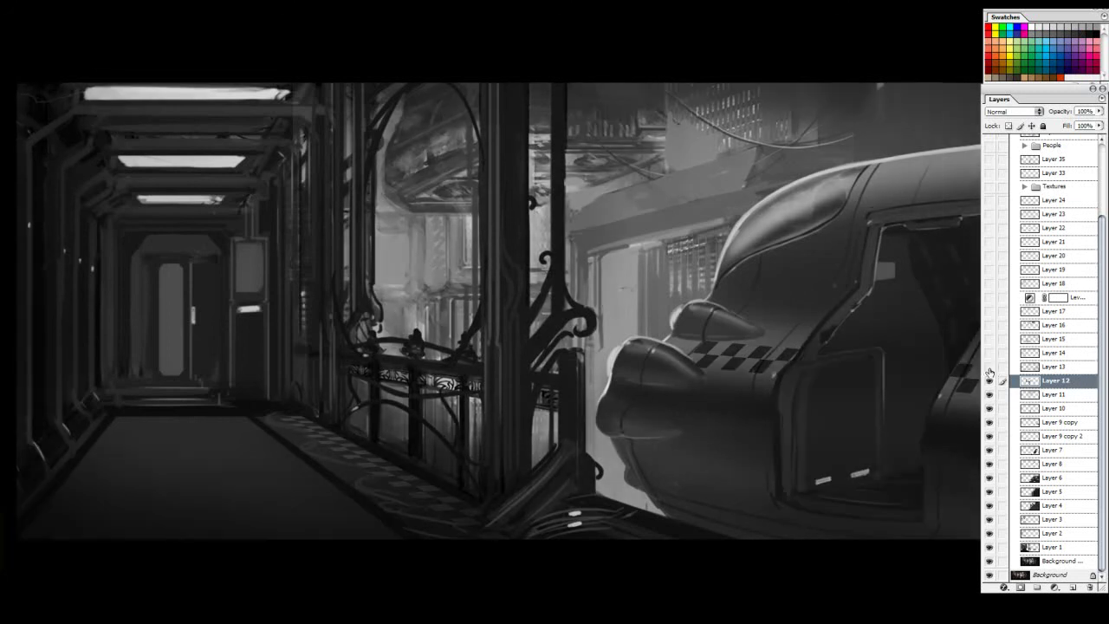
{"action": "left_click", "coordinate": [990, 367]}
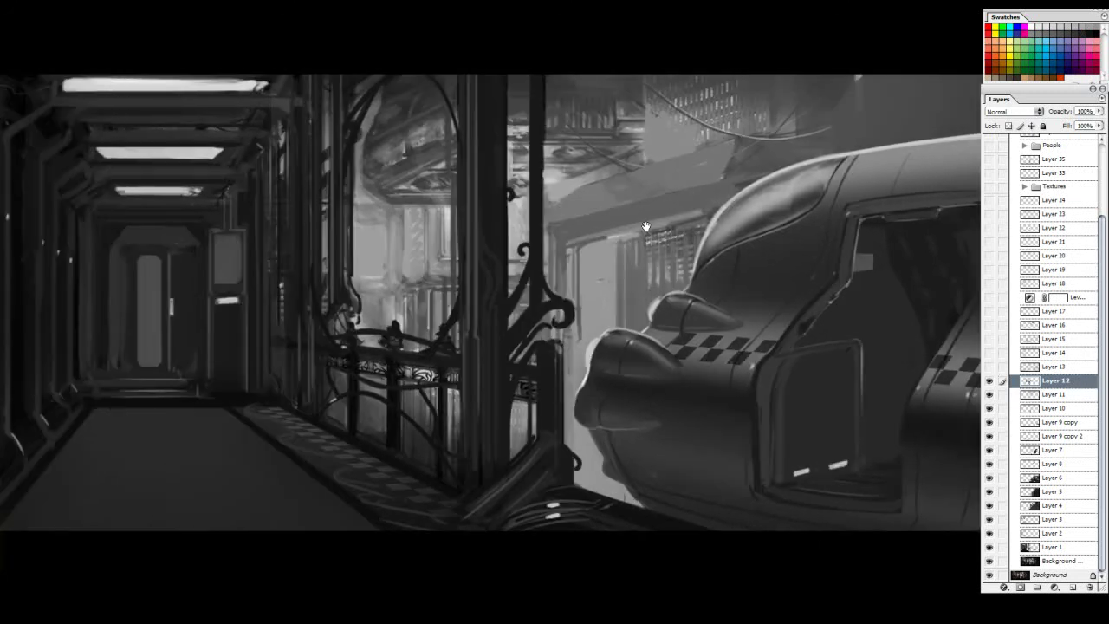
{"action": "left_click", "coordinate": [990, 367]}
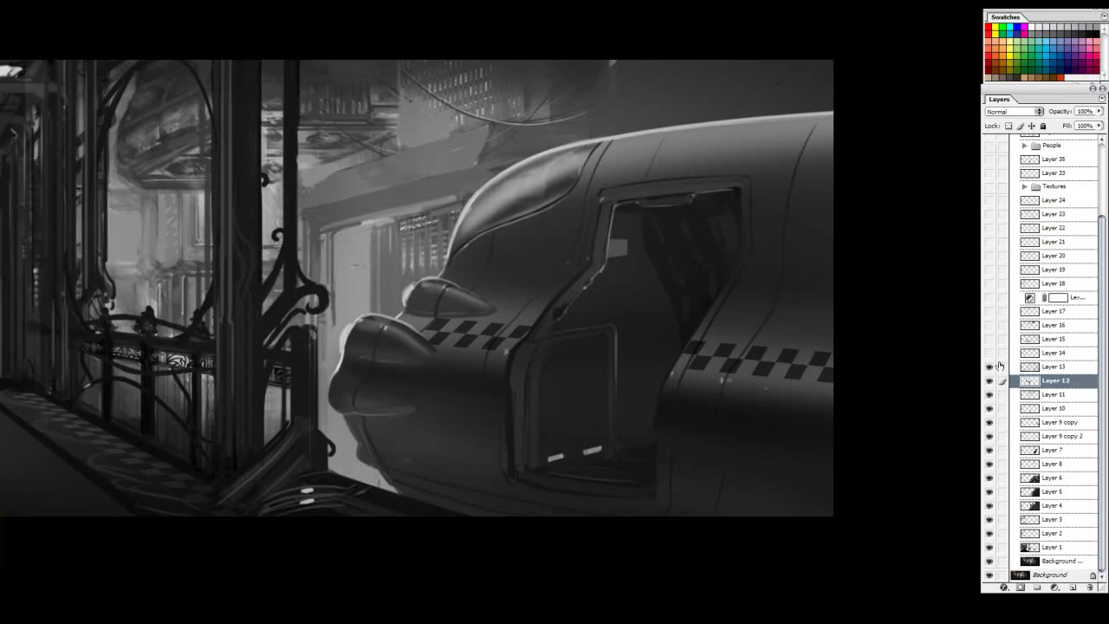
{"action": "left_click", "coordinate": [990, 367]}
{"action": "left_click", "coordinate": [989, 367]}
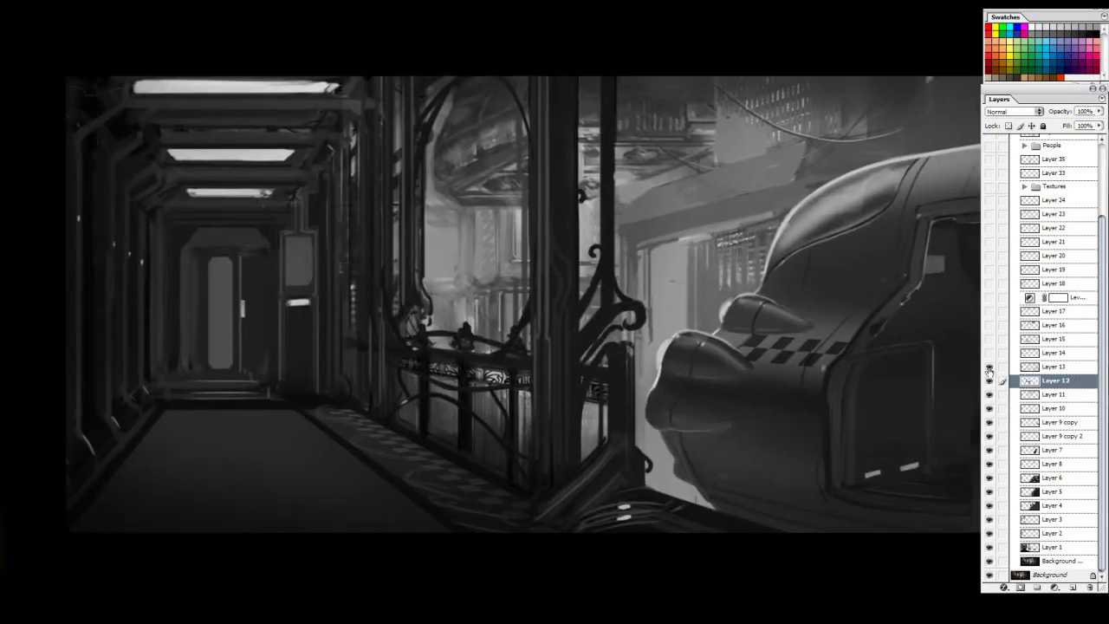
{"action": "left_click", "coordinate": [989, 367]}
{"action": "left_click", "coordinate": [989, 367]}
{"action": "left_click", "coordinate": [988, 367]}
{"action": "left_click", "coordinate": [989, 367]}
{"action": "left_click", "coordinate": [989, 367]}
{"action": "left_click", "coordinate": [990, 366]}
- Mark the corridor's outer corners and the end of the taxi's roof with red strokes, undoing each mark
{"action": "mouse_move", "coordinate": [68, 150]}
{"action": "left_mouse_down"}
{"action": "mouse_move", "coordinate": [173, 101]}
{"action": "mouse_move", "coordinate": [175, 76]}
{"action": "left_mouse_up"}
{"action": "key", "text": "ctrl+z"}
{"action": "left_click_drag", "start_coordinate": [126, 426], "coordinate": [104, 418]}
{"action": "key", "text": "ctrl+z"}
{"action": "left_click_drag", "start_coordinate": [606, 309], "coordinate": [285, 324]}
{"action": "left_click_drag", "start_coordinate": [800, 111], "coordinate": [819, 187]}
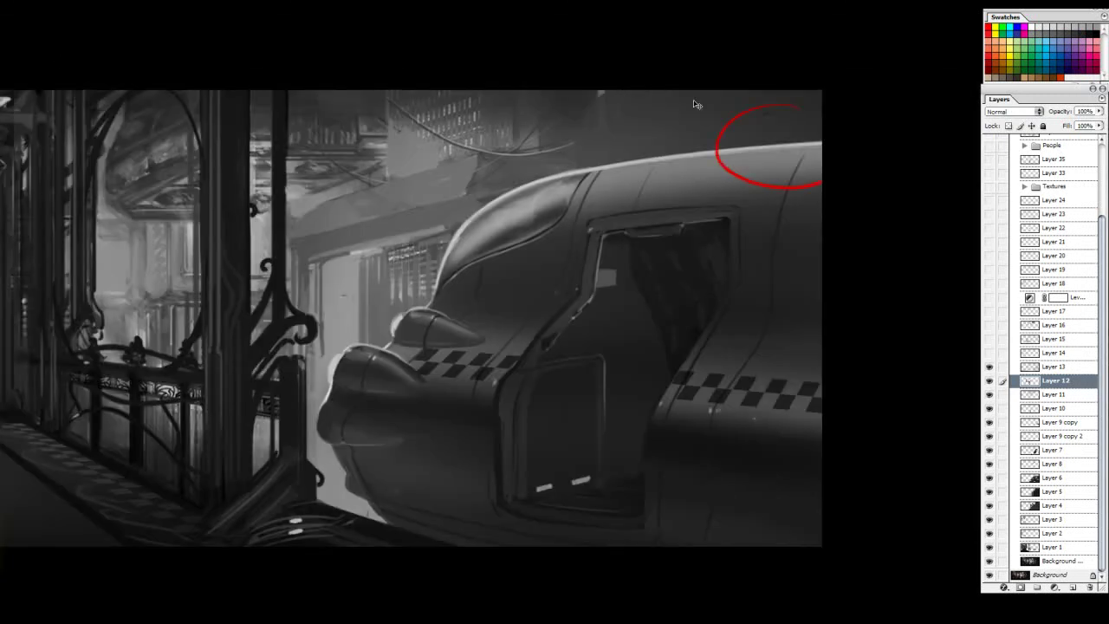
{"action": "key", "text": "ctrl+z"}
- Compare the whole painting with Layer 13 hidden and shown again, marking its central area in red
{"action": "left_click_drag", "start_coordinate": [533, 279], "coordinate": [773, 228]}
{"action": "left_click", "coordinate": [988, 368]}
{"action": "left_click", "coordinate": [989, 380]}
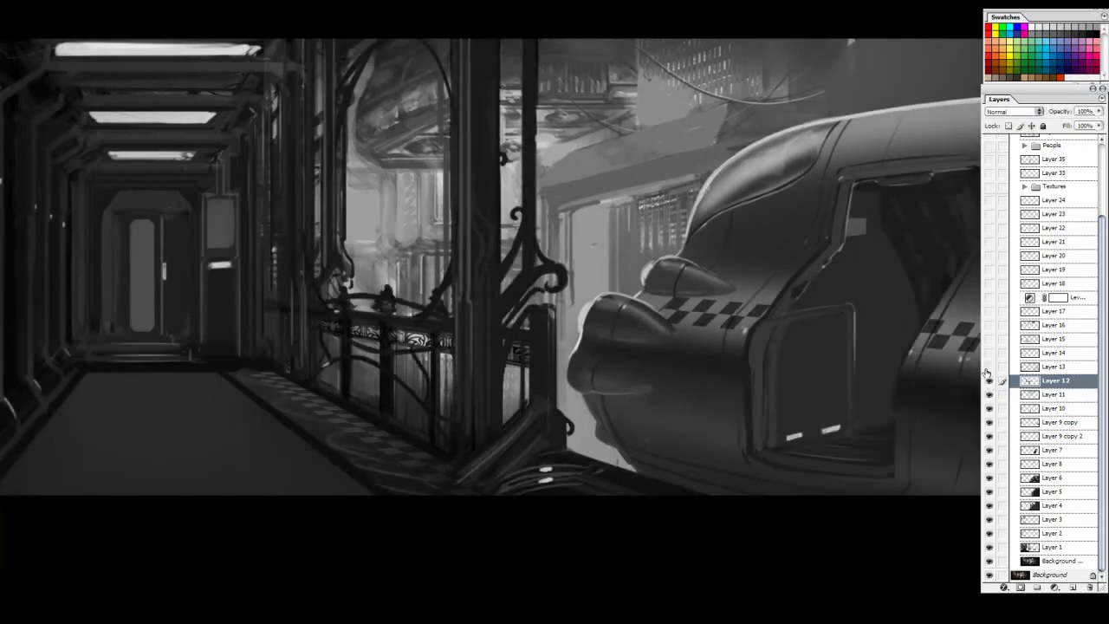
{"action": "left_click_drag", "start_coordinate": [919, 357], "coordinate": [985, 360]}
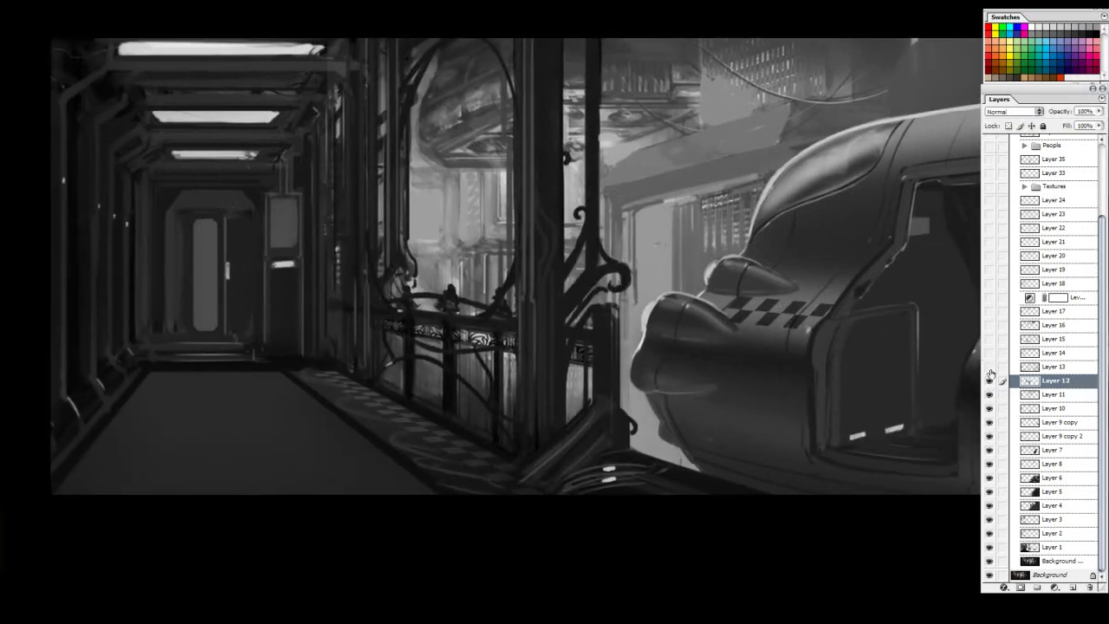
{"action": "left_click", "coordinate": [989, 367]}
{"action": "mouse_move", "coordinate": [247, 258]}
{"action": "left_mouse_down"}
{"action": "mouse_move", "coordinate": [901, 363]}
{"action": "mouse_move", "coordinate": [945, 312]}
{"action": "mouse_move", "coordinate": [842, 400]}
{"action": "left_mouse_up"}
{"action": "left_click", "coordinate": [990, 382]}
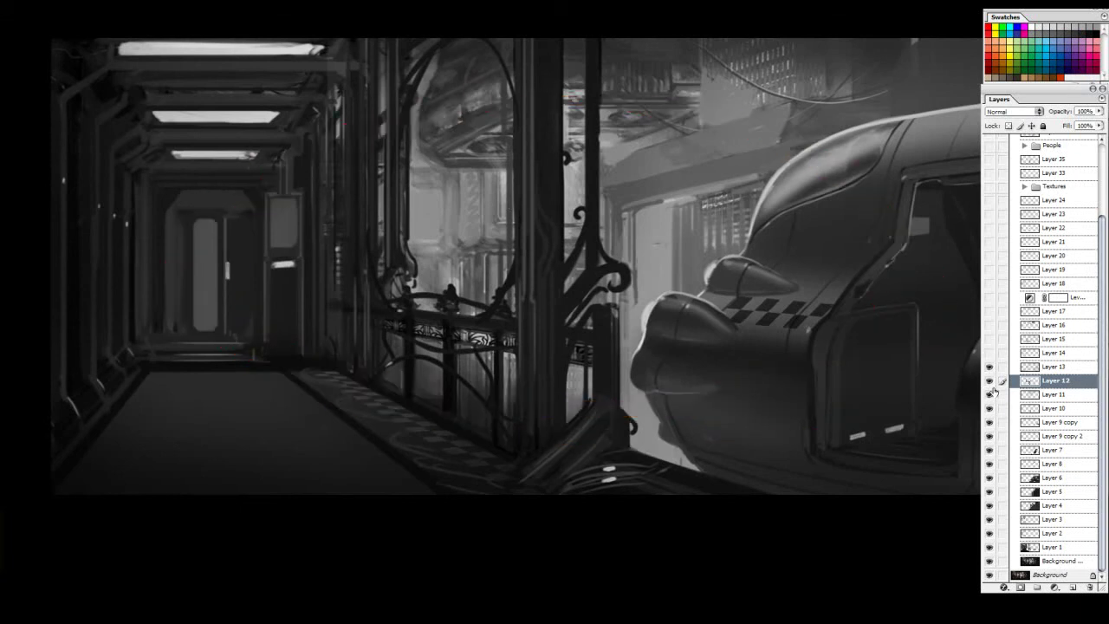
{"action": "left_click", "coordinate": [989, 368]}
{"action": "left_click", "coordinate": [990, 367]}
- Draw a red arrow from the railing to the corridor's lower outer corner, add further guide strokes, and undo them
{"action": "mouse_move", "coordinate": [518, 320]}
{"action": "left_mouse_down"}
{"action": "mouse_move", "coordinate": [65, 471]}
{"action": "mouse_move", "coordinate": [130, 484]}
{"action": "left_mouse_up"}
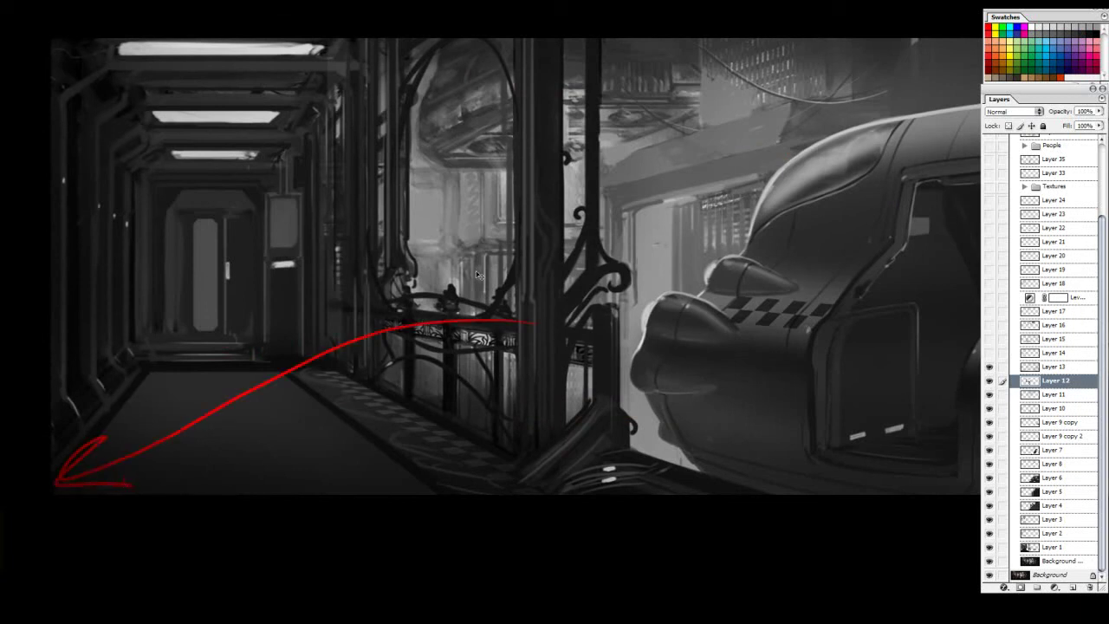
{"action": "key", "text": "ctrl+z"}
{"action": "left_click_drag", "start_coordinate": [545, 269], "coordinate": [174, 89]}
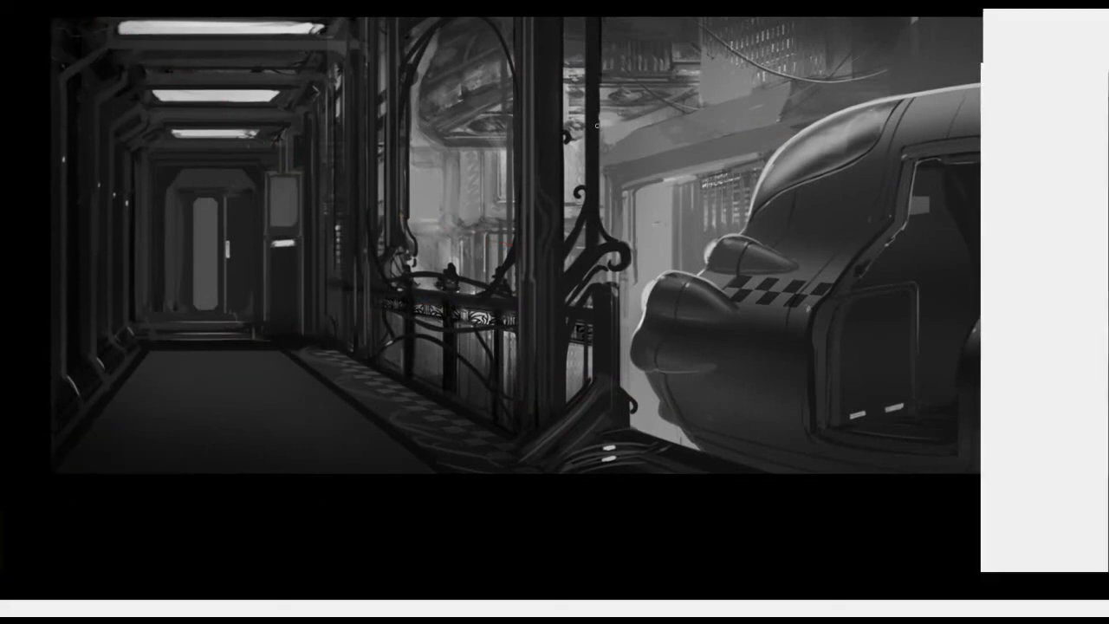
{"action": "mouse_move", "coordinate": [199, 187]}
{"action": "left_mouse_down"}
{"action": "mouse_move", "coordinate": [771, 152]}
{"action": "mouse_move", "coordinate": [1077, 50]}
{"action": "left_mouse_up"}
{"action": "key", "text": "ctrl+z"}
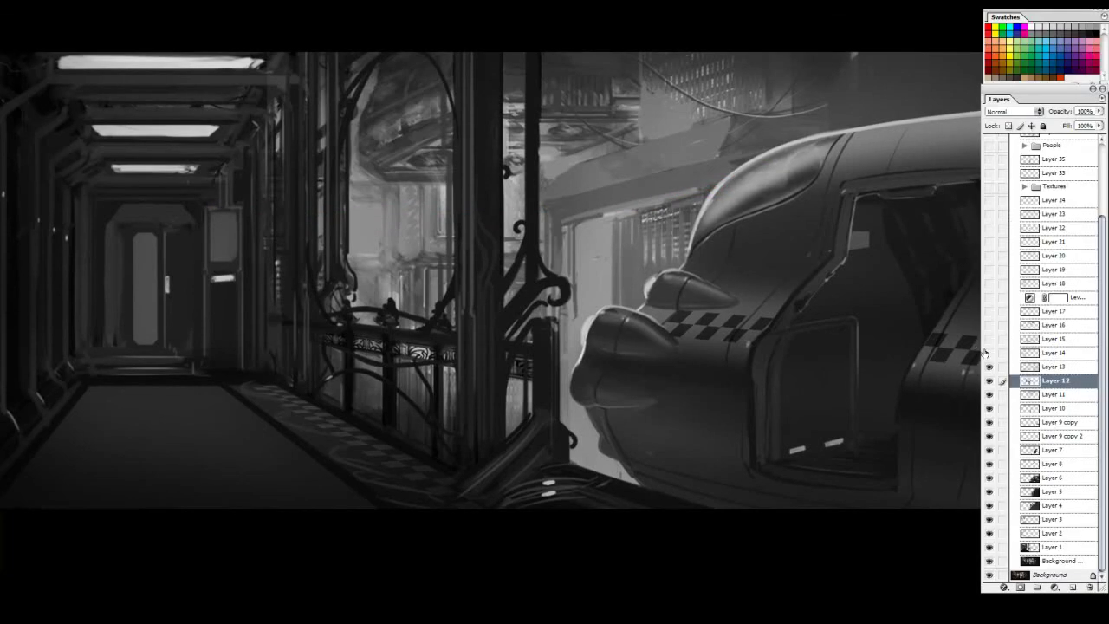
- Show Layer 14 and compare it off and on over the enlarged corridor, covering the floor highlights and the figure behind the door glass
{"action": "left_click_drag", "start_coordinate": [169, 117], "coordinate": [368, 99]}
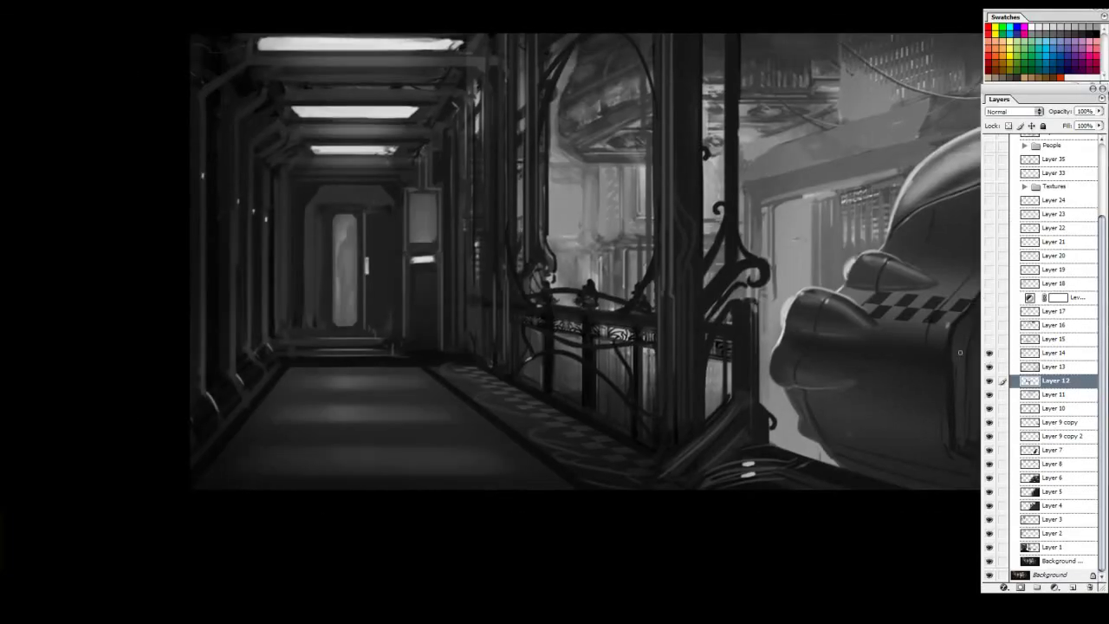
{"action": "key", "text": "ctrl+plus"}
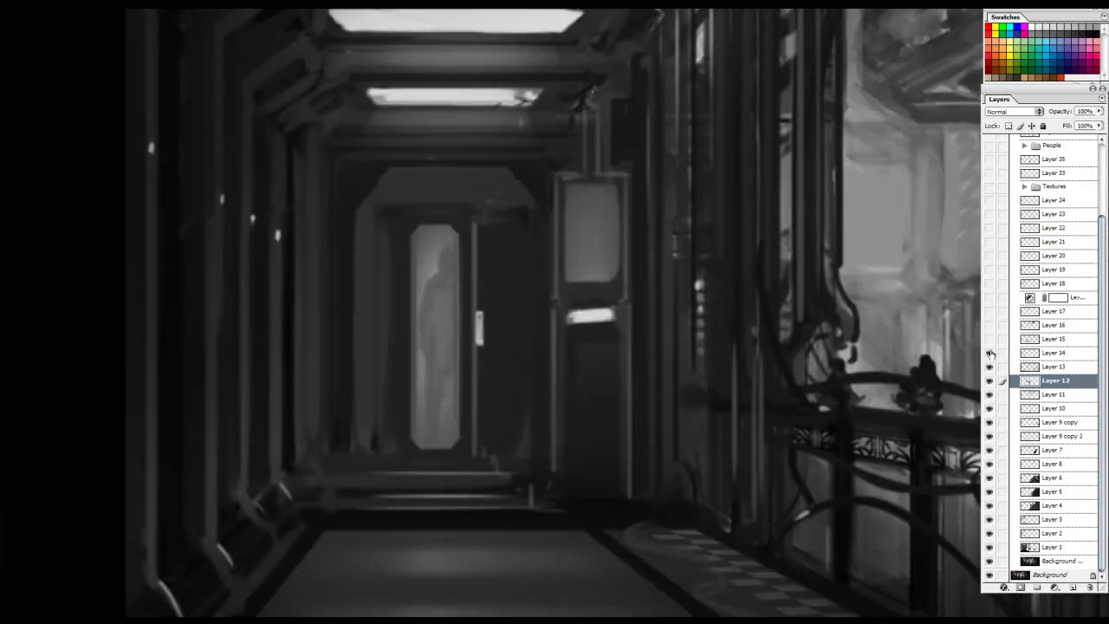
{"action": "left_click", "coordinate": [990, 355]}
{"action": "left_click_drag", "start_coordinate": [561, 174], "coordinate": [540, 354]}
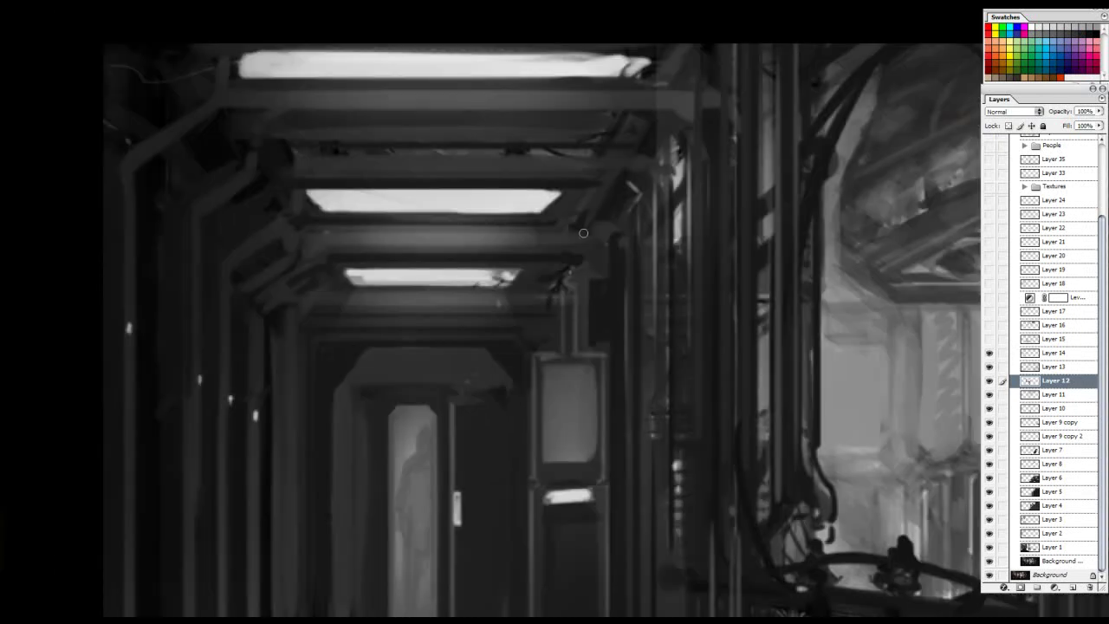
{"action": "left_click_drag", "start_coordinate": [666, 558], "coordinate": [693, 195]}
{"action": "left_click", "coordinate": [989, 355]}
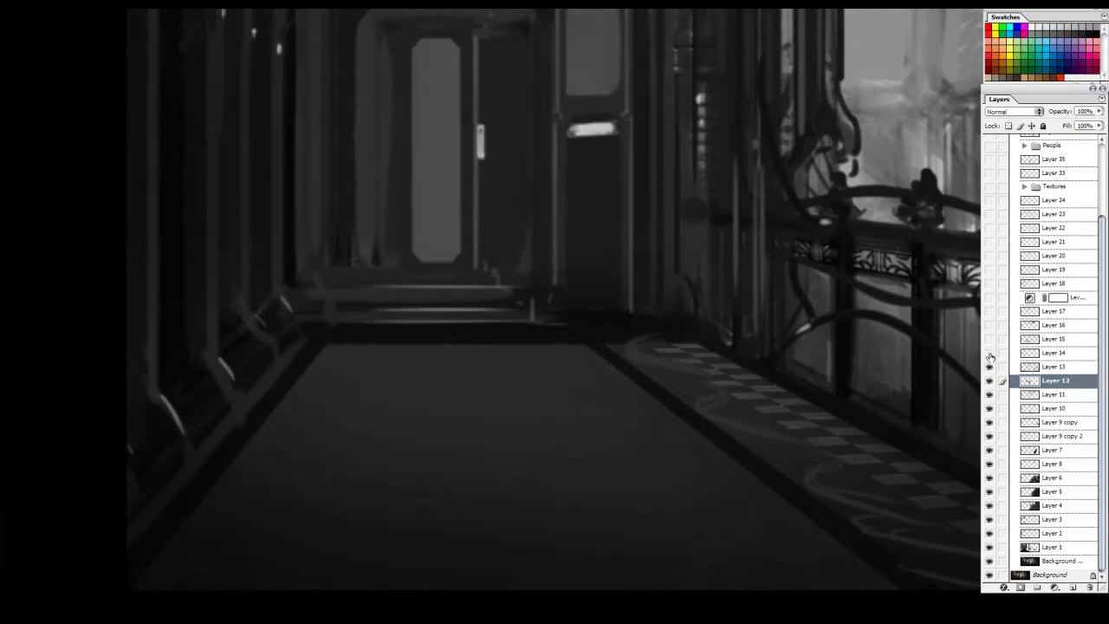
{"action": "left_click", "coordinate": [988, 356]}
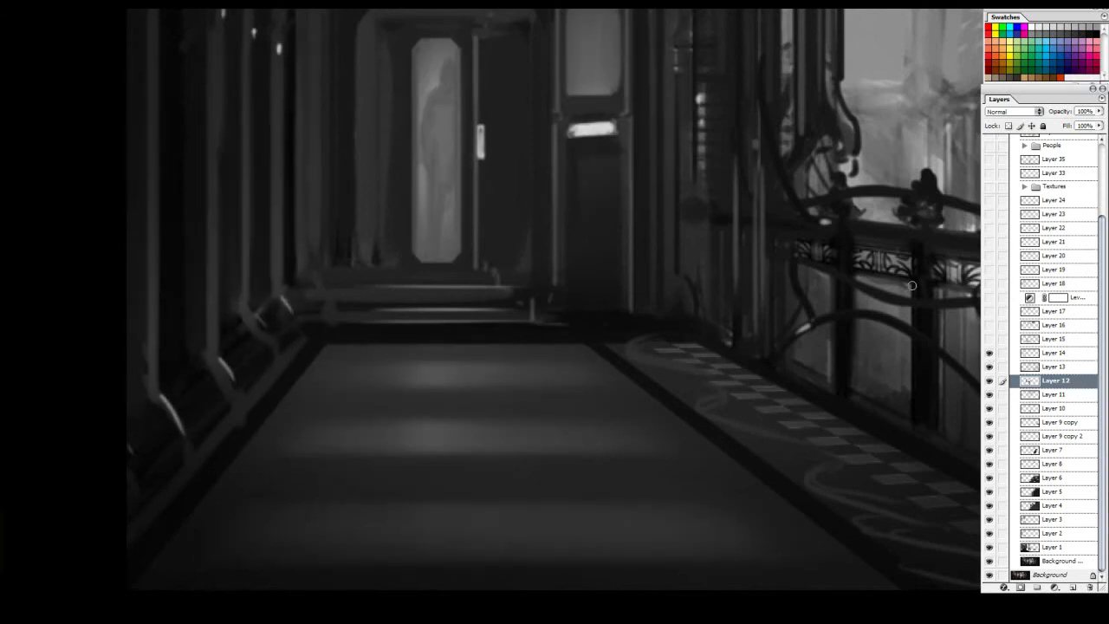
- Draw a red double-headed arrow along the corridor floor from the door towards the foreground, and undo it
{"action": "mouse_move", "coordinate": [450, 297]}
{"action": "left_mouse_down"}
{"action": "mouse_move", "coordinate": [425, 317]}
{"action": "mouse_move", "coordinate": [474, 325]}
{"action": "left_mouse_up"}
{"action": "left_click_drag", "start_coordinate": [446, 303], "coordinate": [434, 546]}
{"action": "left_click_drag", "start_coordinate": [417, 508], "coordinate": [474, 482]}
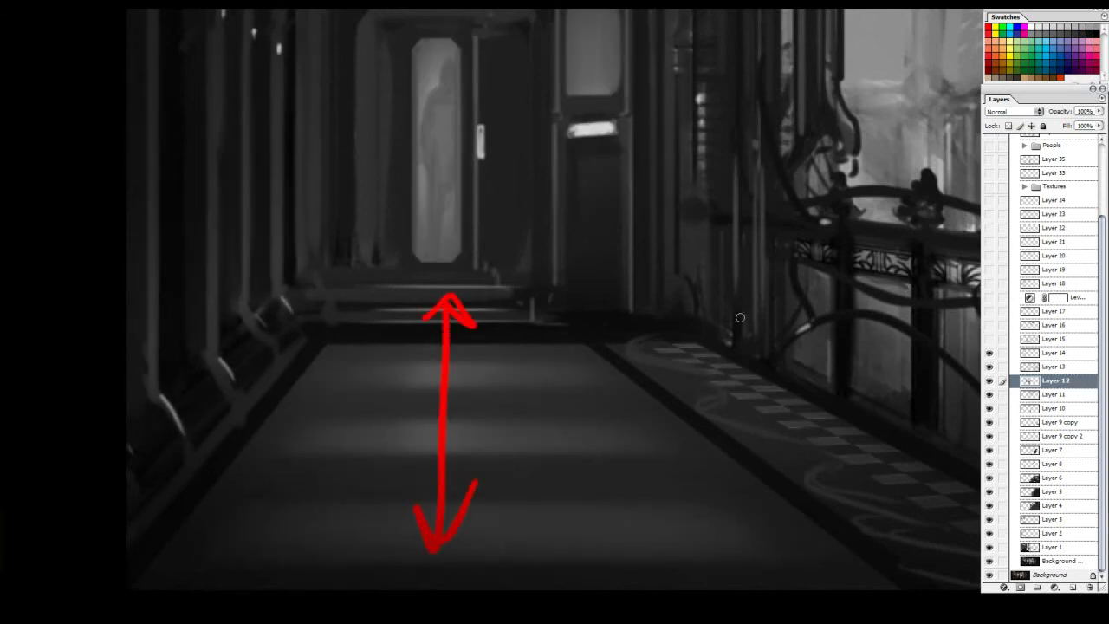
{"action": "key", "text": "ctrl+alt+z"}
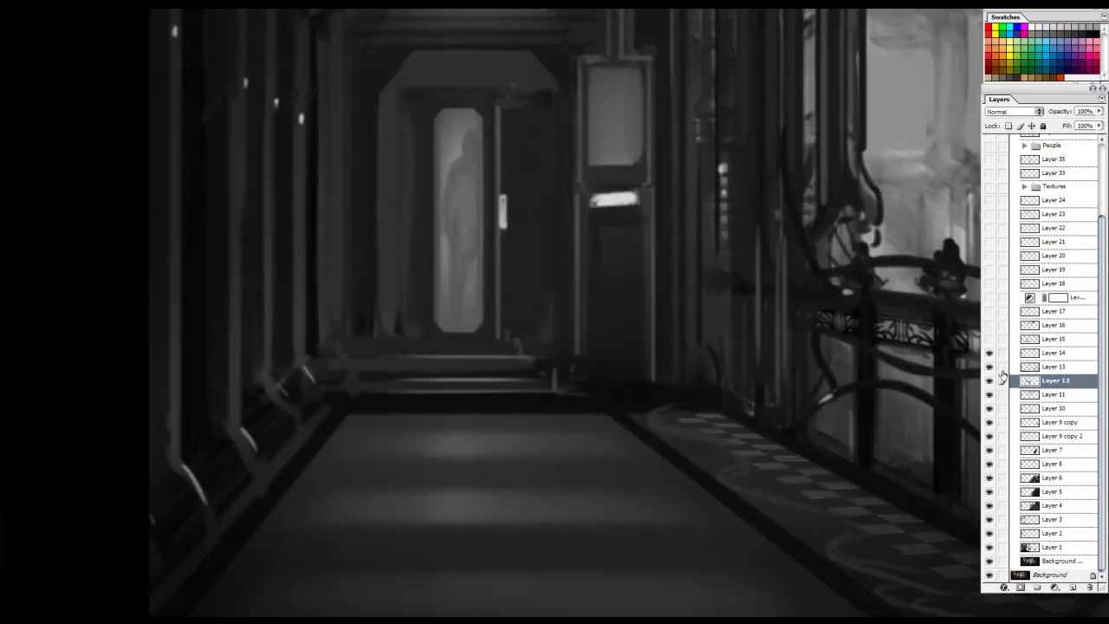